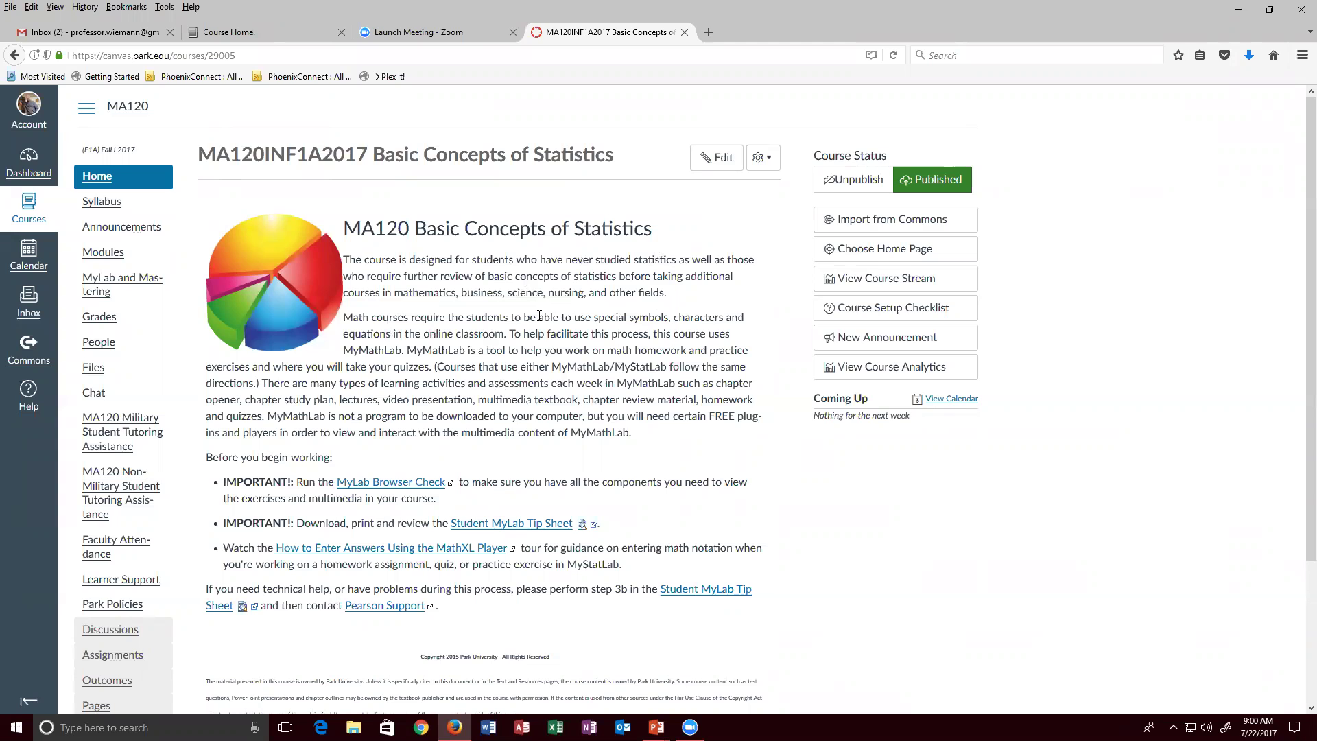
Step: Open the MA120 Homework02 Template.xlsx page from Unit 1 of the course modules
click(123, 253)
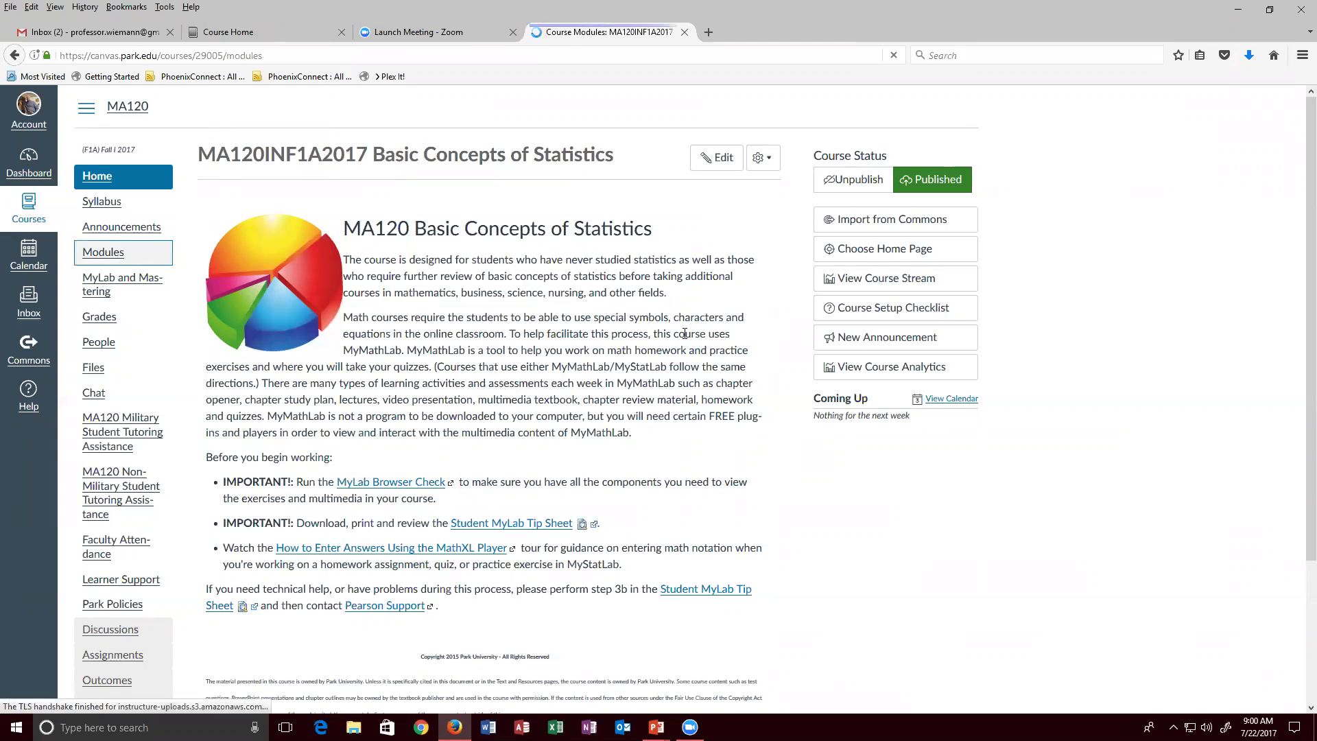
scroll(636, 297, down, 5)
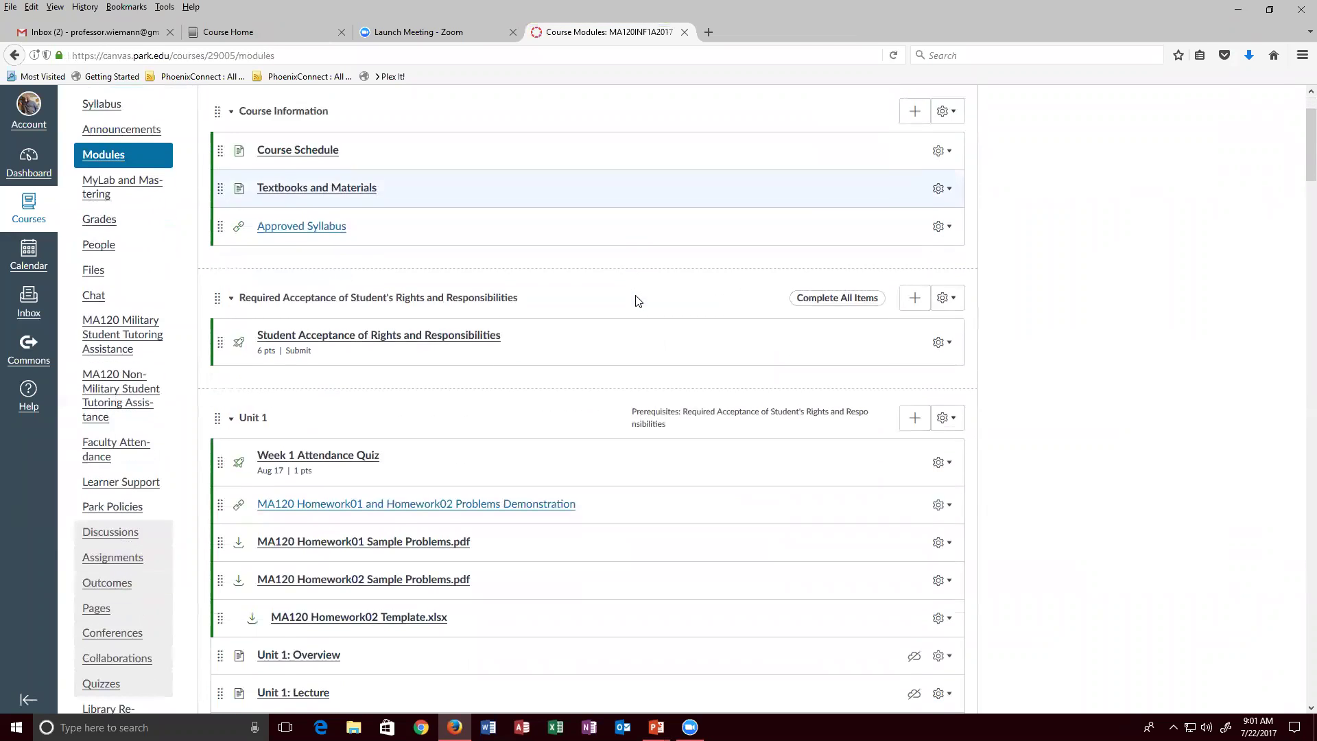
scroll(635, 295, down, 2)
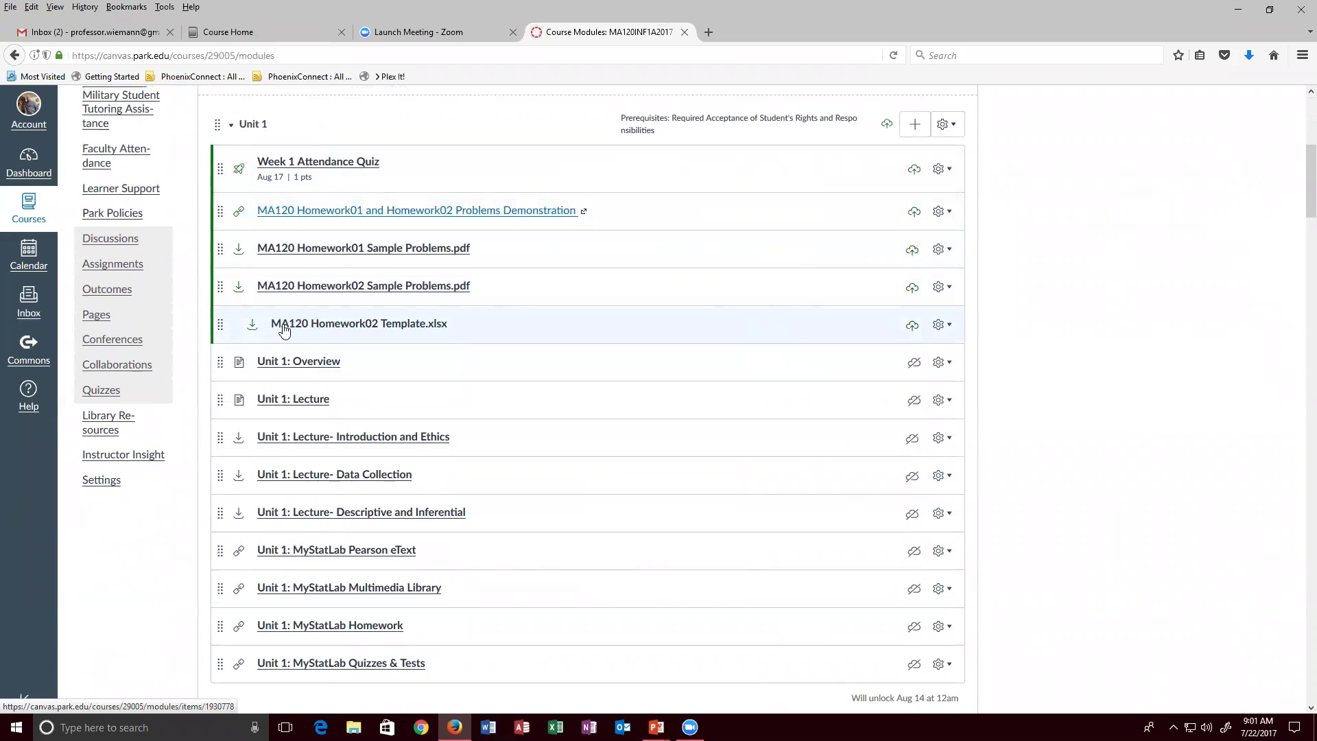
click(414, 325)
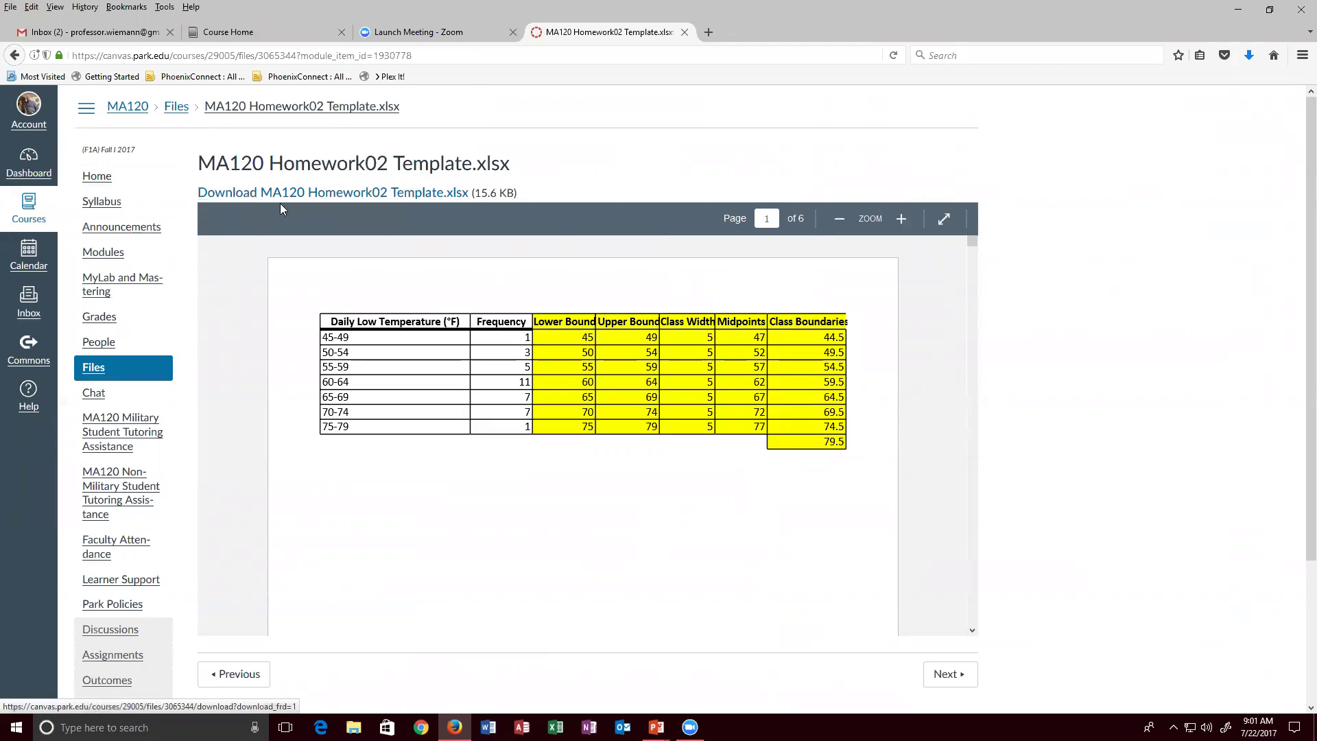
Step: Download the homework template into Microsoft Excel, enable editing, then move its window aside and minimize it
click(366, 196)
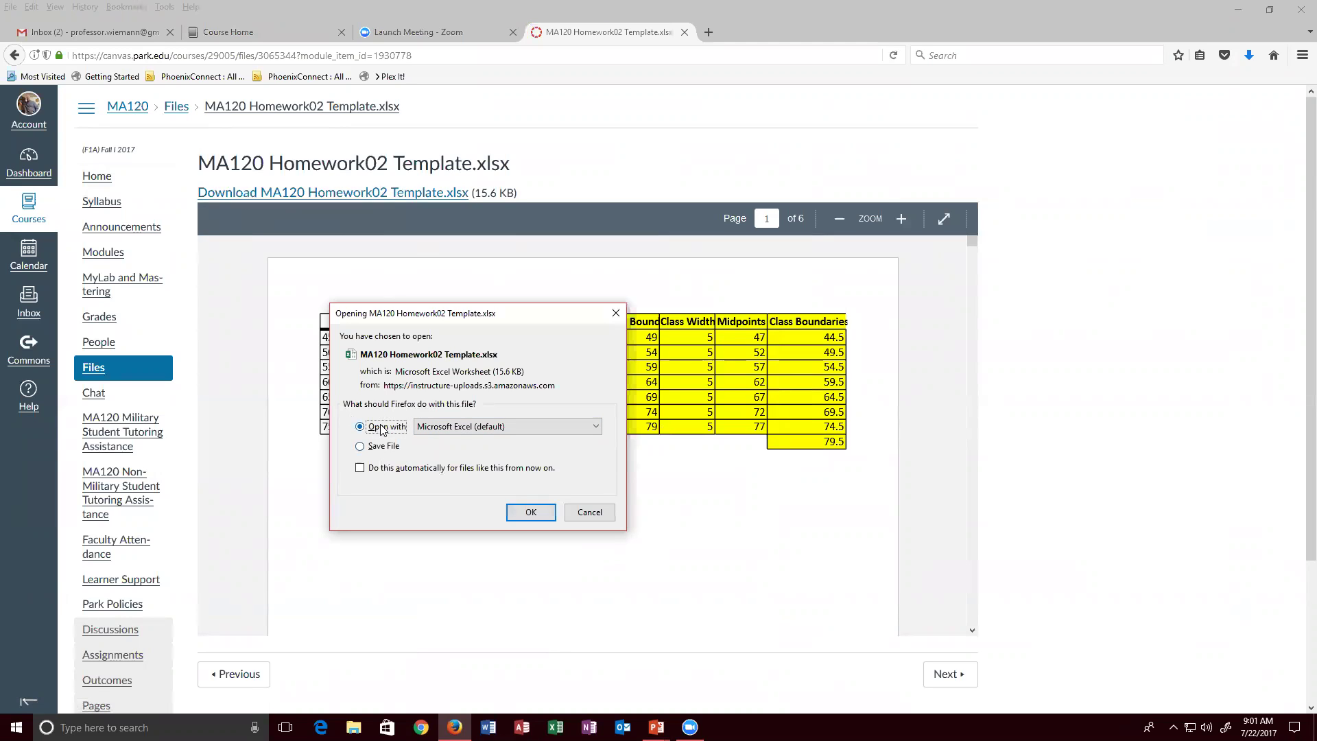
click(525, 512)
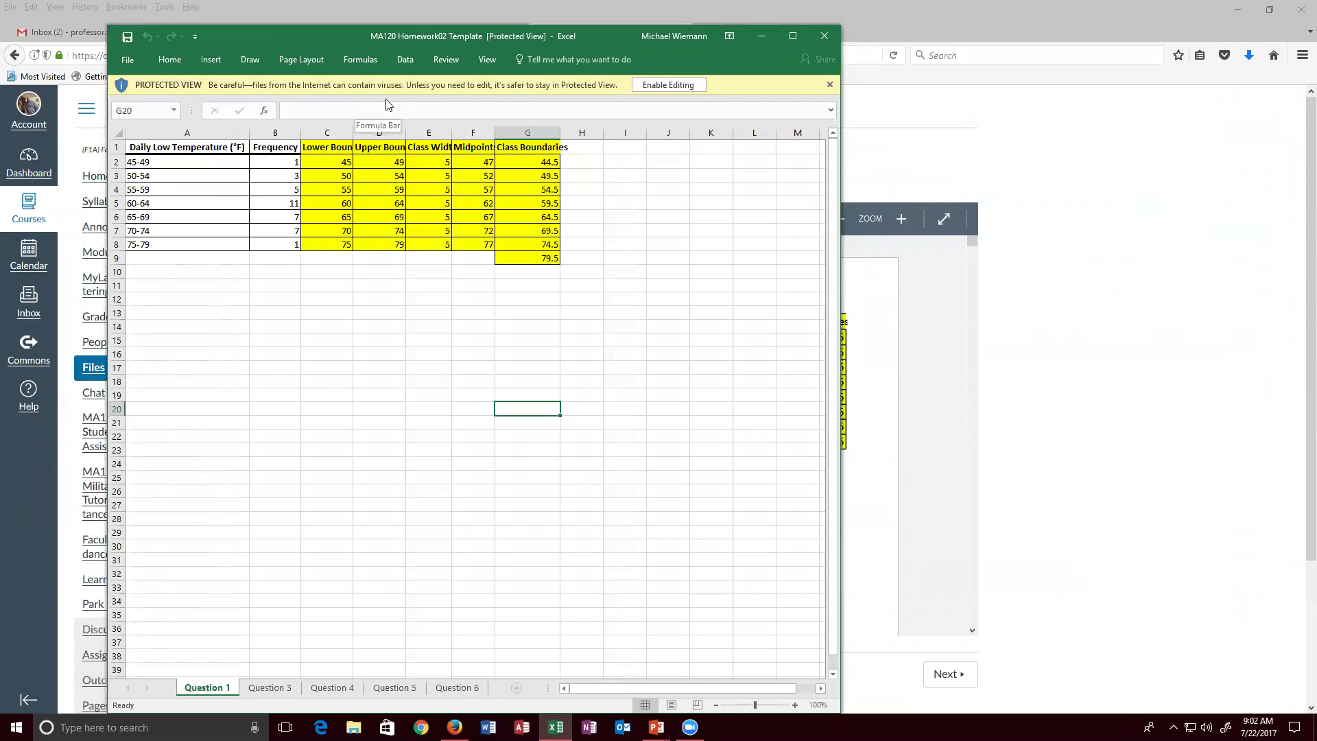
click(654, 86)
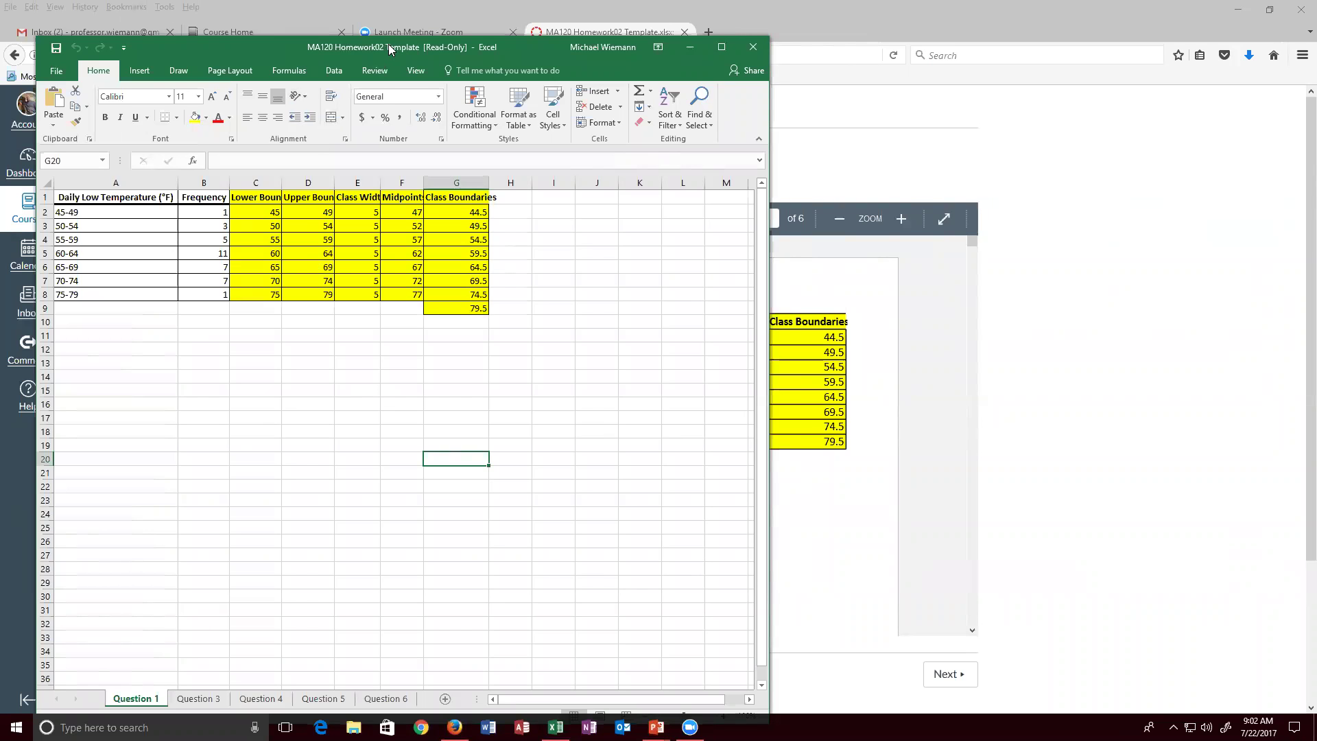
drag(389, 48, 881, 48)
click(1182, 46)
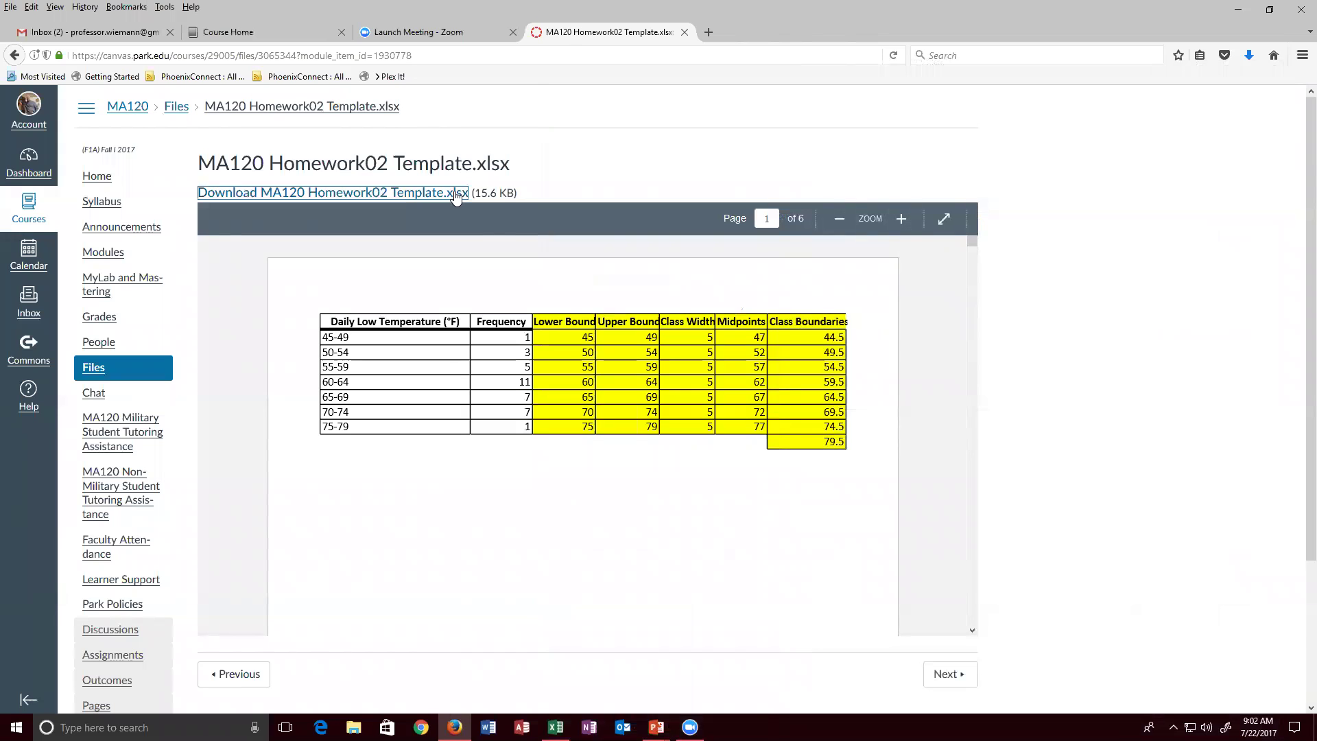
Step: Switch to the MyStatLab course, show its homework in the Homework/Test Manager view, and preview MML Homework 2- Chapter 2
click(253, 32)
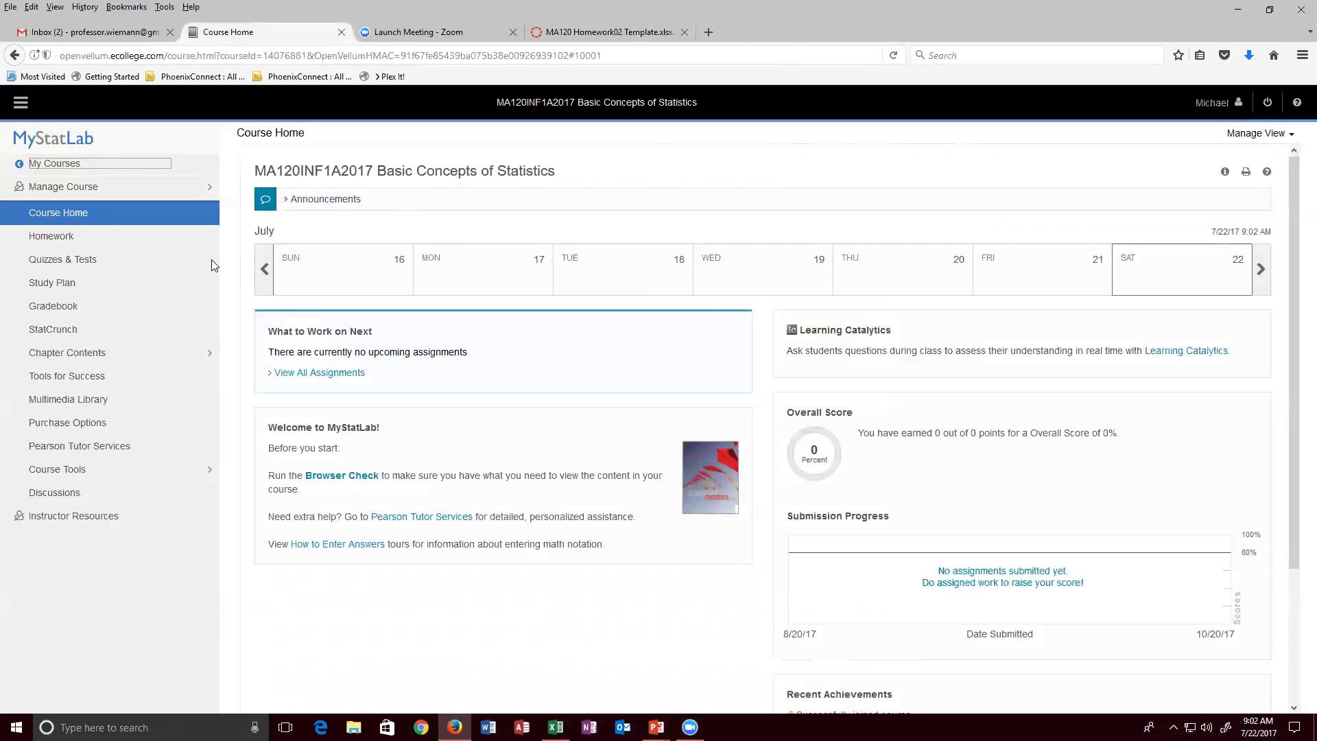
click(68, 235)
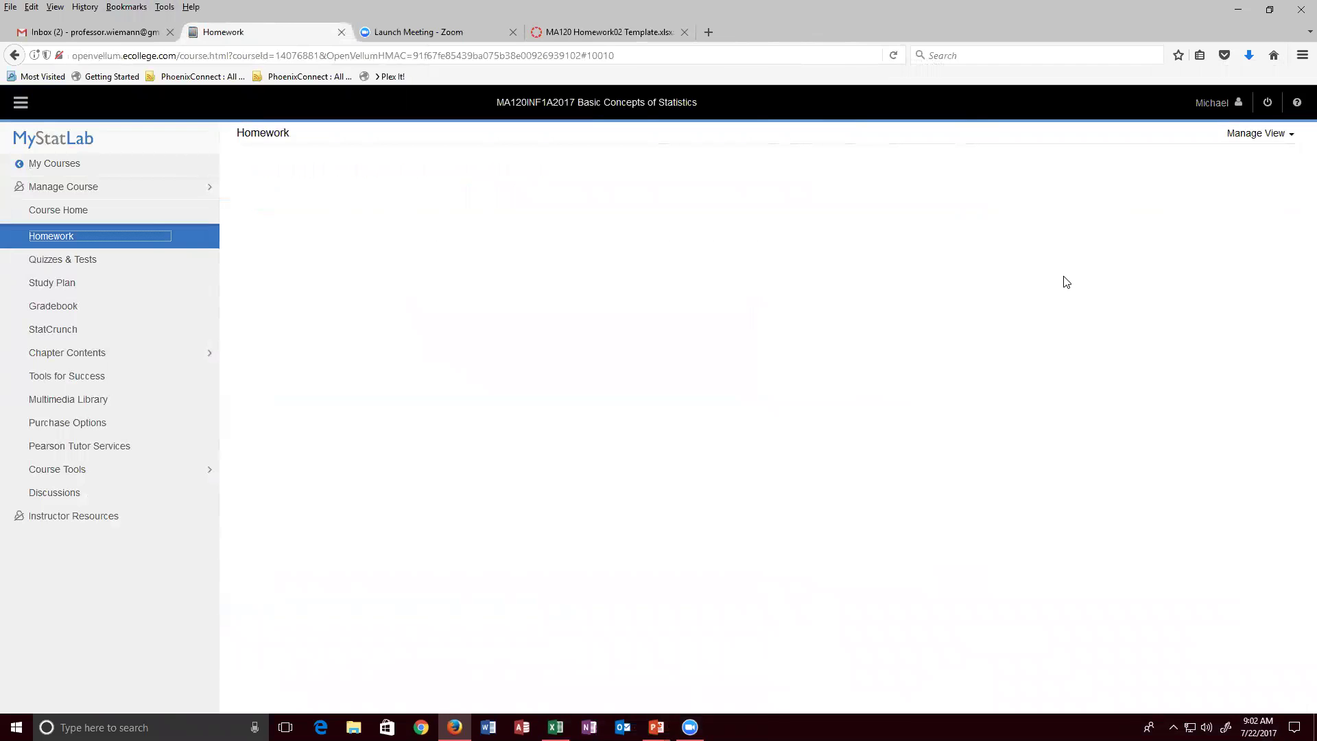
click(1238, 135)
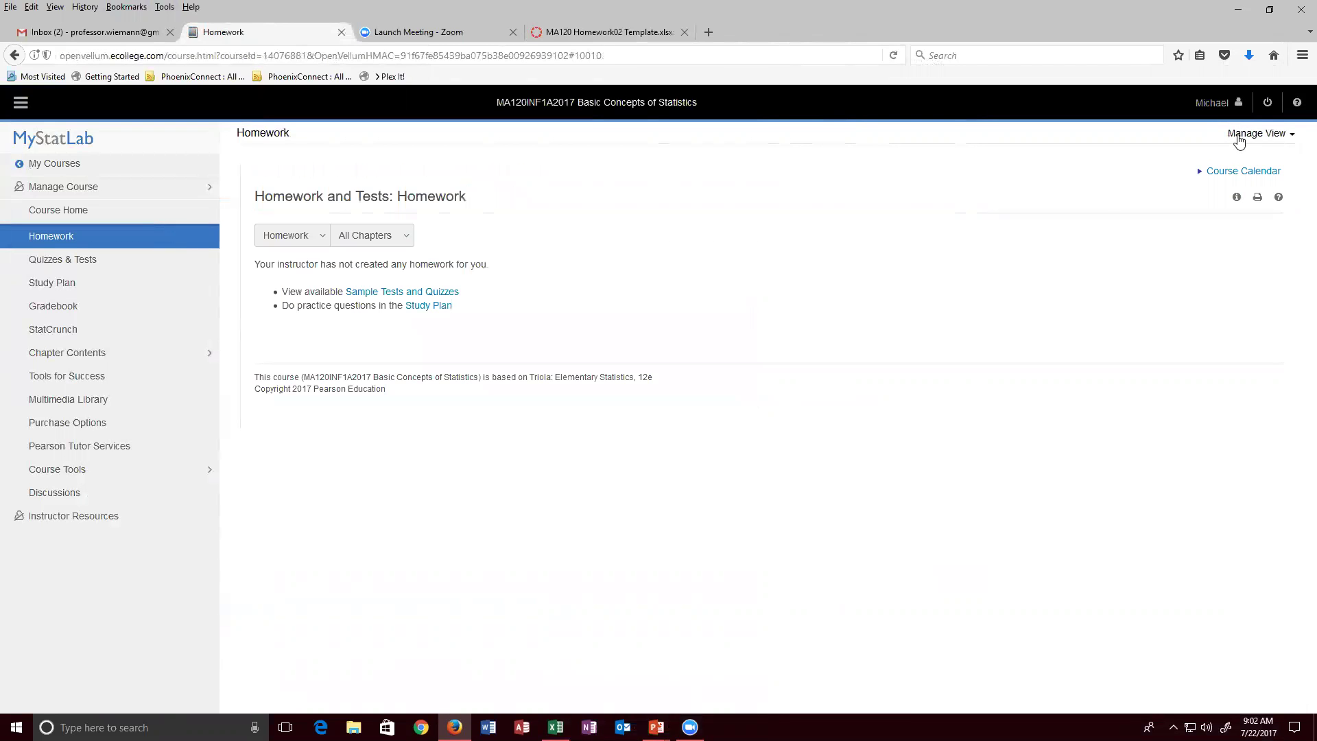
click(1234, 189)
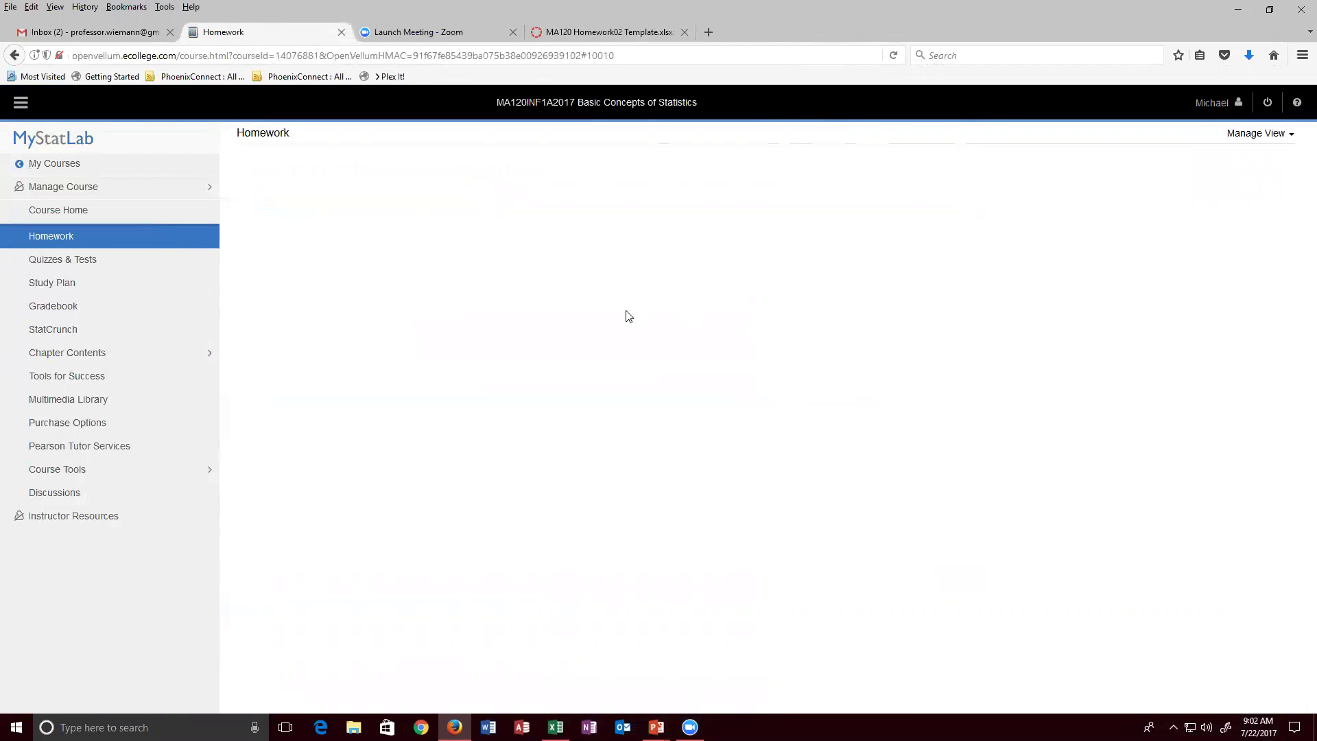
click(1192, 371)
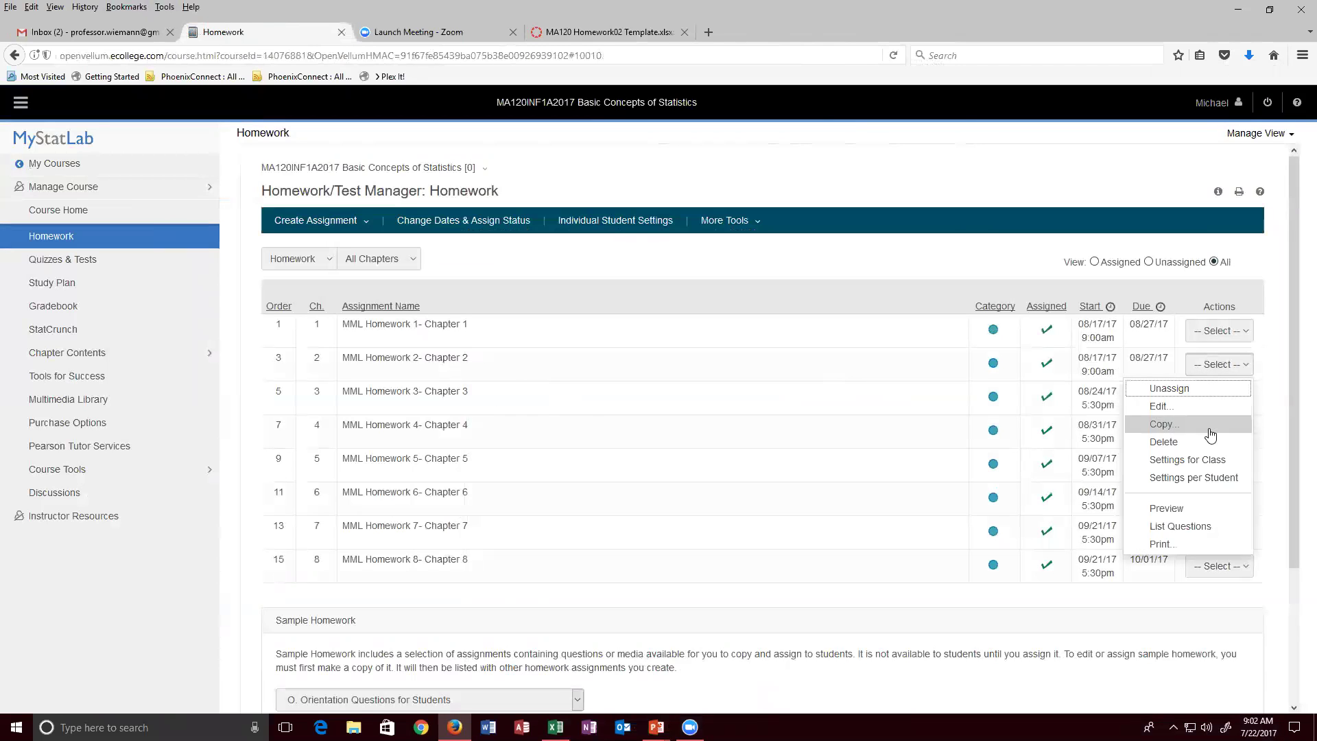
click(1207, 508)
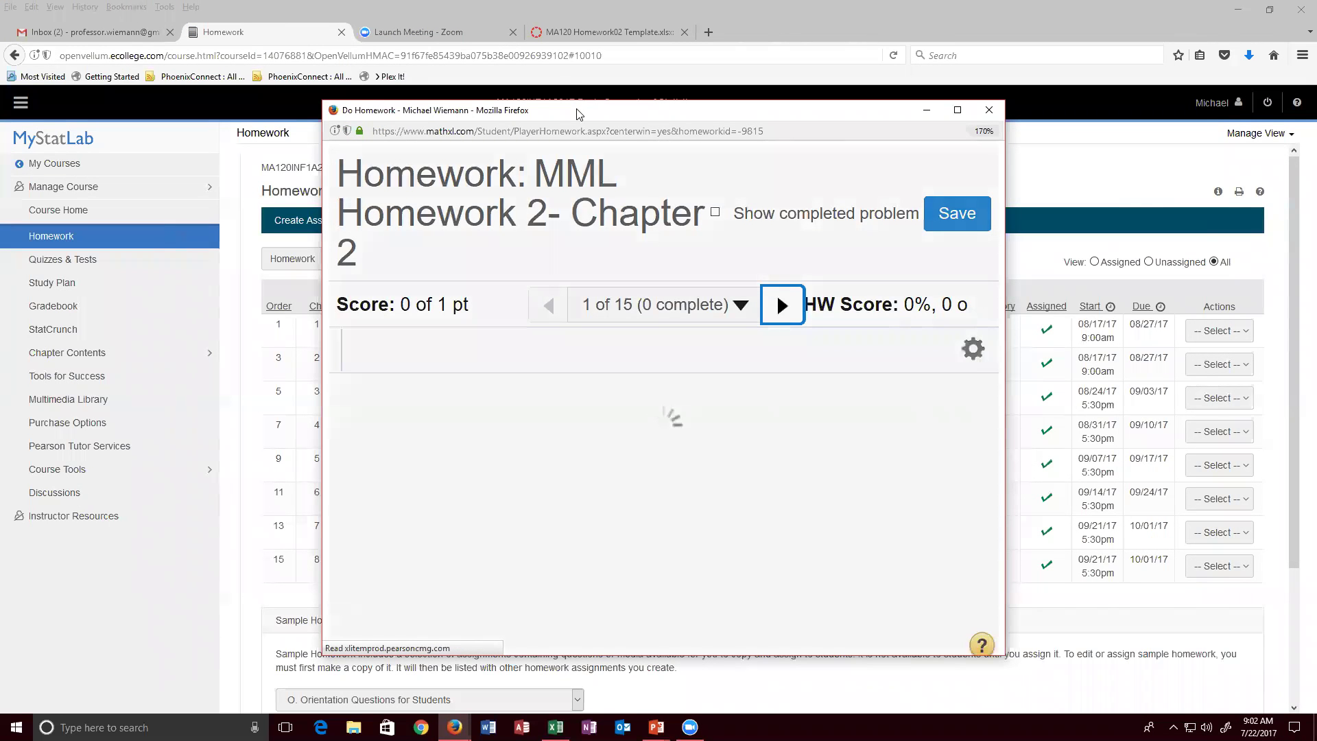
Step: Move and resize the homework window into a narrow, tall layout and show the completed problem for question 2.2.5
drag(576, 113, 270, 35)
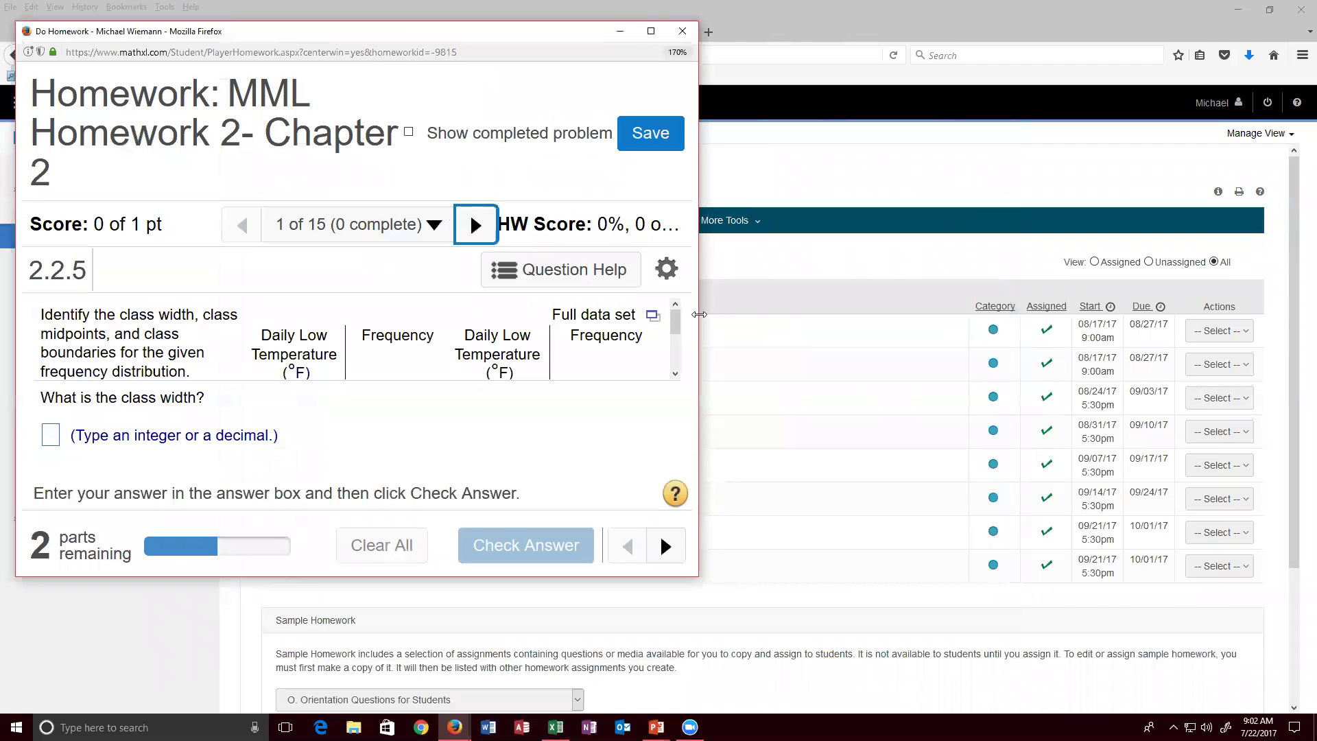
drag(699, 314, 615, 314)
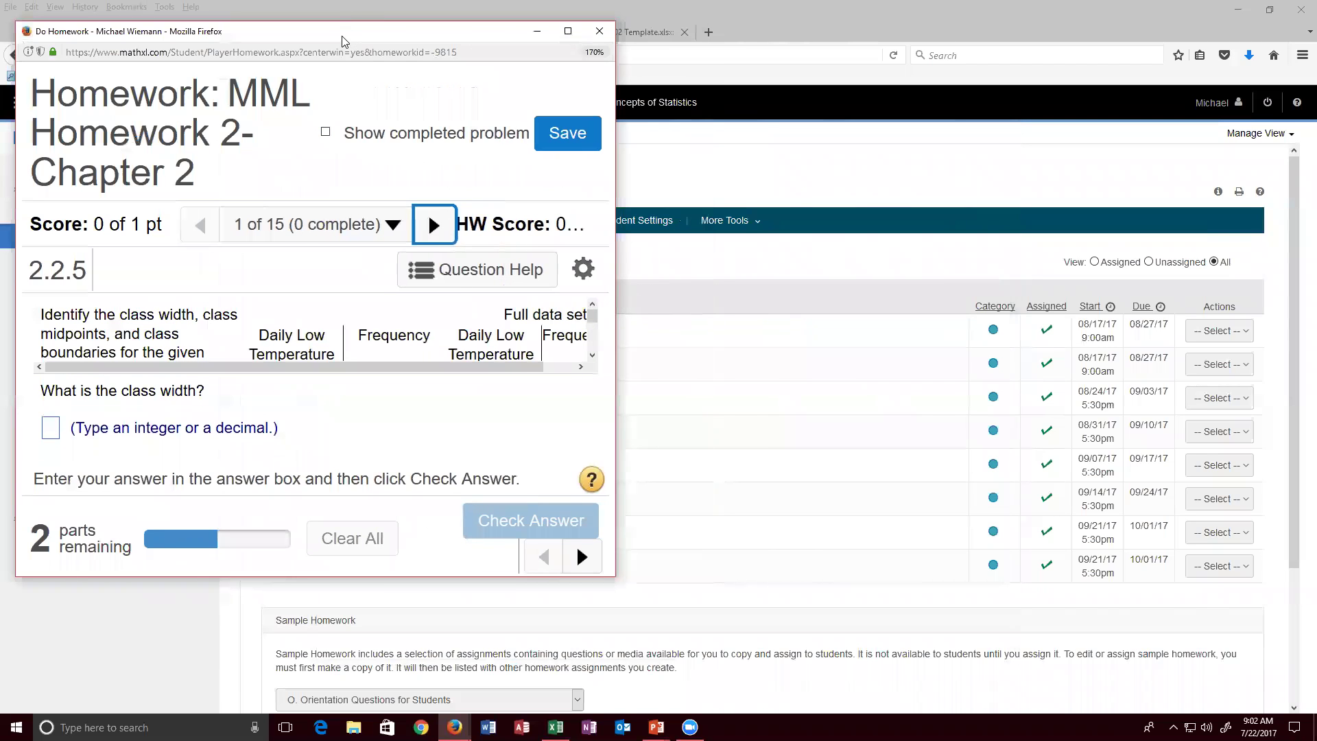
drag(343, 41, 342, 39)
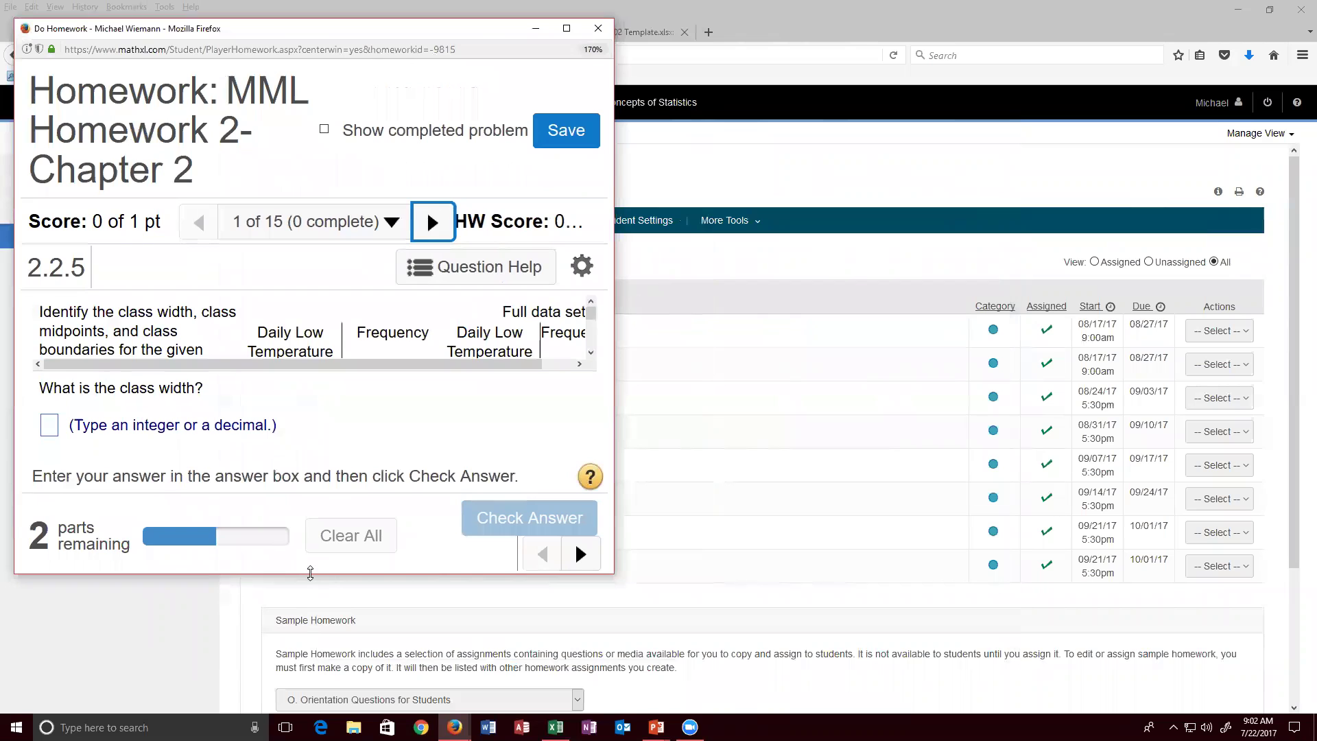
drag(312, 574, 312, 706)
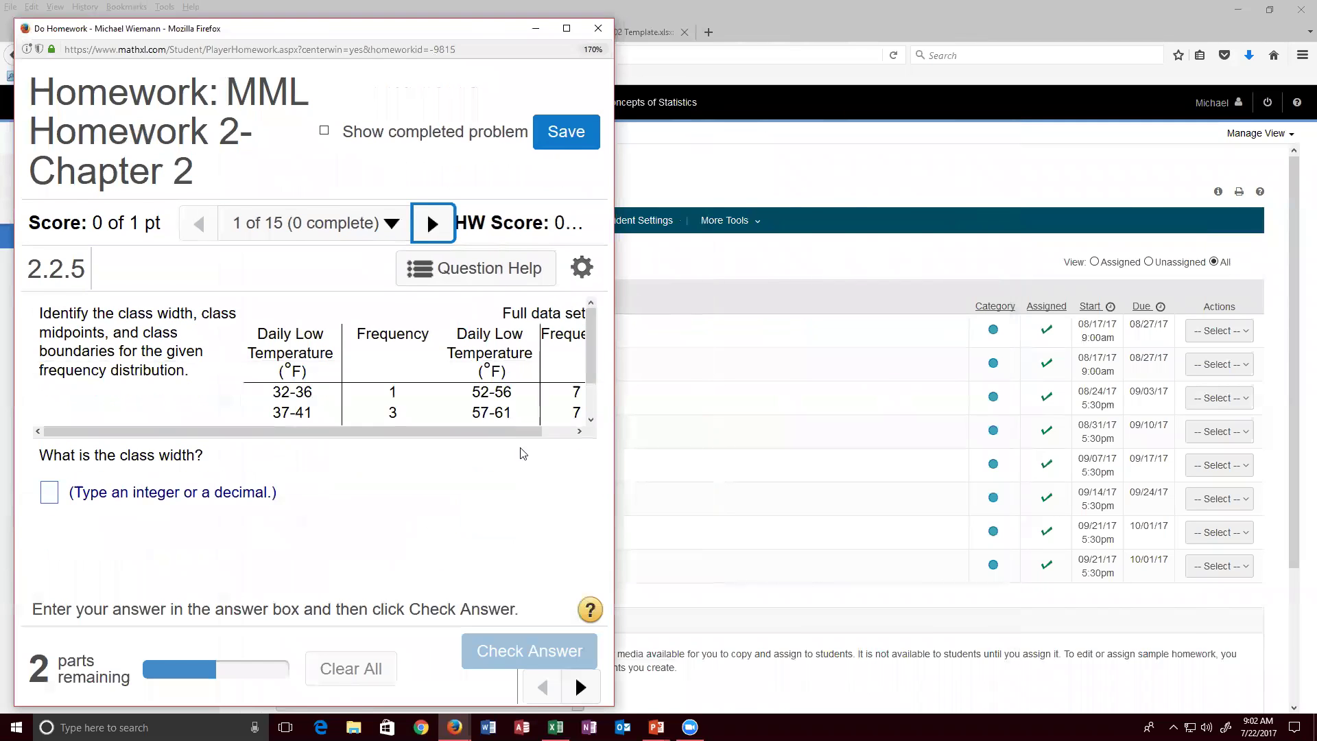
drag(593, 371, 596, 334)
click(324, 130)
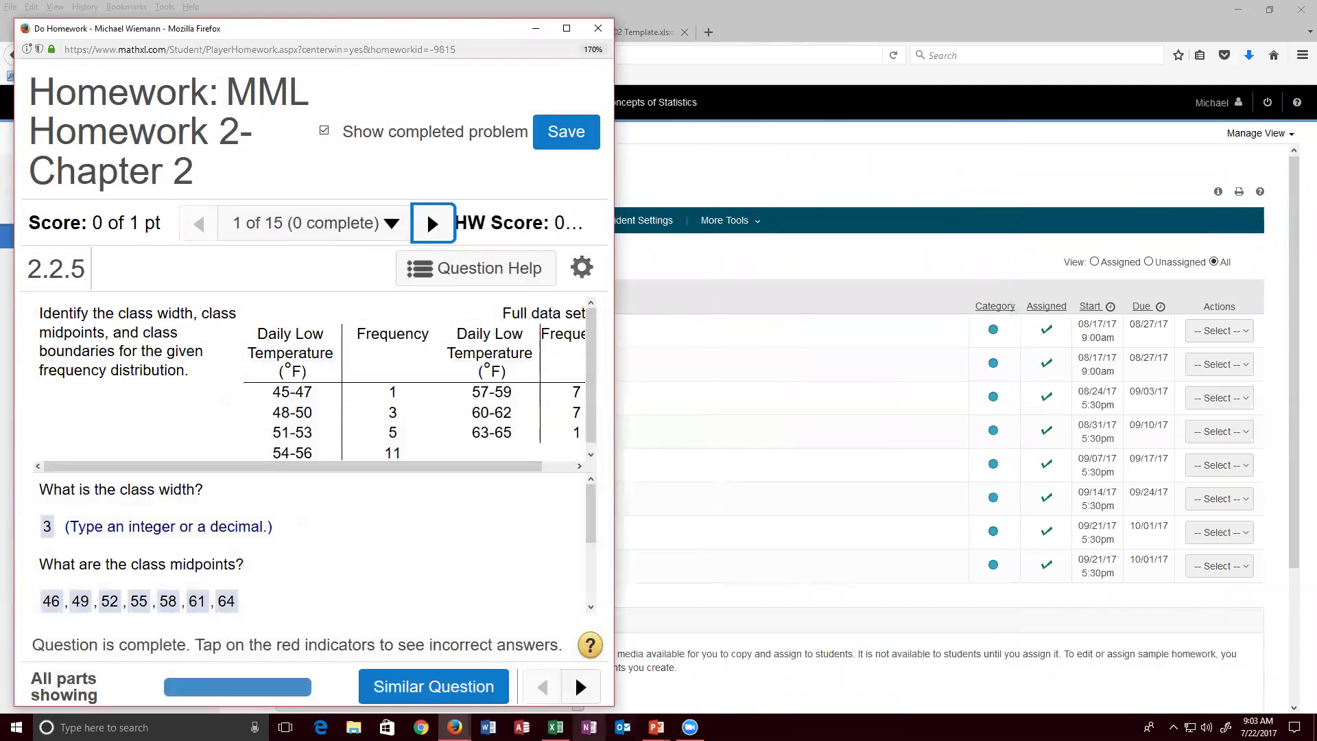
Step: Switch to the Excel template, fit its window beside the homework window, and enlarge the worksheet to 130%
key(alt+Tab)
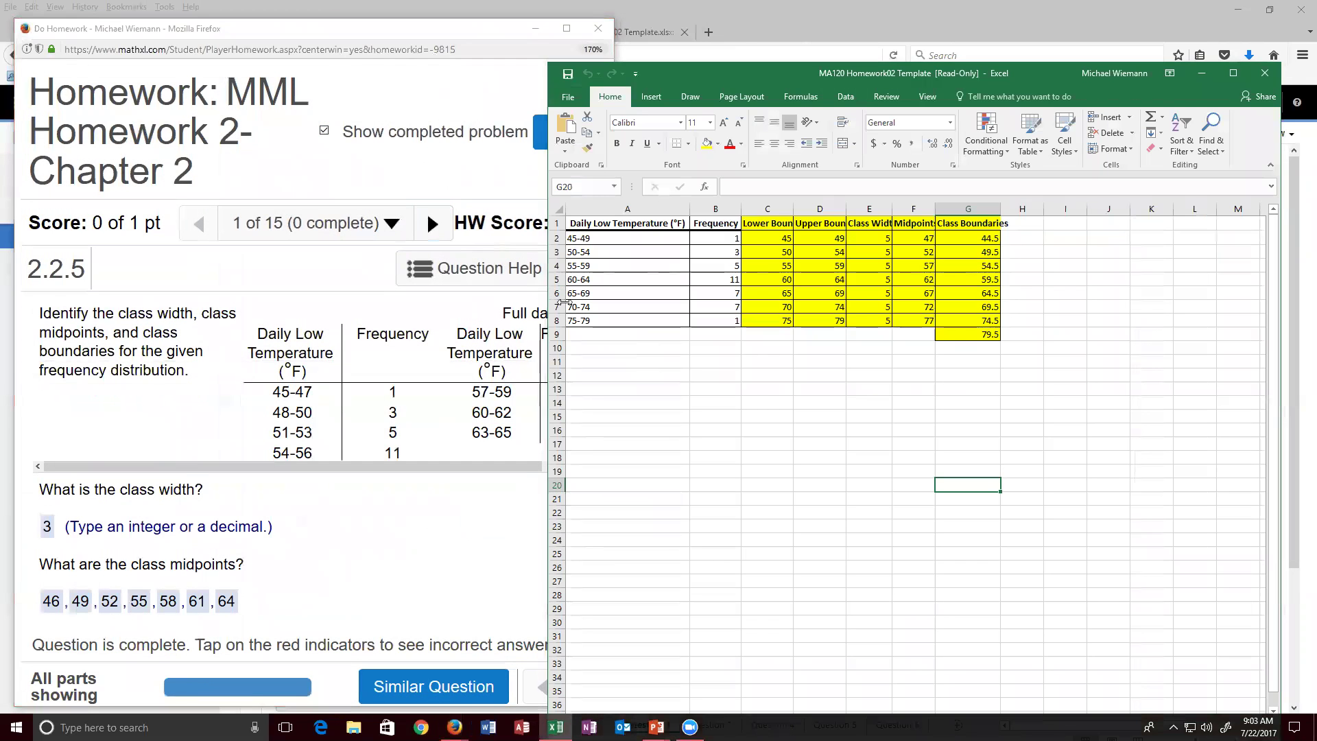
drag(561, 302, 667, 301)
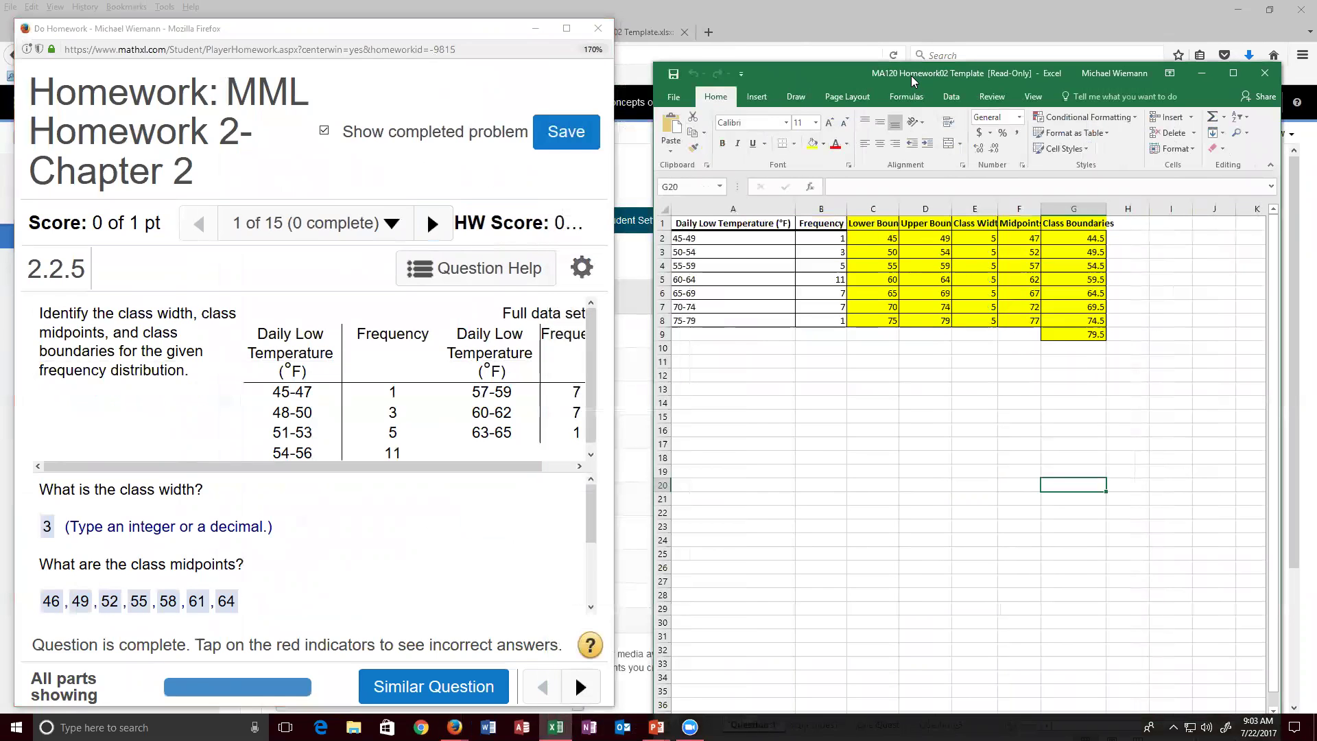
drag(911, 76, 877, 41)
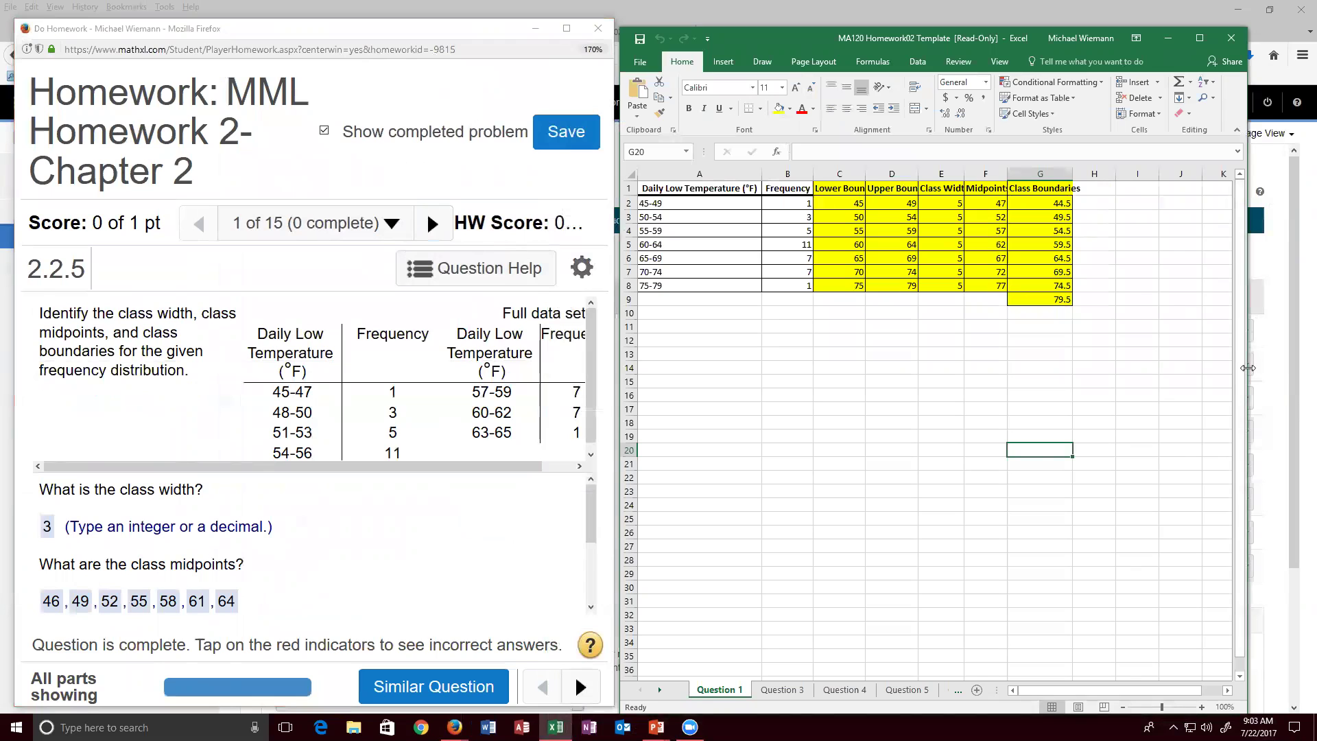
drag(1286, 370, 1304, 374)
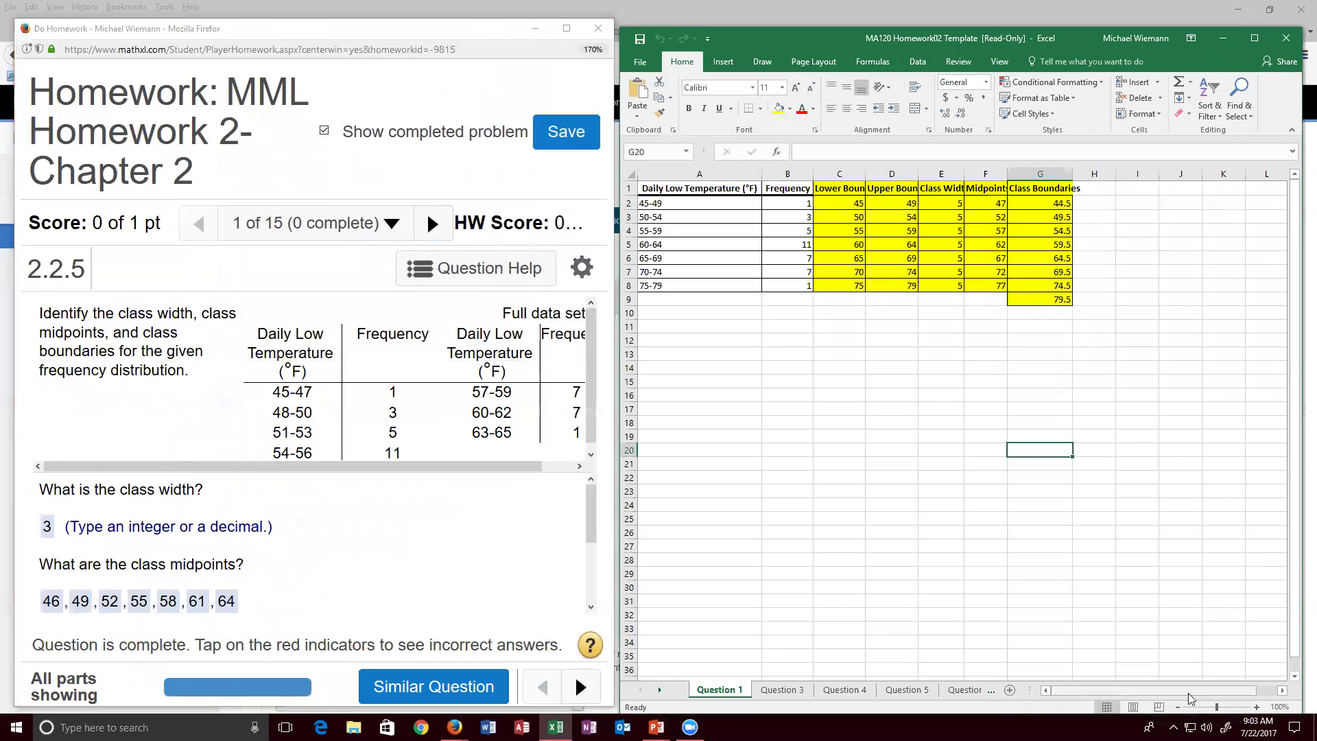
click(1257, 707)
click(1257, 707)
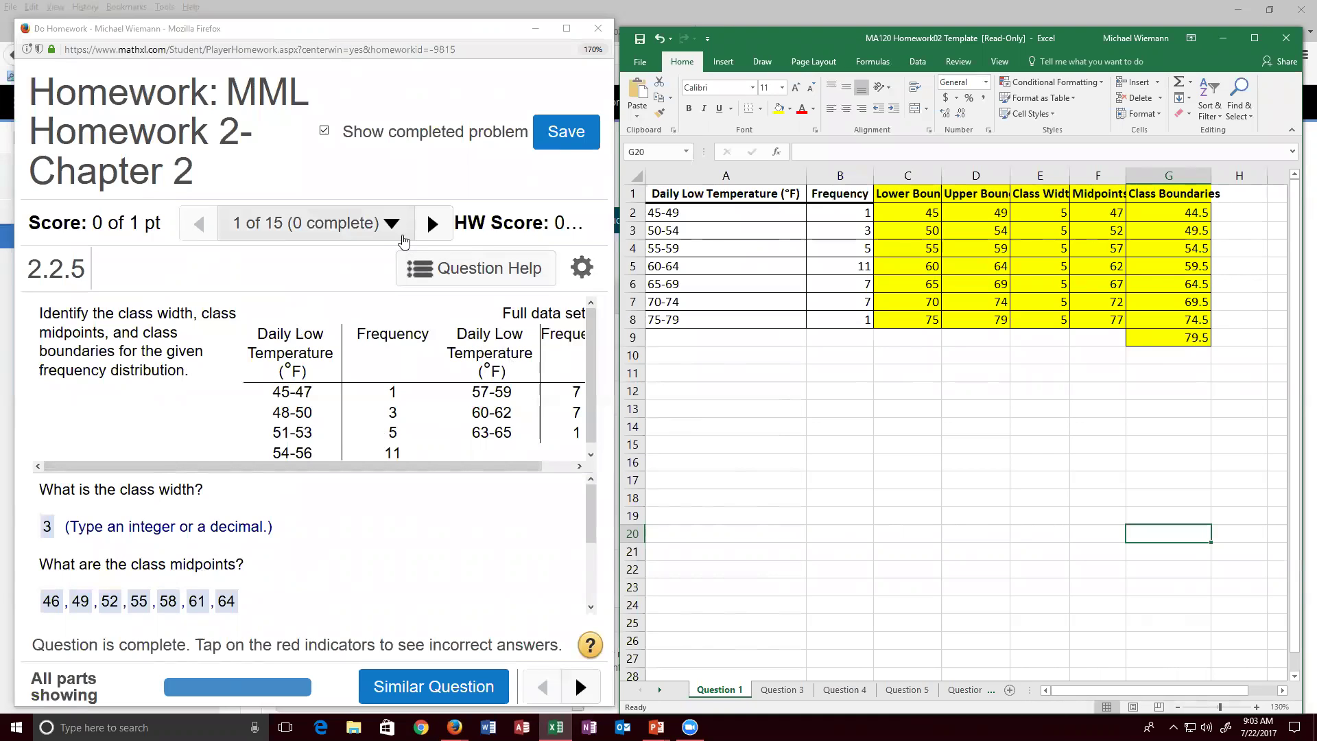
Step: Reduce the homework page zoom to 150% and open question 2.2.5's full data set in Excel with editing enabled
click(195, 413)
key(ctrl+minus)
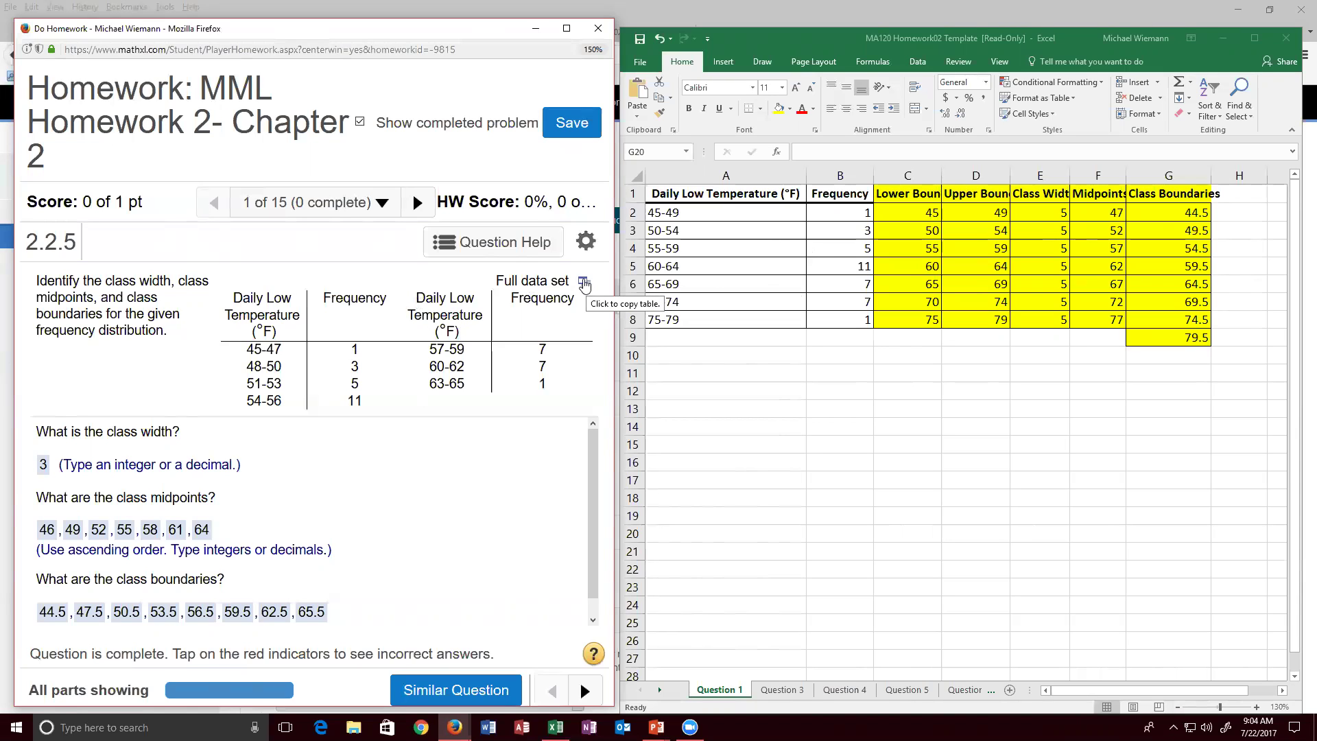
click(584, 283)
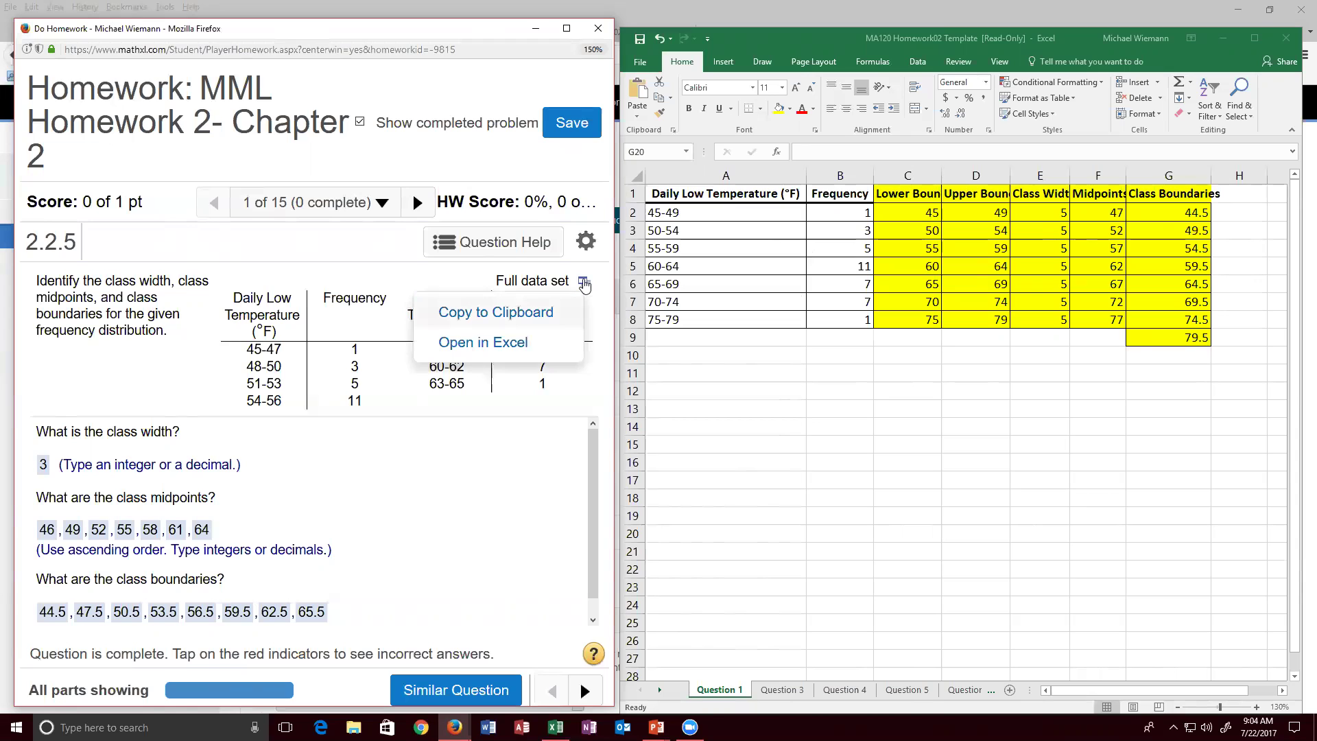
click(501, 350)
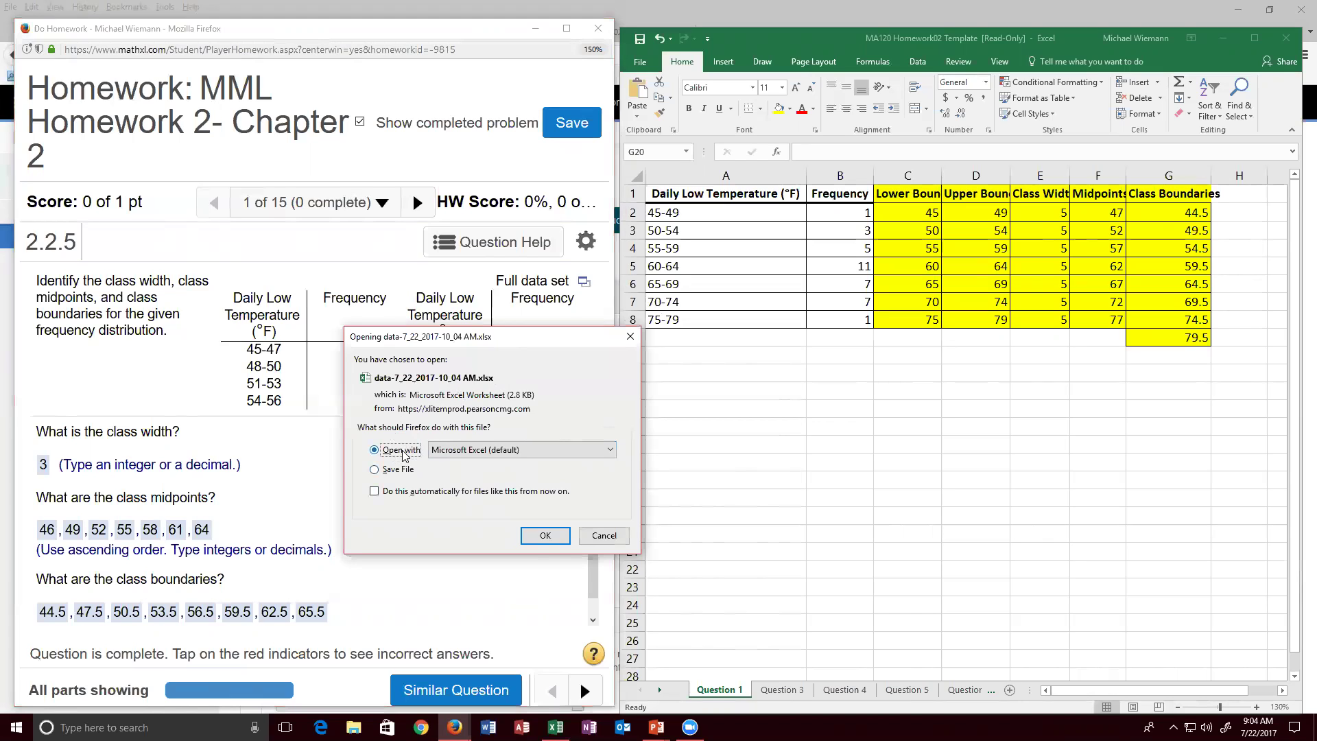
click(545, 535)
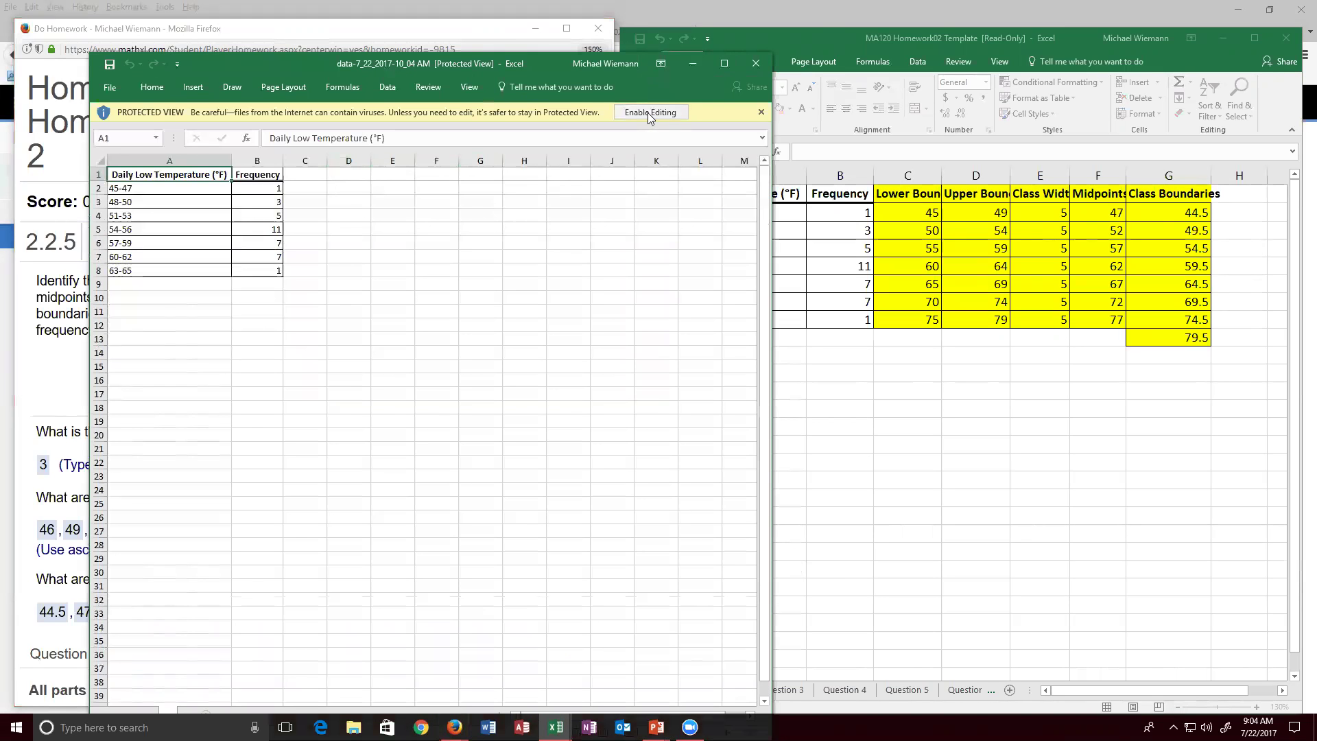
click(648, 112)
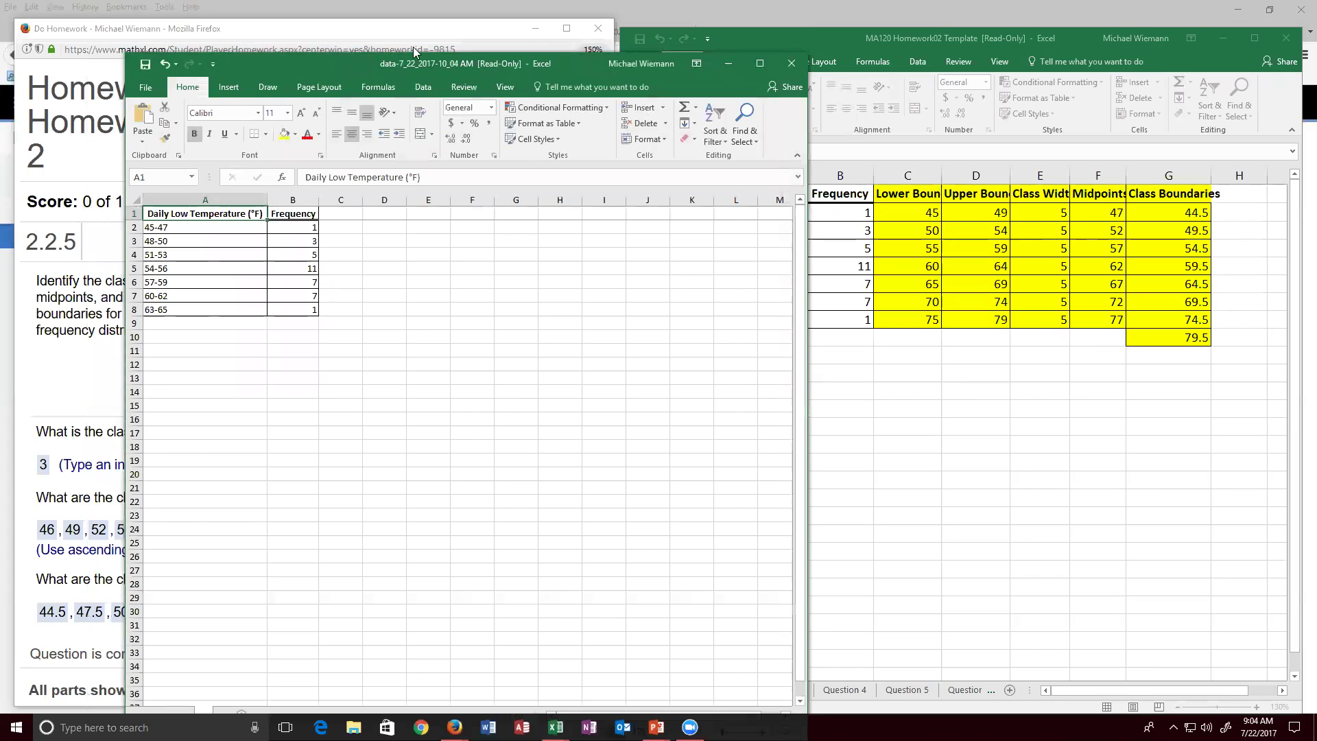
Step: Copy the temperature and frequency table A1:B8 from the data workbook and paste it at A1 of the template's Question 1 sheet
drag(477, 63, 404, 46)
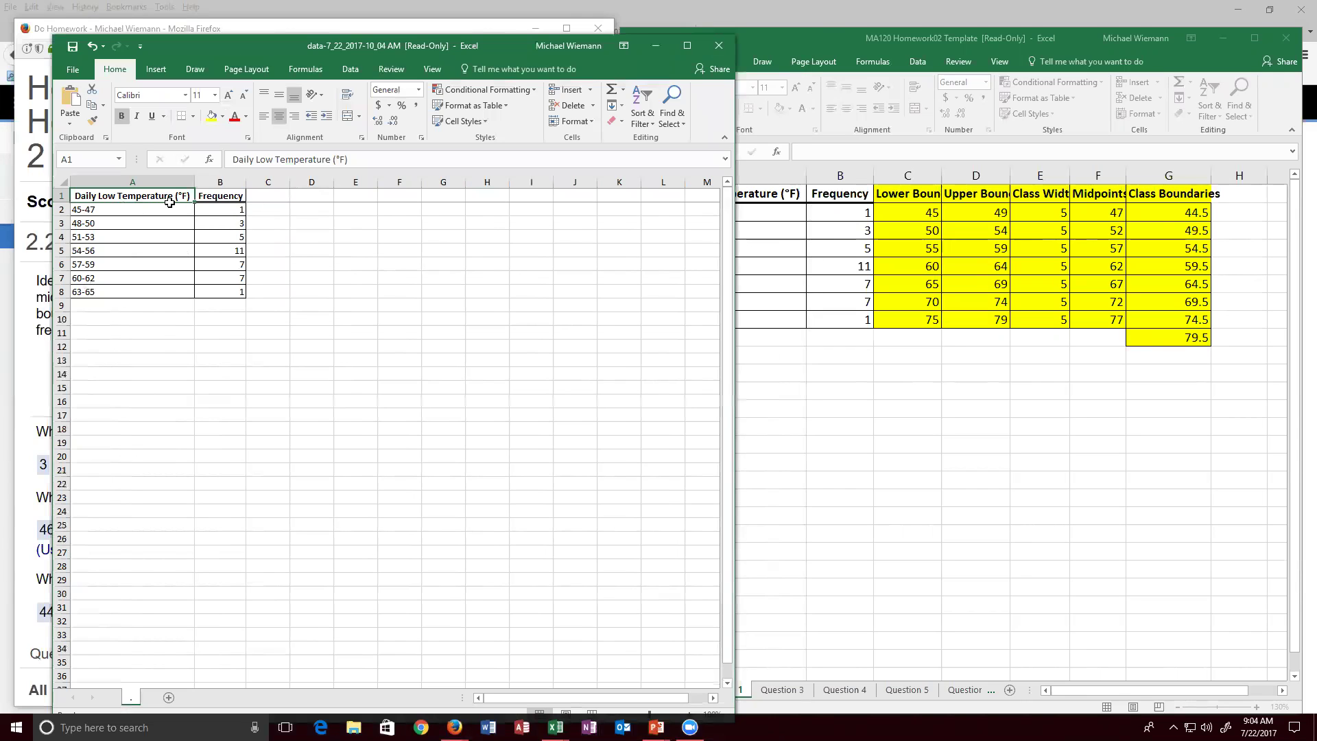
drag(161, 197, 217, 290)
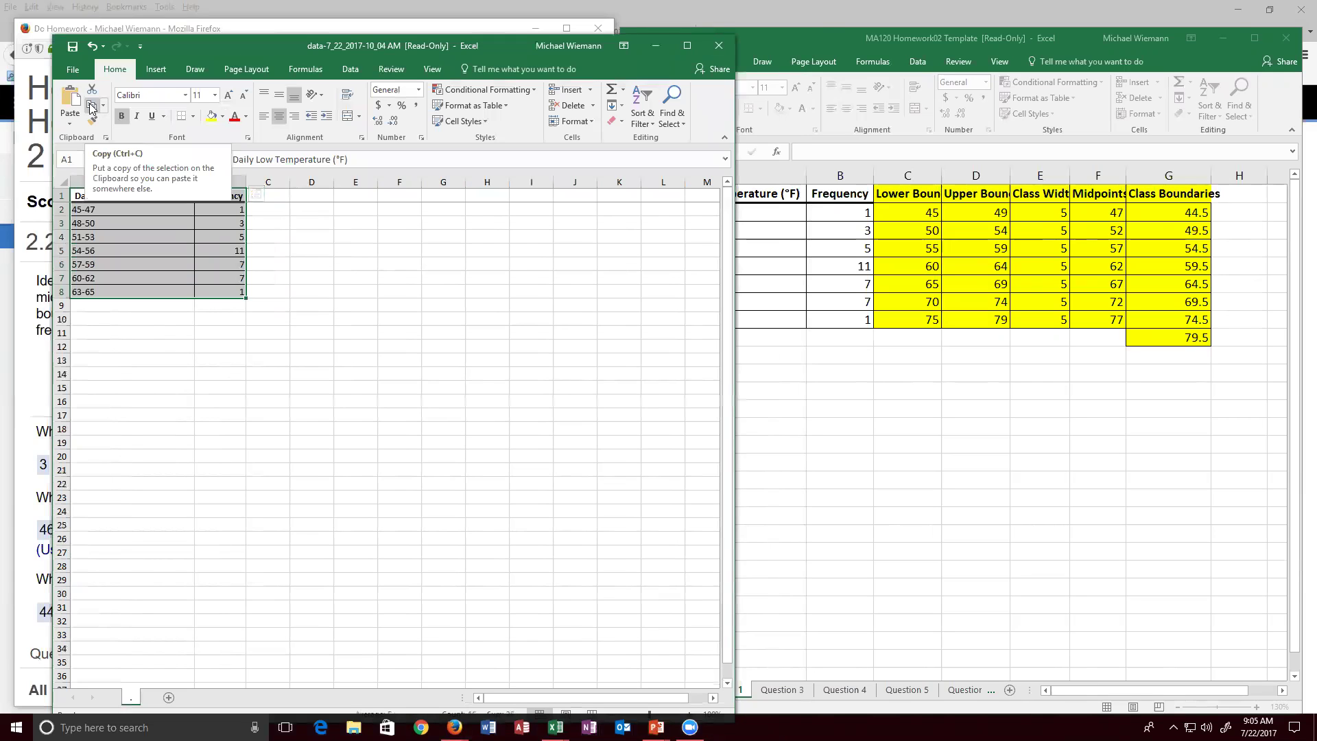
click(90, 106)
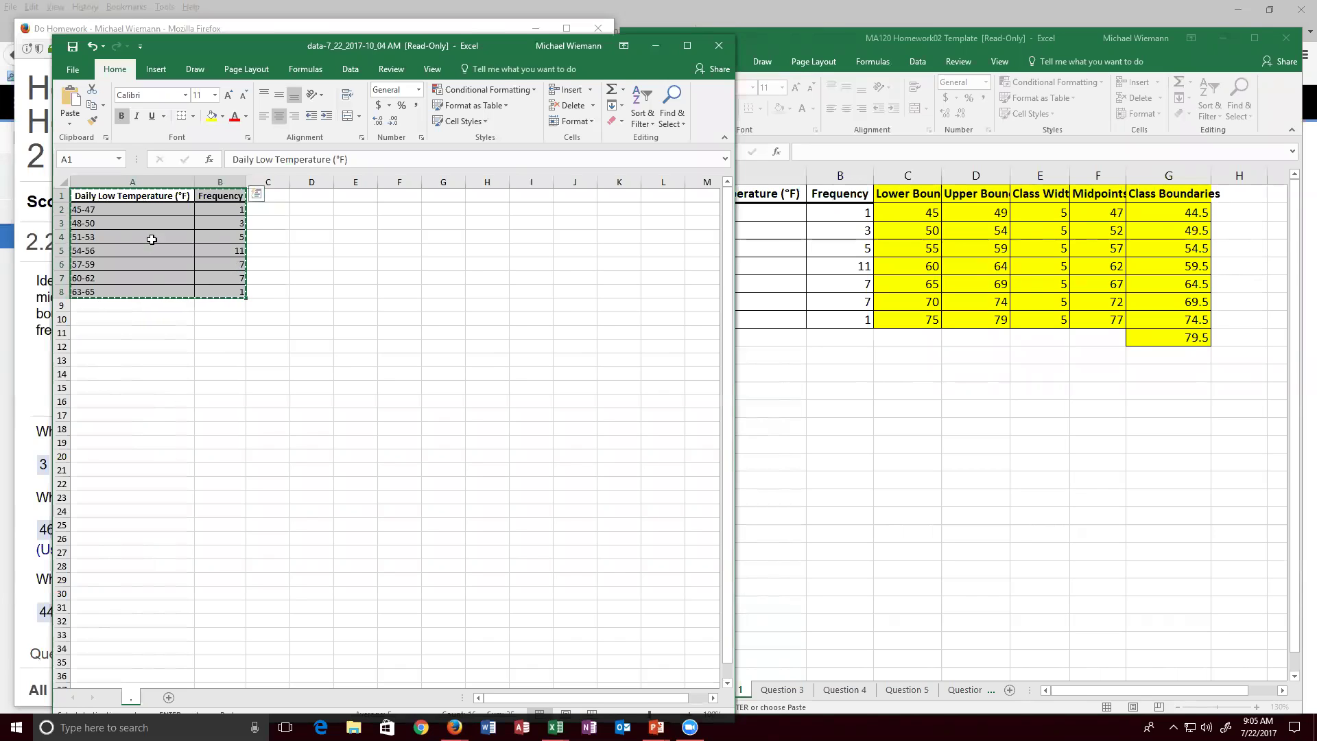
click(817, 42)
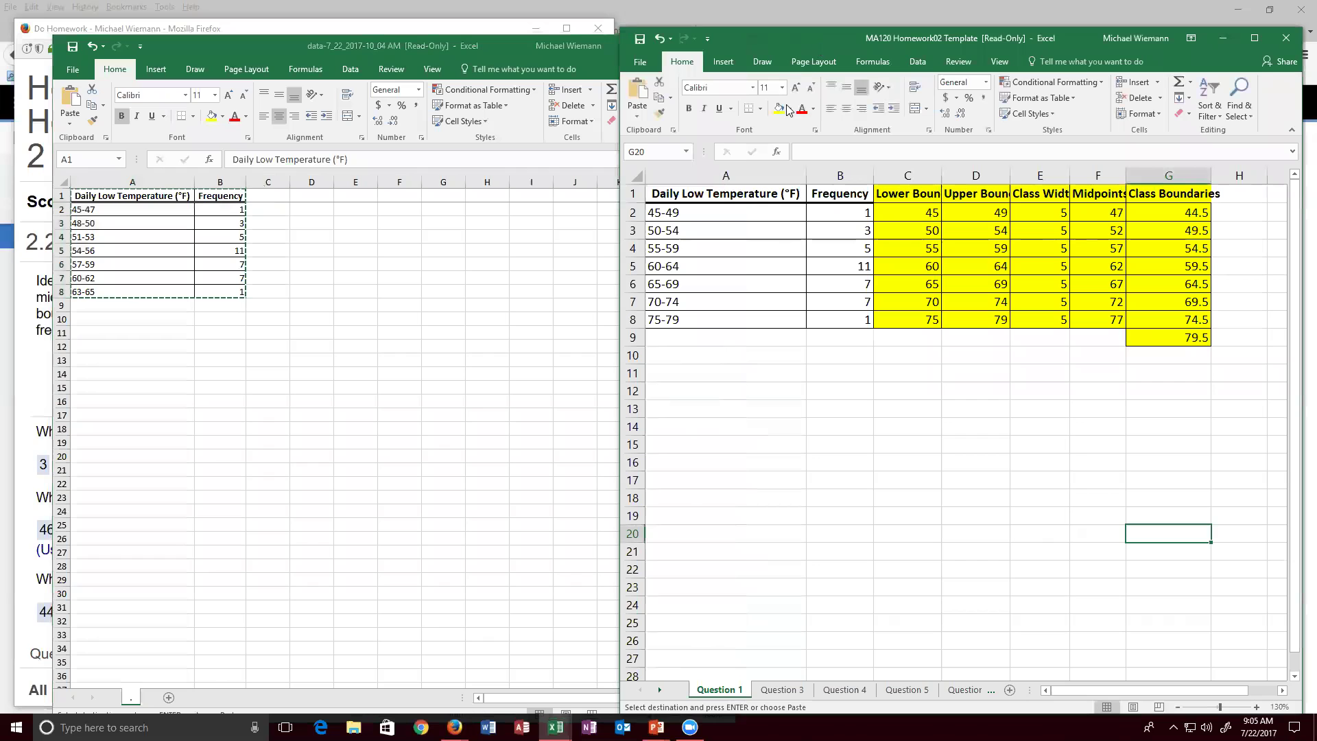
click(704, 193)
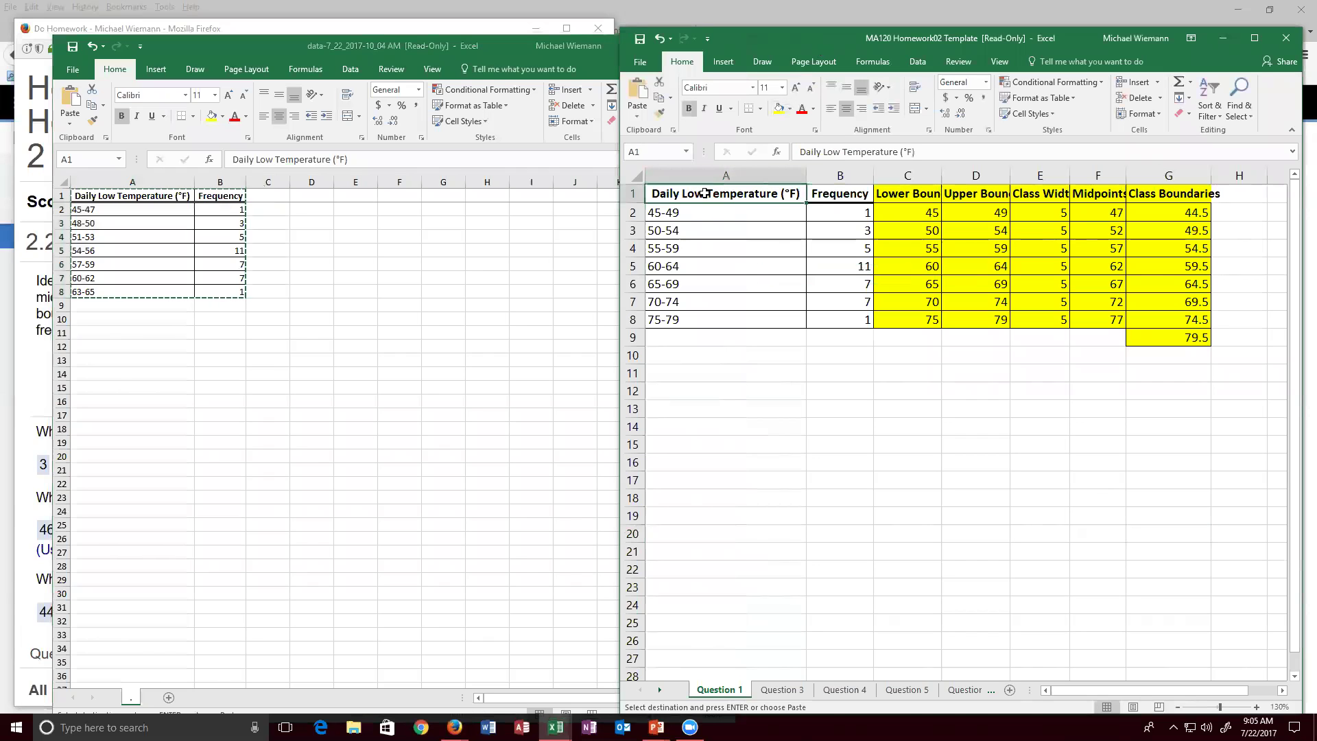
click(640, 92)
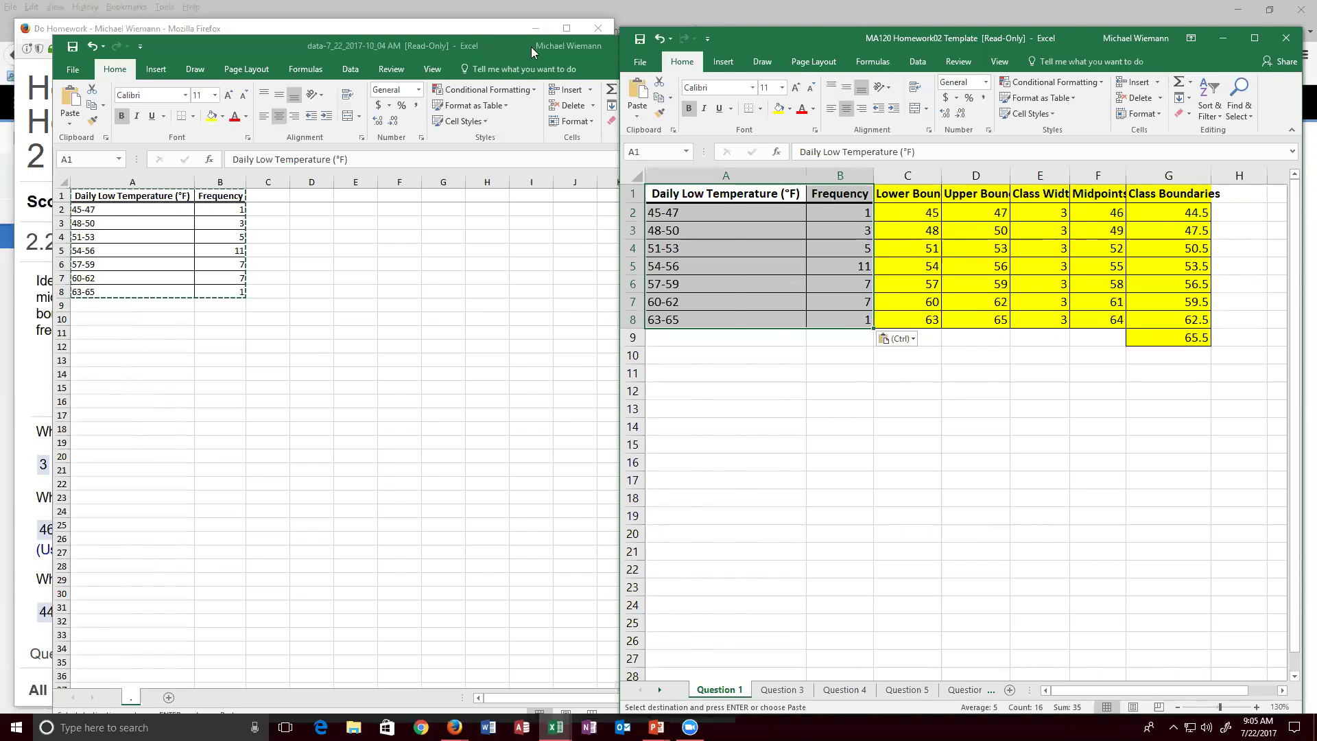
Step: Move the data workbook's window aside and close the workbook
click(431, 47)
drag(431, 47, 395, 57)
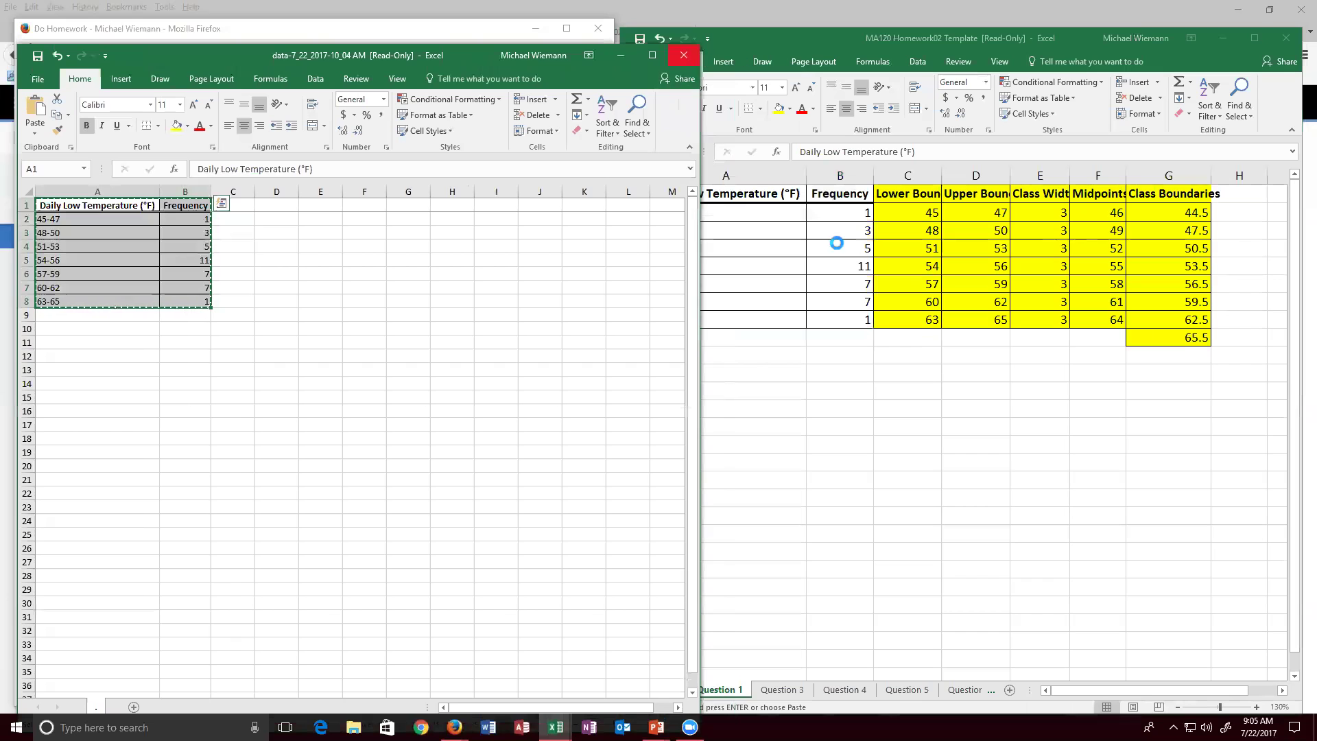
click(966, 475)
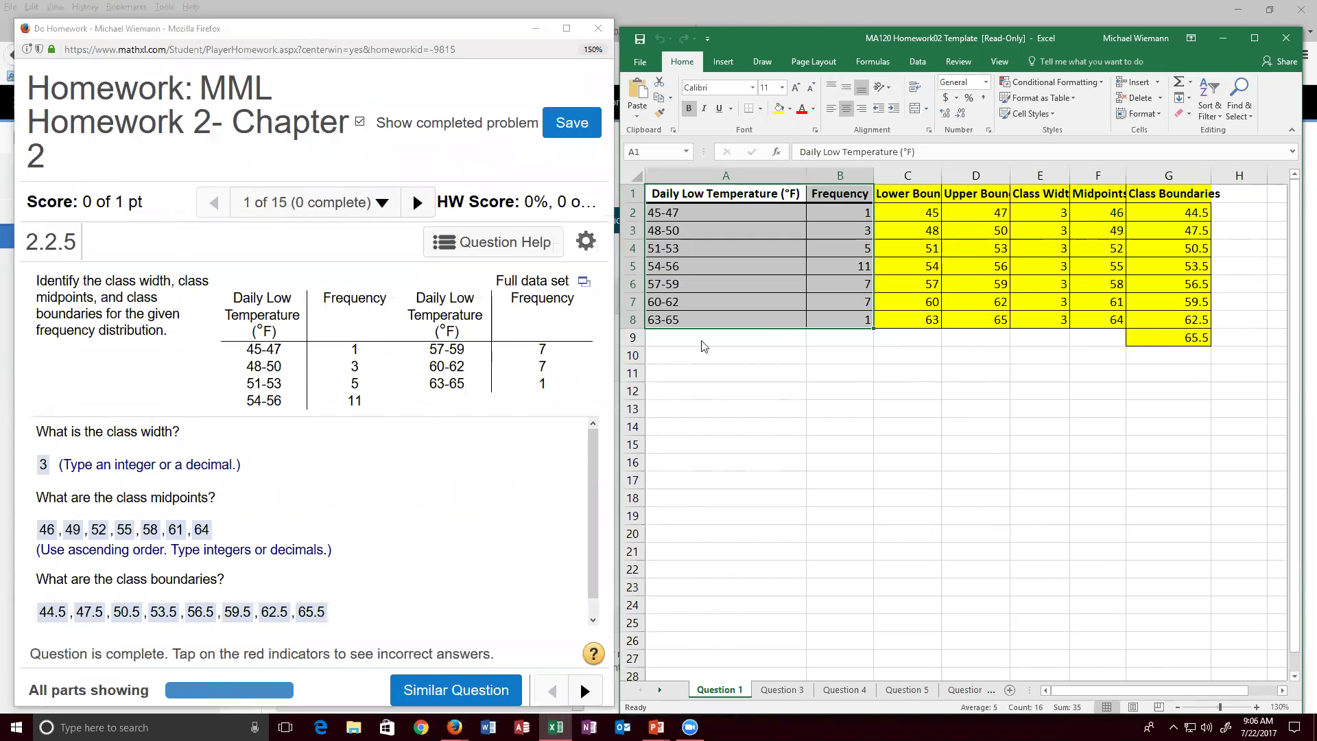
Step: Inspect the Class Width formula in E2 and select E2:E8 to compare with the homework's class width answer
click(1038, 212)
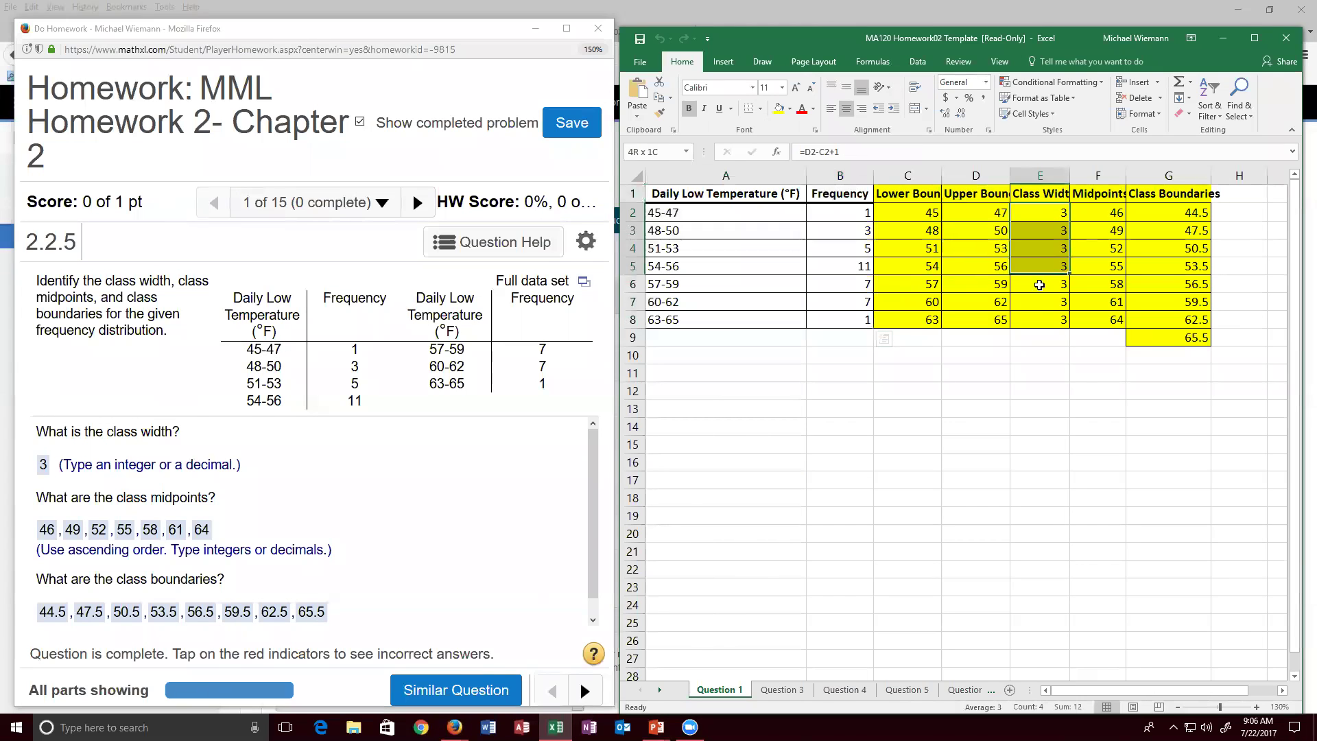
key(shift+Down)
key(shift+Down)
key(shift+Down)
key(shift+Down)
key(shift+Down)
key(shift+Down)
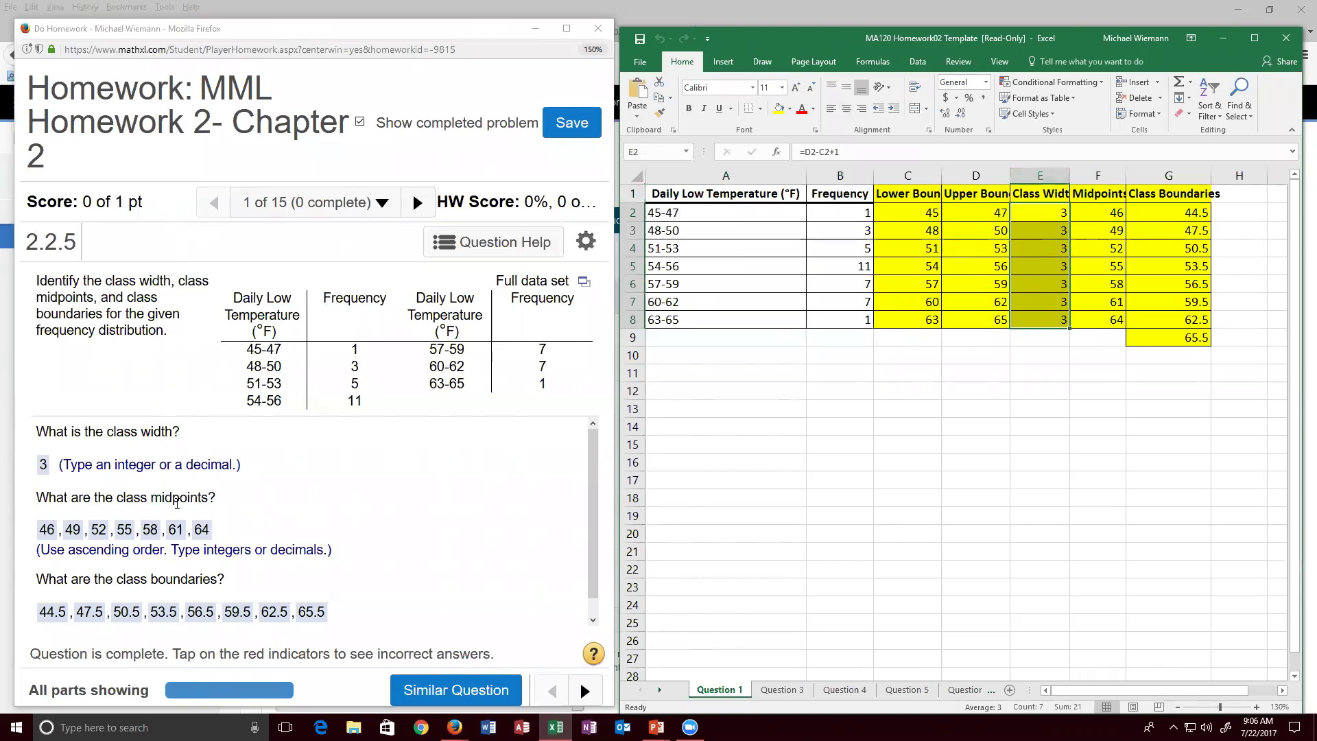
Step: Inspect the Midpoints formulas in F2 and F3 and select F2:F8 to compare with the homework's class midpoints
click(1098, 213)
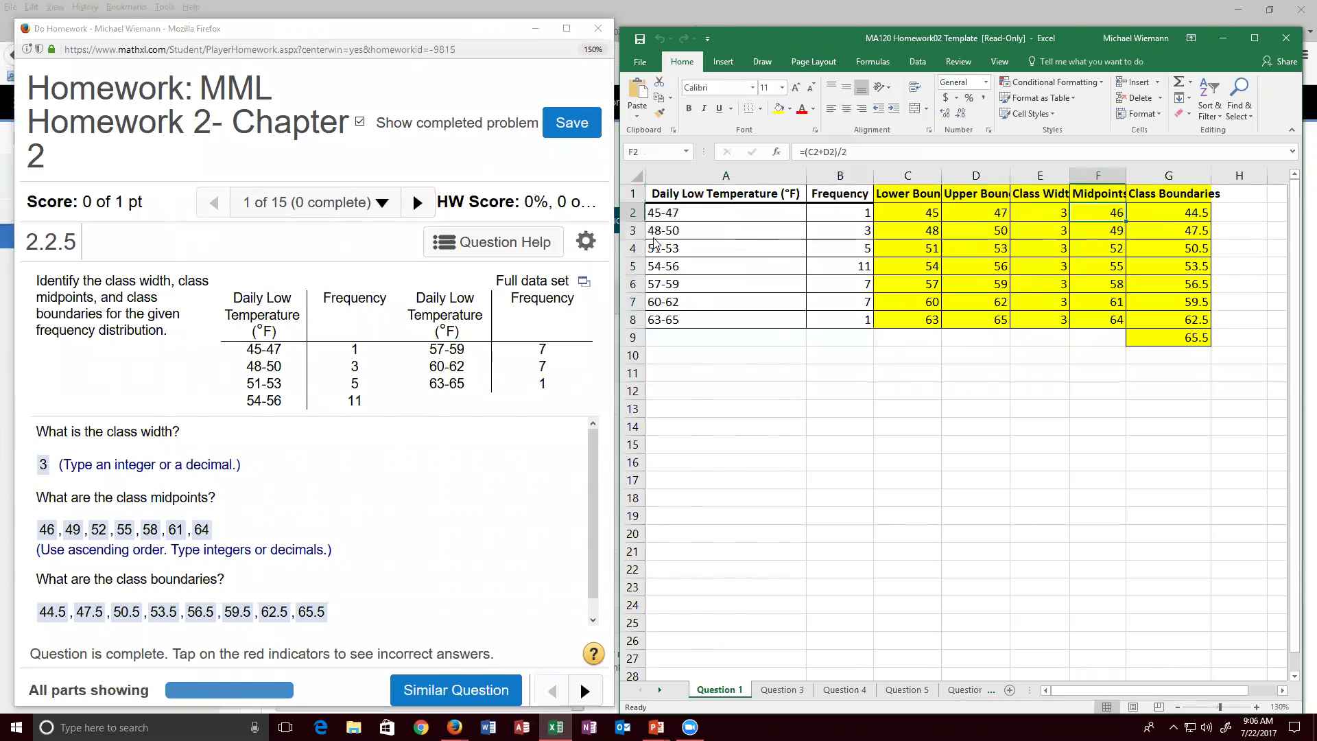
click(1116, 232)
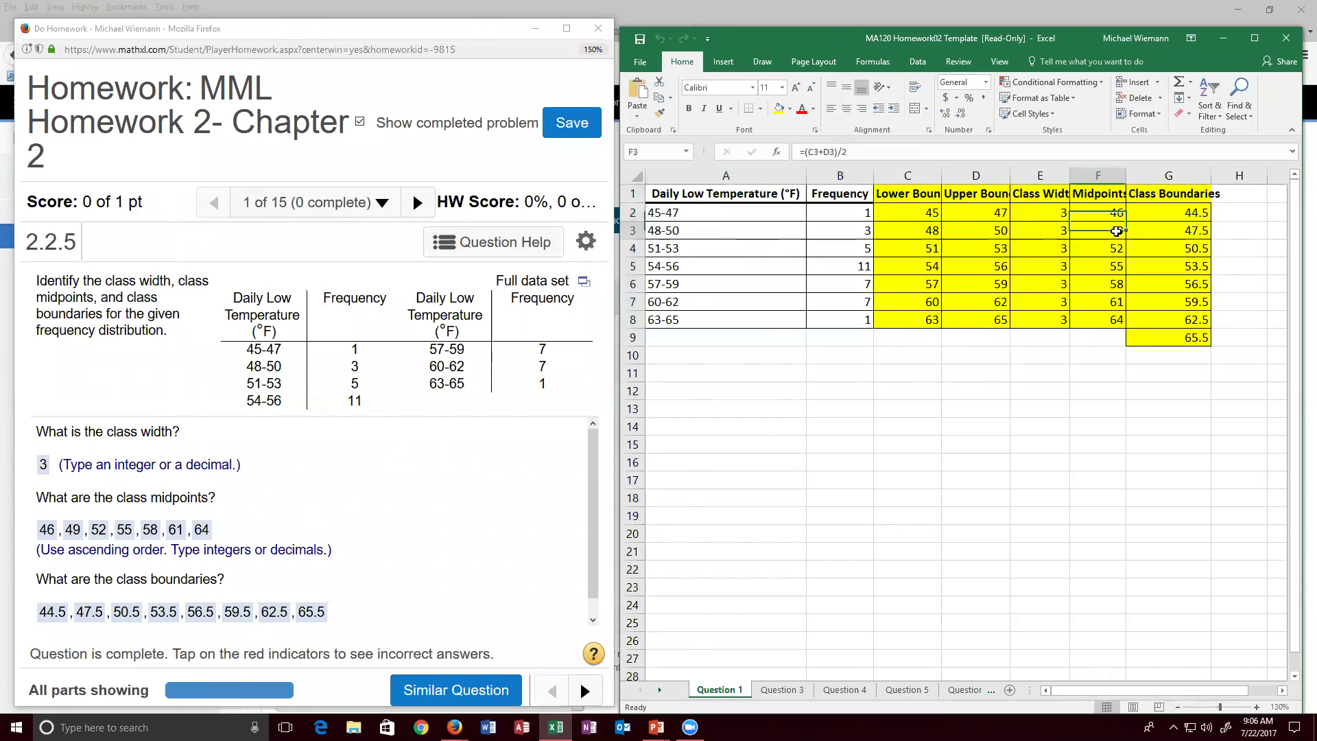
drag(1110, 208, 1111, 318)
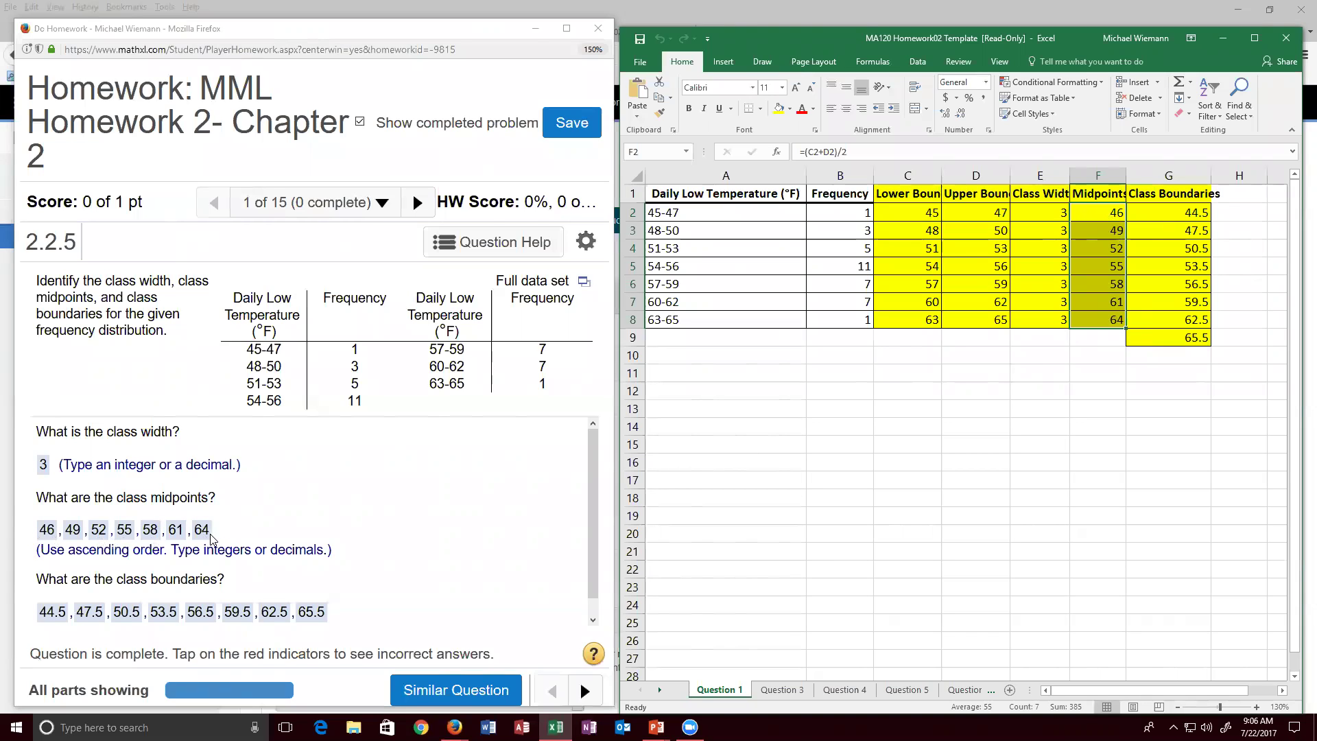
Step: Inspect the Class Boundaries formulas in G2 and G3 and select G2:G9 to compare with the homework's class boundaries
drag(594, 538, 596, 559)
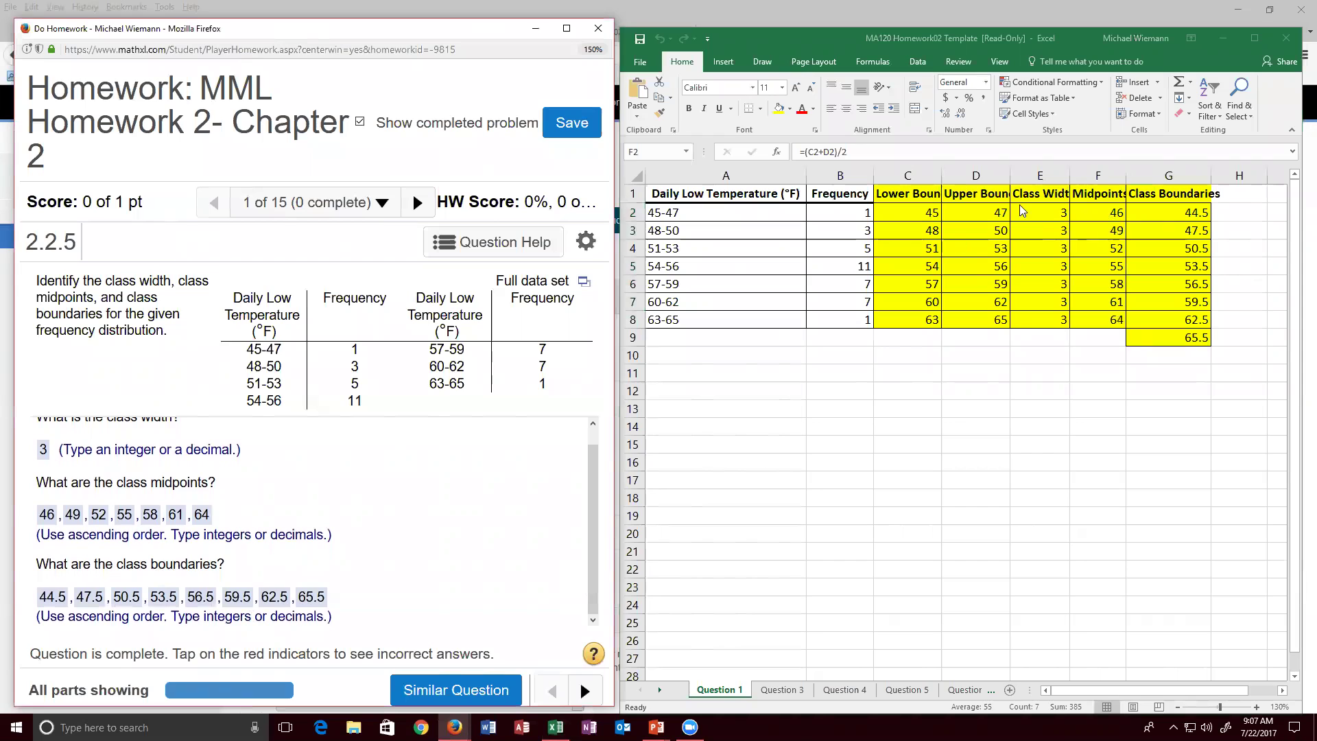
click(1185, 214)
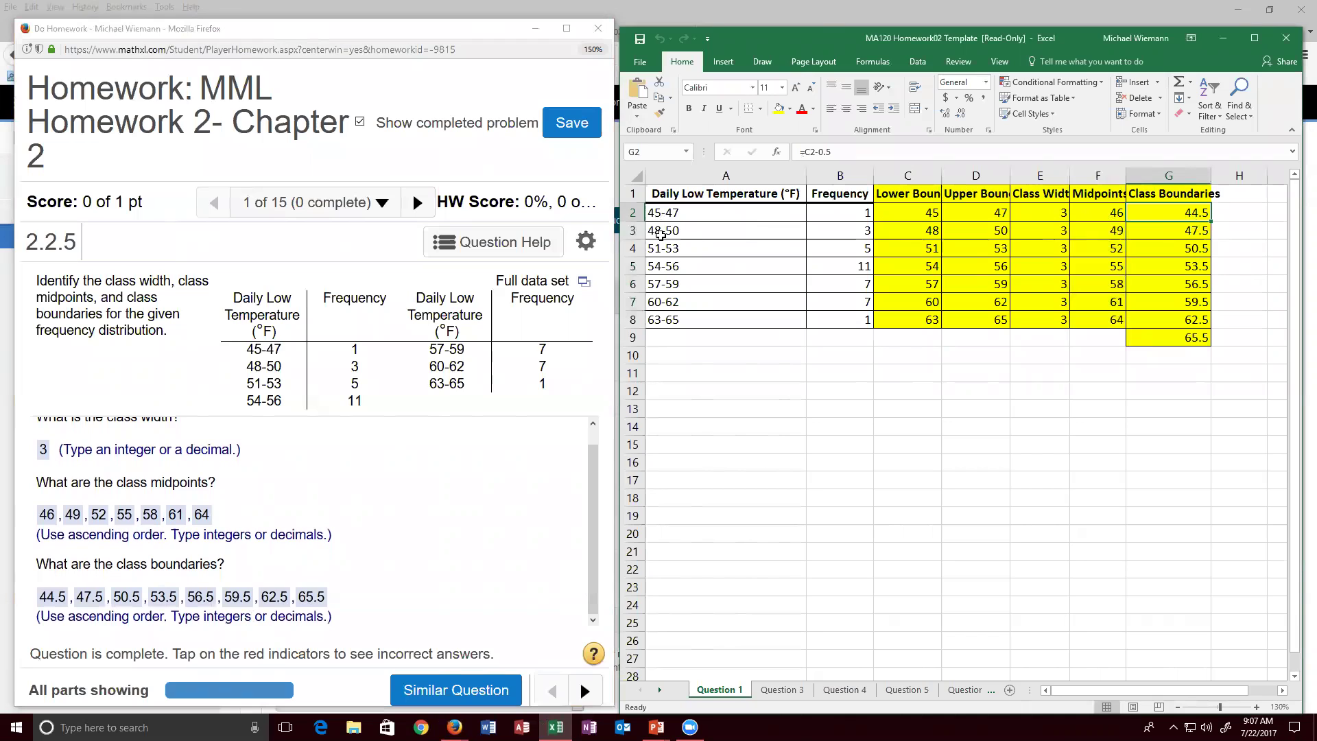
click(1194, 229)
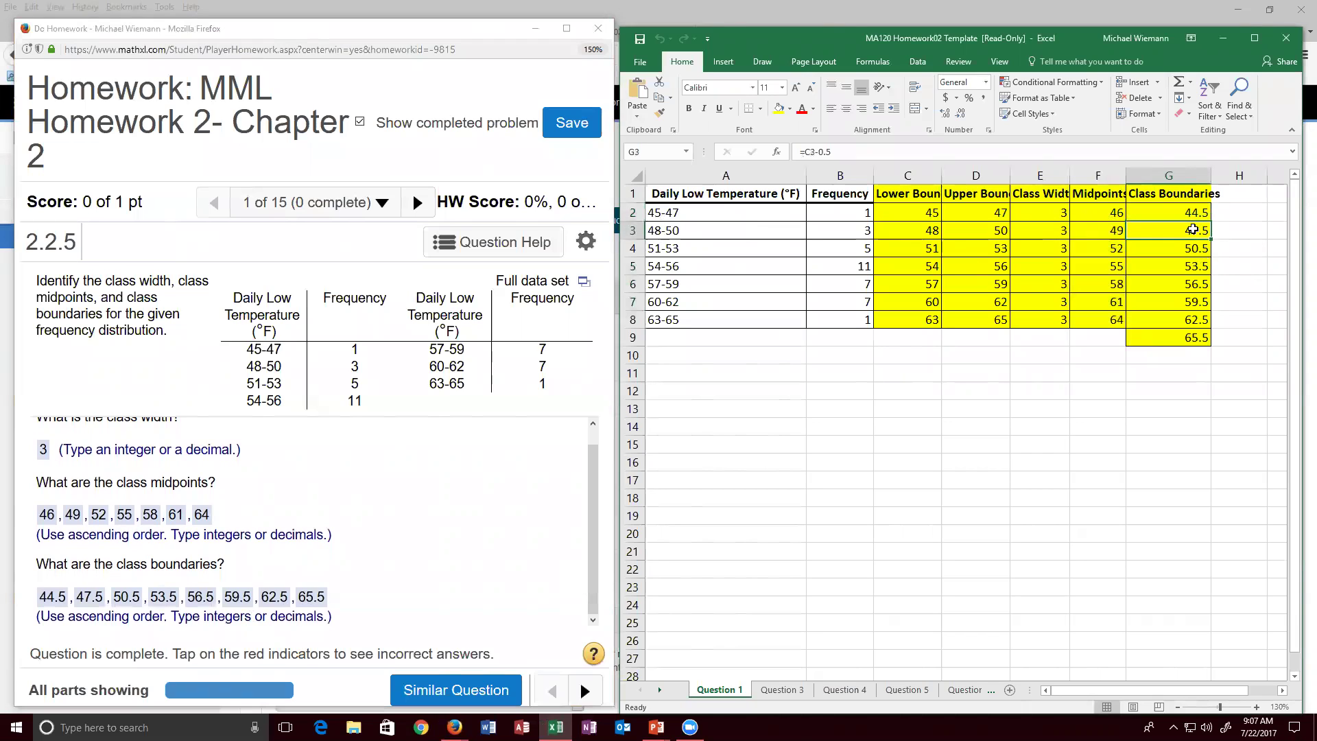
click(1174, 213)
drag(1174, 213, 1178, 336)
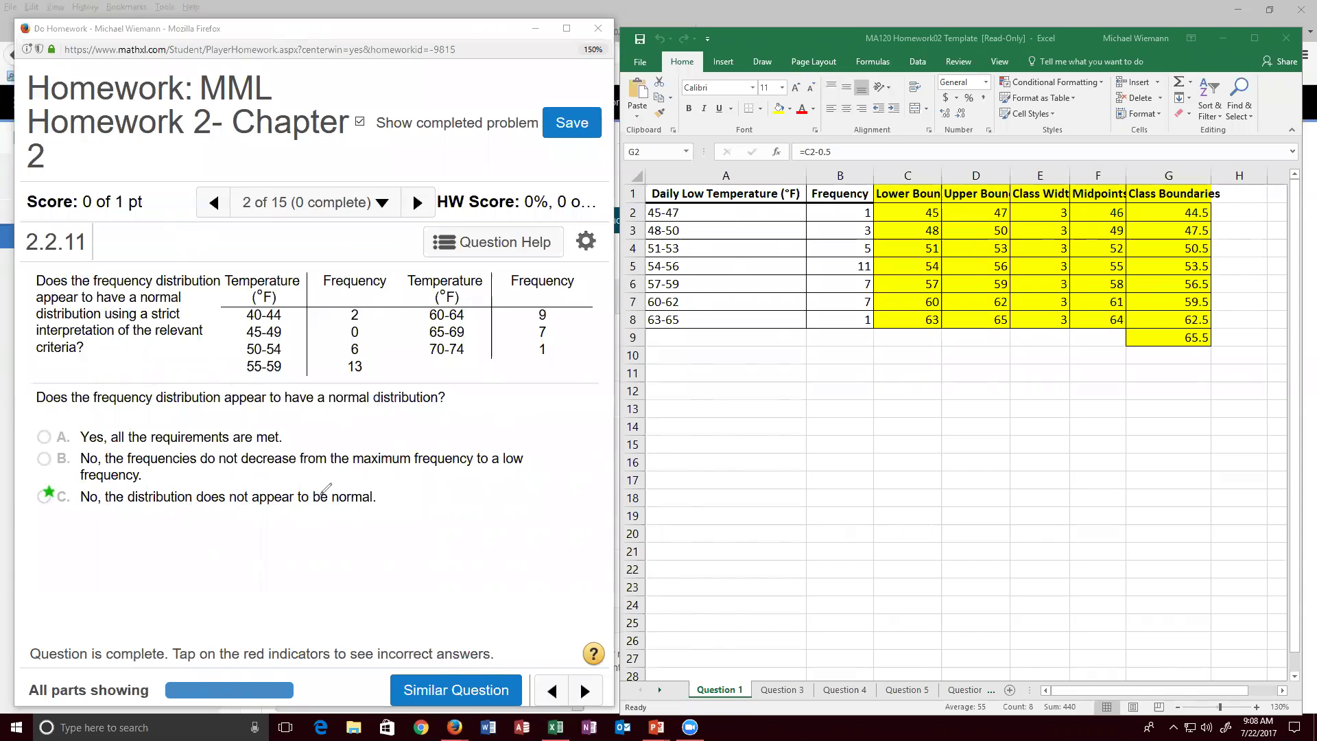
Step: Sketch a red bell curve with a baseline and two vertical dividers below the answer choices of question 2.2.11
drag(118, 598, 389, 604)
mouse_move(123, 591)
mouse_down()
mouse_move(244, 523)
mouse_move(313, 525)
mouse_move(368, 587)
mouse_move(398, 598)
mouse_up()
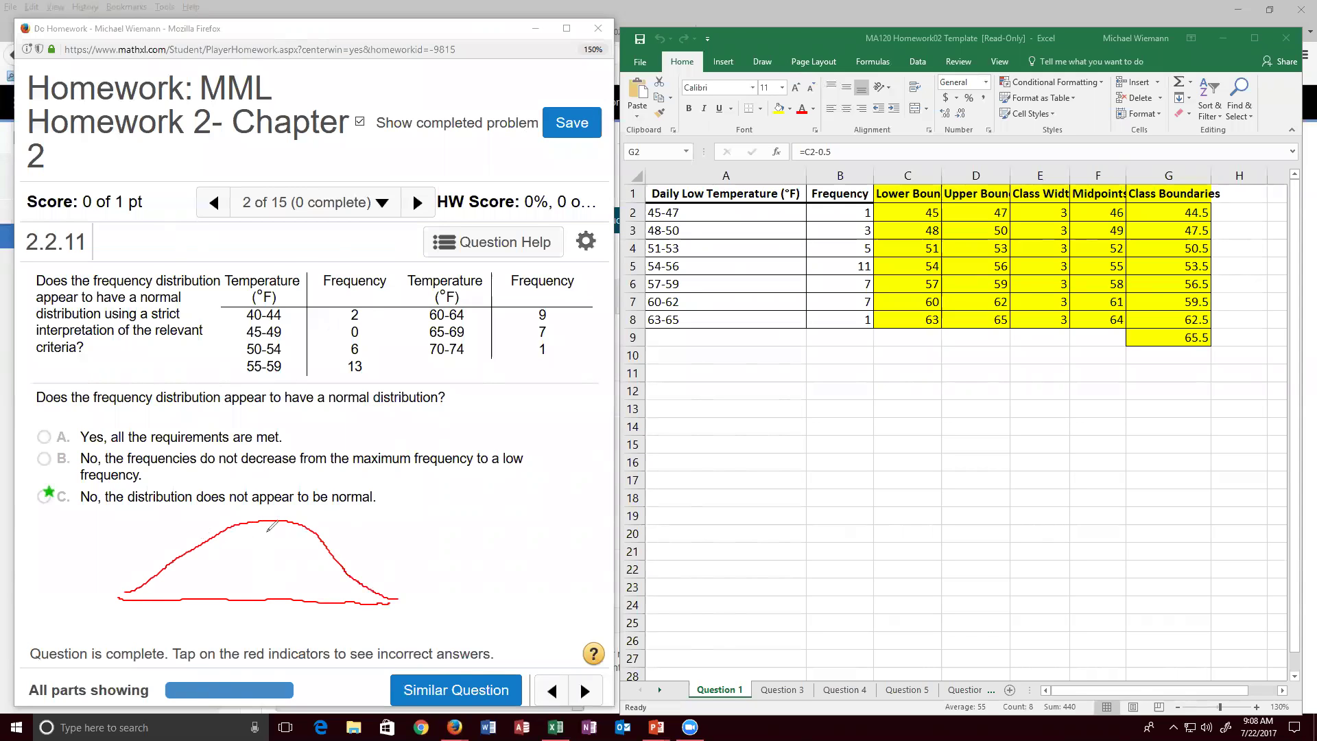
drag(251, 521, 251, 601)
drag(293, 520, 288, 602)
Step: Circle the temperature classes 40-44 to 50-54 and 60-64 to 70-74, and box the middle class 55-59
mouse_move(263, 293)
mouse_down()
mouse_move(239, 336)
mouse_move(248, 354)
mouse_move(292, 297)
mouse_move(272, 292)
mouse_up()
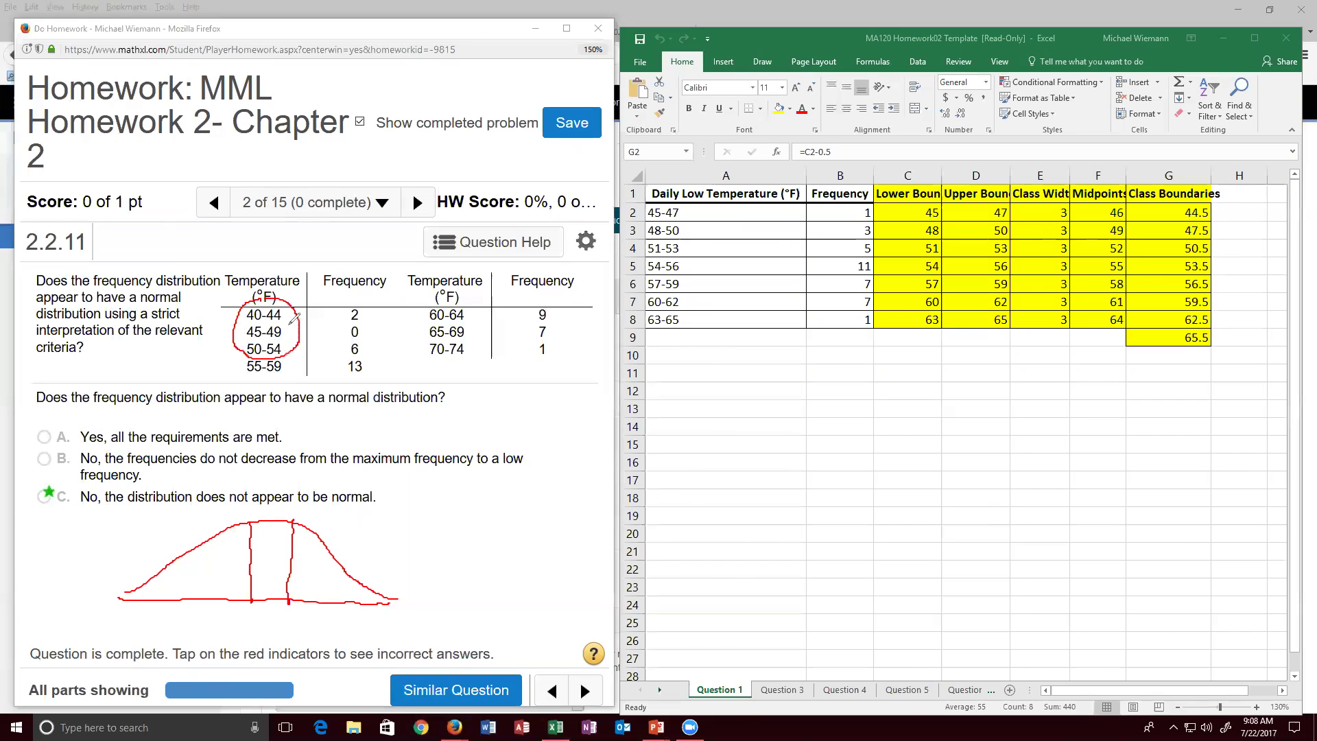
mouse_move(453, 295)
mouse_down()
mouse_move(420, 326)
mouse_move(476, 355)
mouse_move(461, 294)
mouse_up()
mouse_move(244, 354)
mouse_down()
mouse_move(300, 383)
mouse_move(244, 353)
mouse_up()
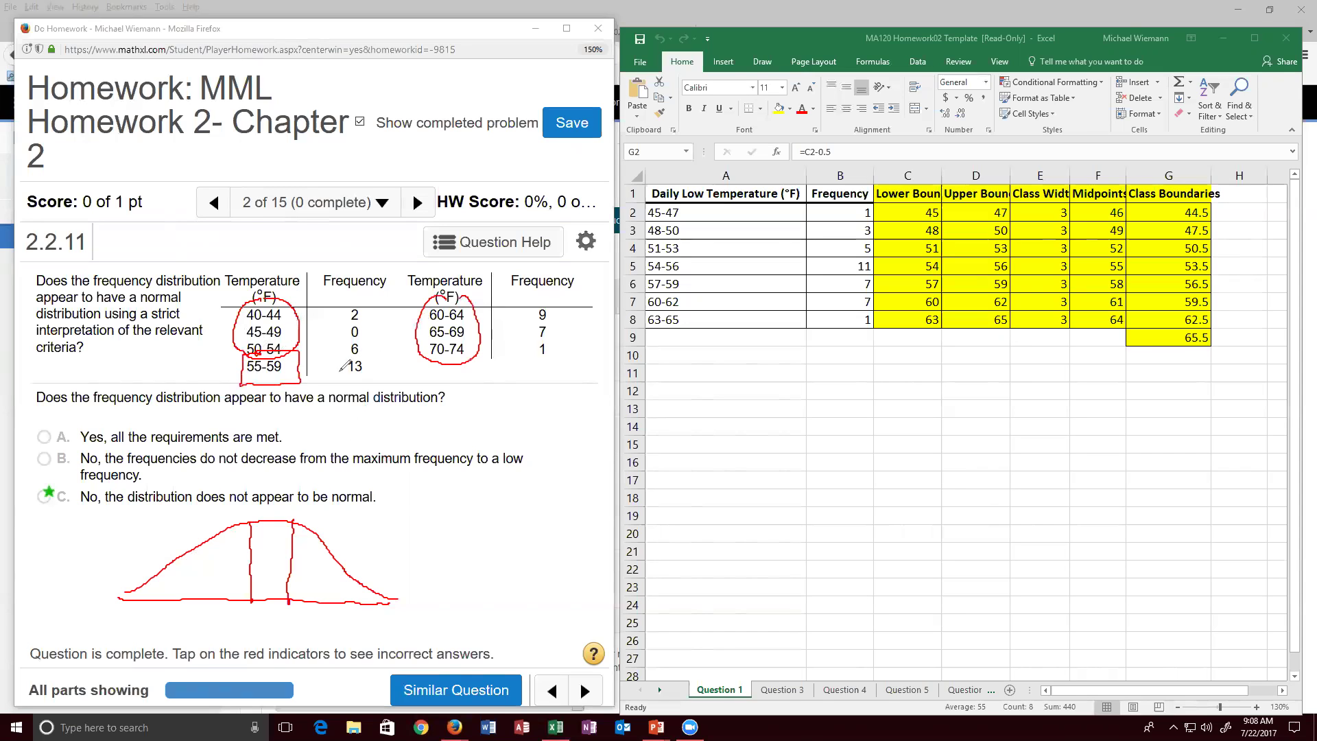
Step: Mark class 55-59 with an arrow, box both outer frequency groups, and write 8, 13 and 17 in the curve's three sections
mouse_move(263, 541)
mouse_down()
mouse_move(264, 568)
mouse_move(283, 554)
mouse_move(273, 567)
mouse_up()
drag(191, 369, 217, 376)
mouse_move(363, 295)
mouse_down()
mouse_move(338, 316)
mouse_move(341, 353)
mouse_move(381, 350)
mouse_move(374, 297)
mouse_up()
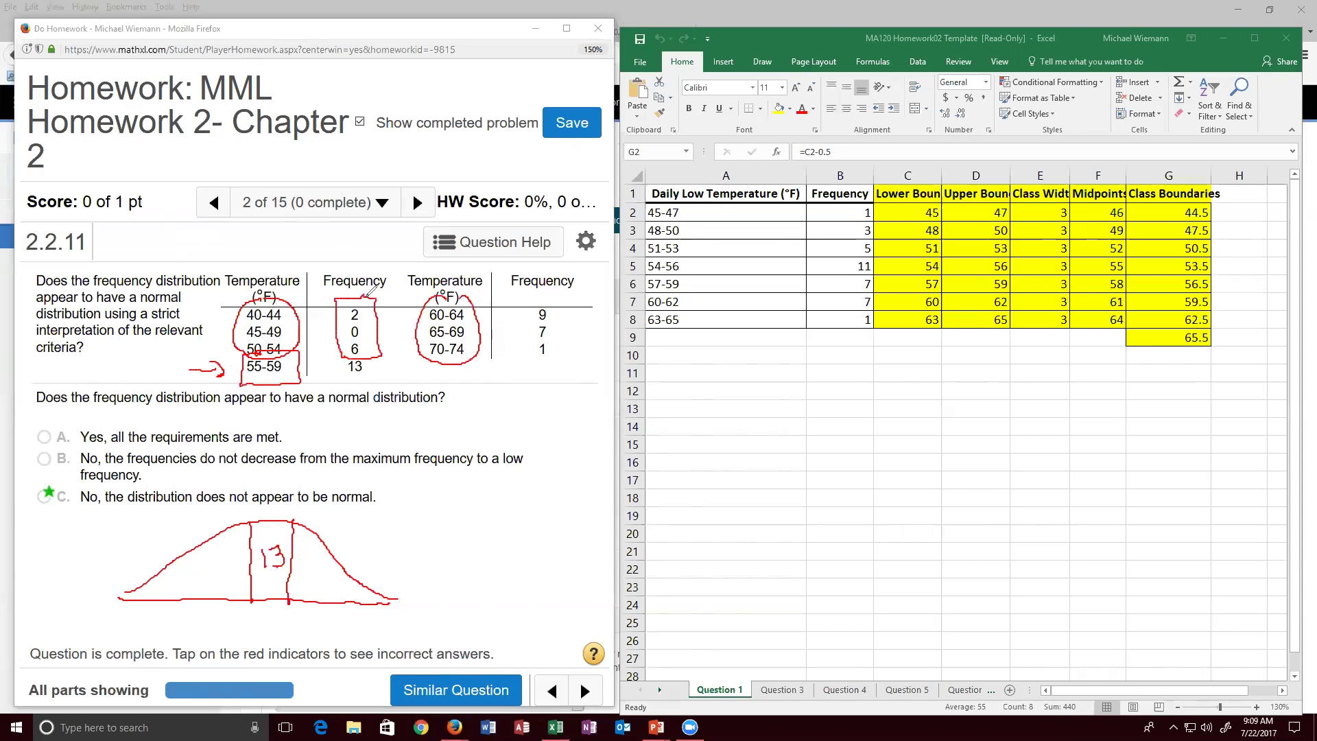
mouse_move(220, 548)
mouse_down()
mouse_move(214, 562)
mouse_move(225, 558)
mouse_up()
mouse_move(553, 297)
mouse_down()
mouse_move(533, 346)
mouse_move(567, 296)
mouse_up()
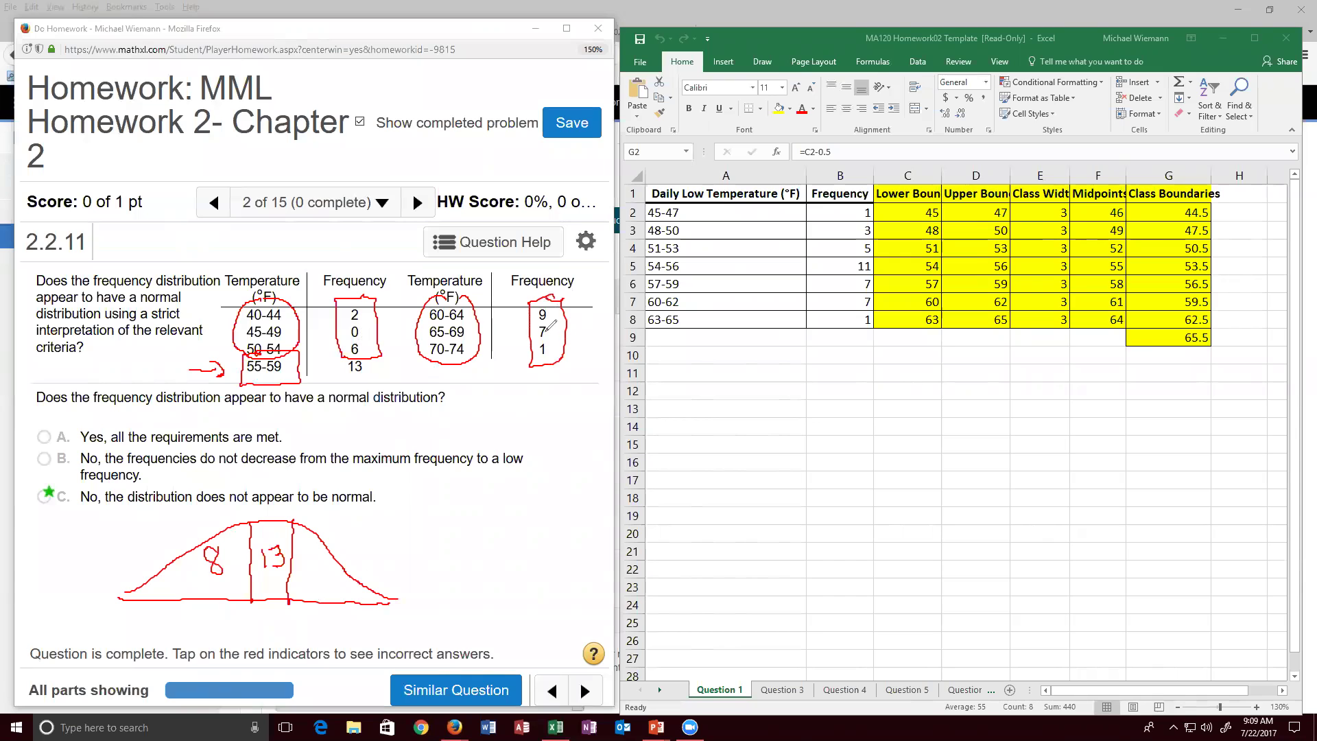
drag(313, 569, 326, 591)
Step: Draw an arrow to the curve section marked 17 and write "right" beside it
mouse_move(382, 524)
mouse_down()
mouse_move(341, 573)
mouse_move(404, 547)
mouse_move(423, 571)
mouse_up()
drag(434, 513, 445, 544)
mouse_move(458, 506)
mouse_down()
mouse_move(454, 543)
mouse_move(467, 520)
mouse_up()
click(413, 518)
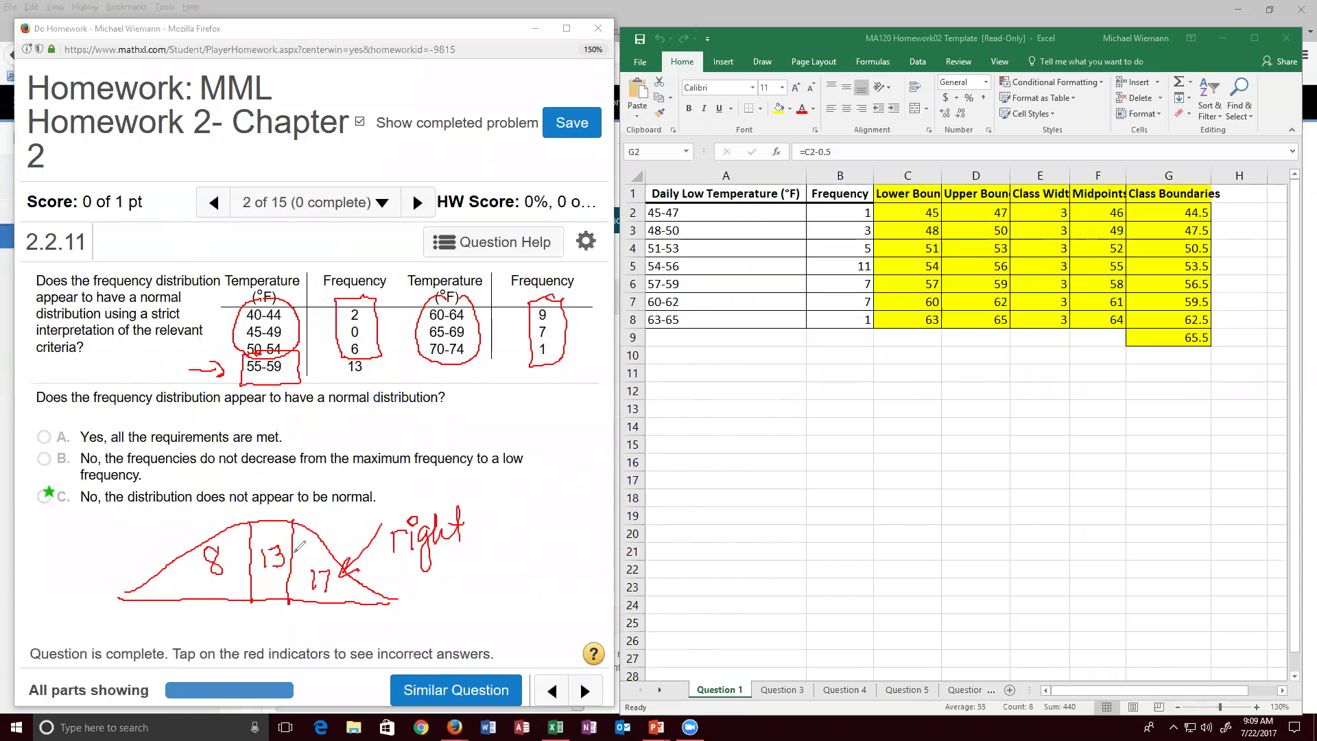
Step: Sketch a second, smaller curve with its peak near its right end and an arrow pointing at the steep side
drag(372, 636, 524, 638)
mouse_move(377, 632)
mouse_down()
mouse_move(469, 589)
mouse_move(522, 607)
mouse_move(528, 639)
mouse_up()
mouse_move(536, 587)
mouse_down()
mouse_move(521, 610)
mouse_move(533, 605)
mouse_up()
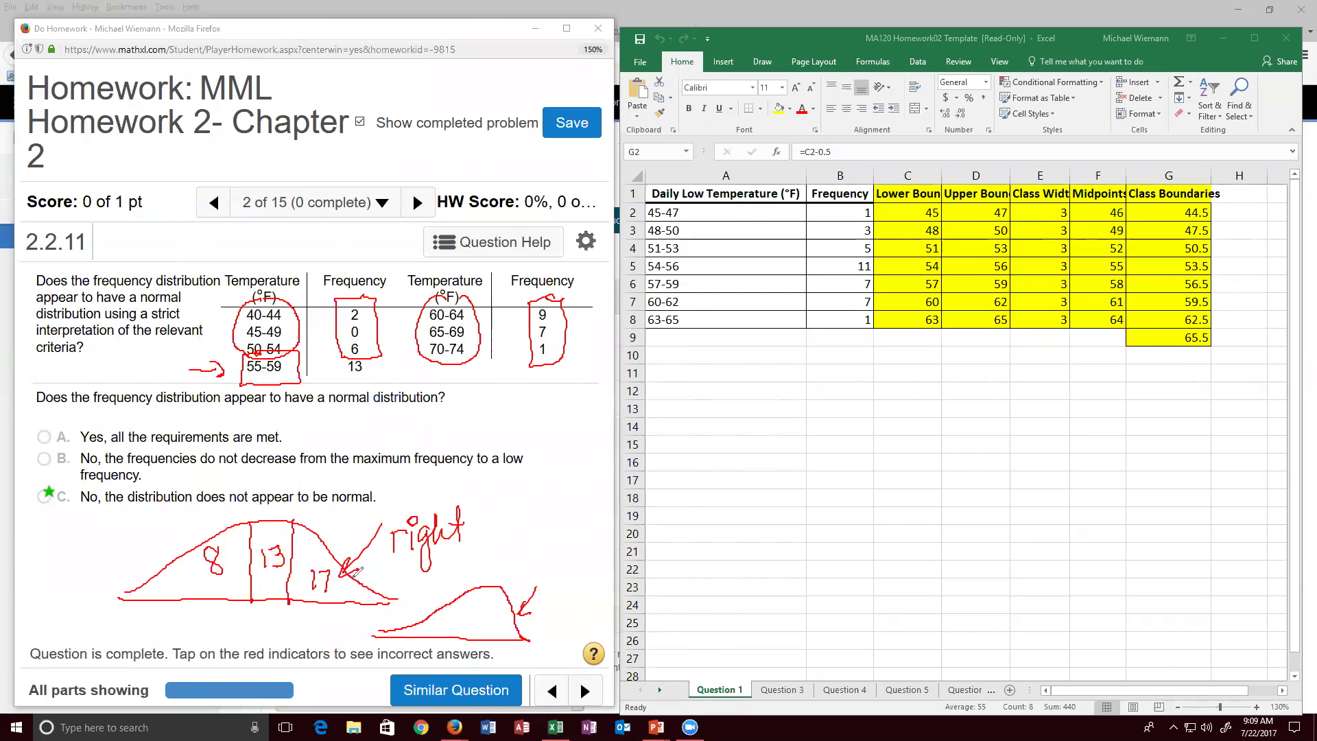
mouse_move(47, 474)
mouse_down()
mouse_move(175, 516)
mouse_move(351, 505)
mouse_move(92, 478)
mouse_up()
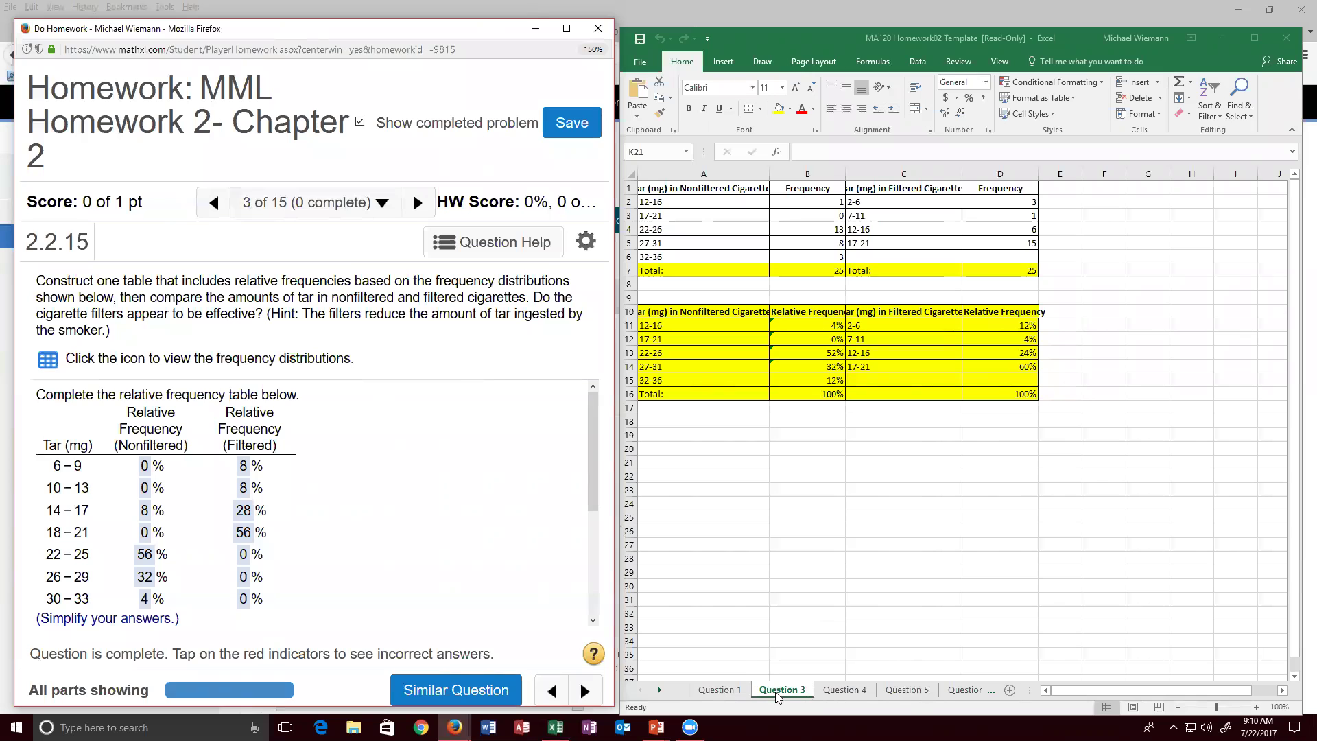
Step: Show the template's Question 3 sheet and enlarge it to 130%
click(721, 690)
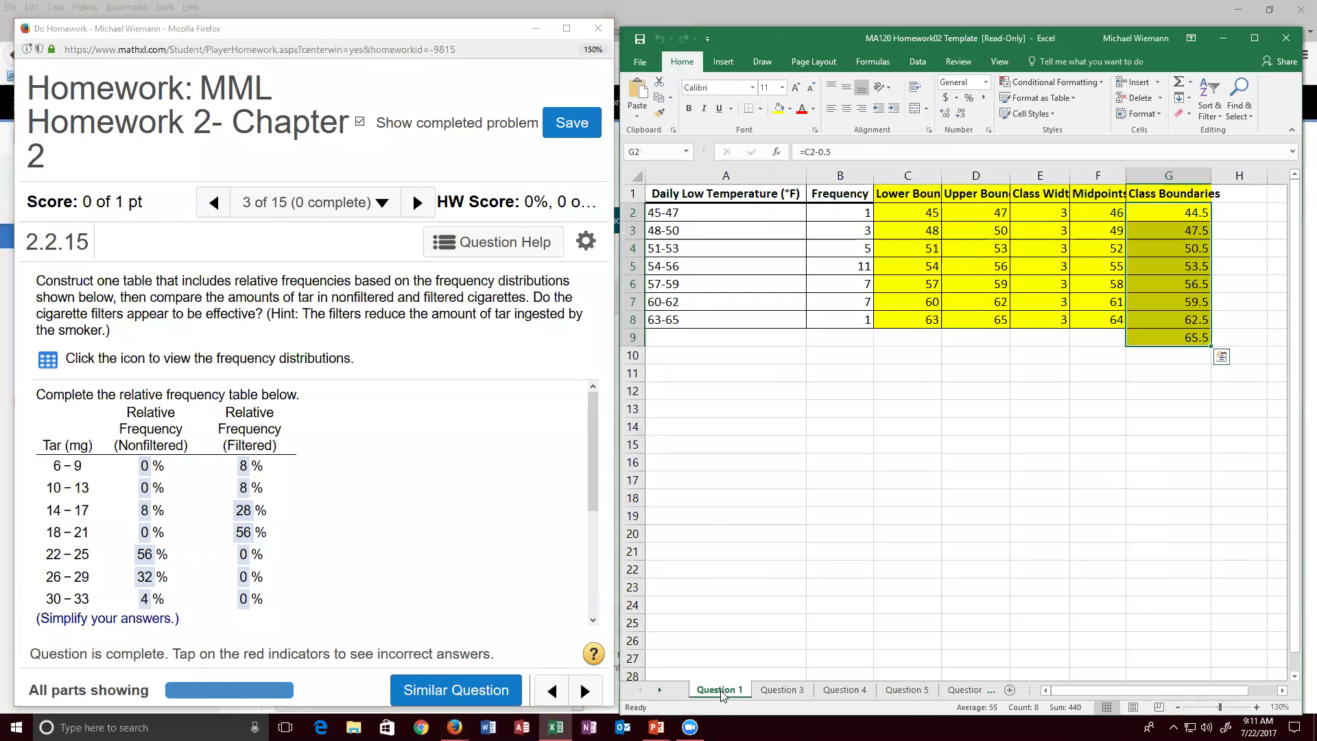
click(788, 690)
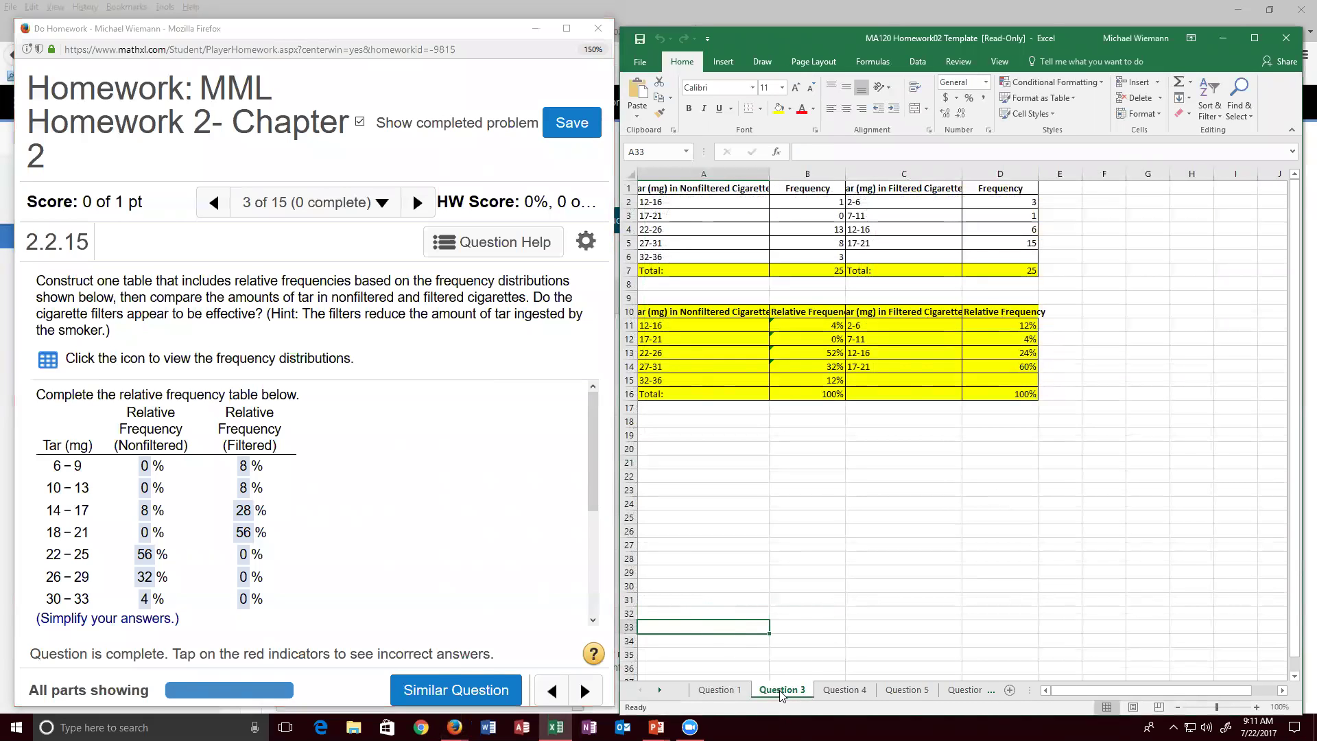
click(776, 530)
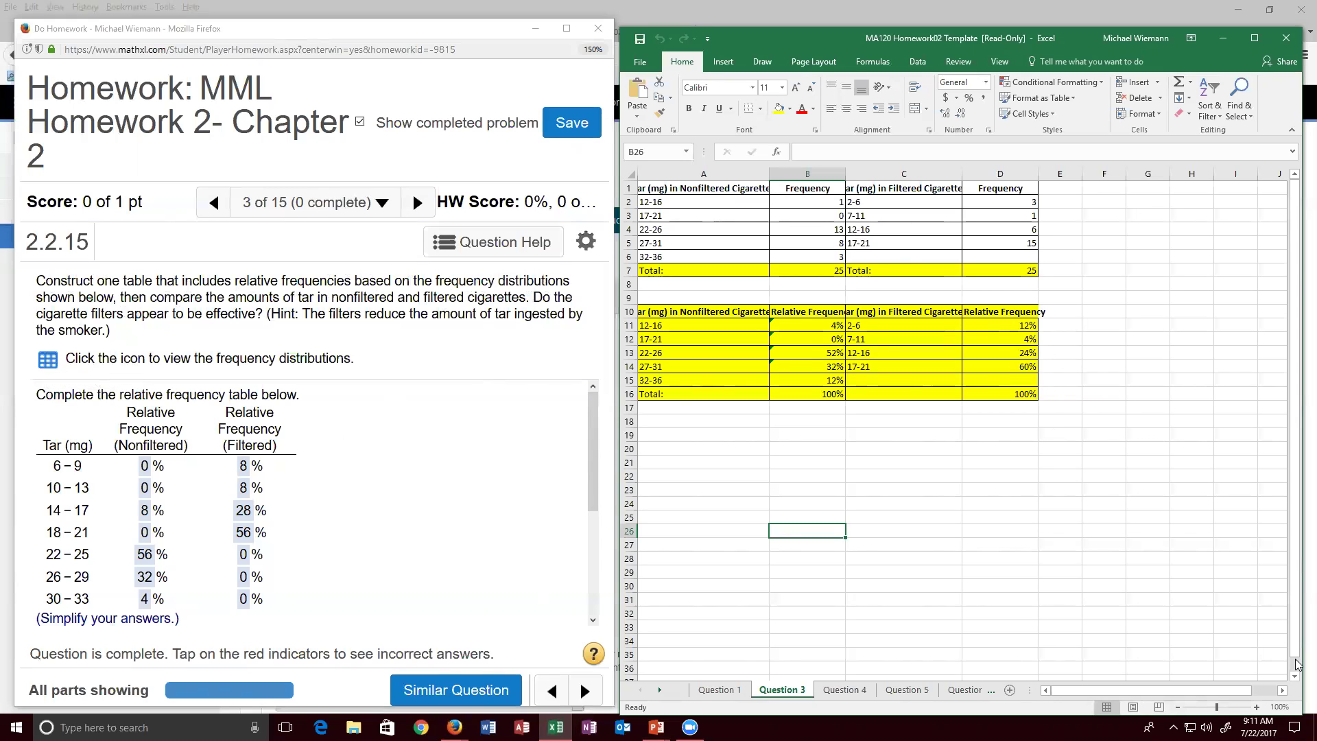
click(1257, 707)
click(1257, 707)
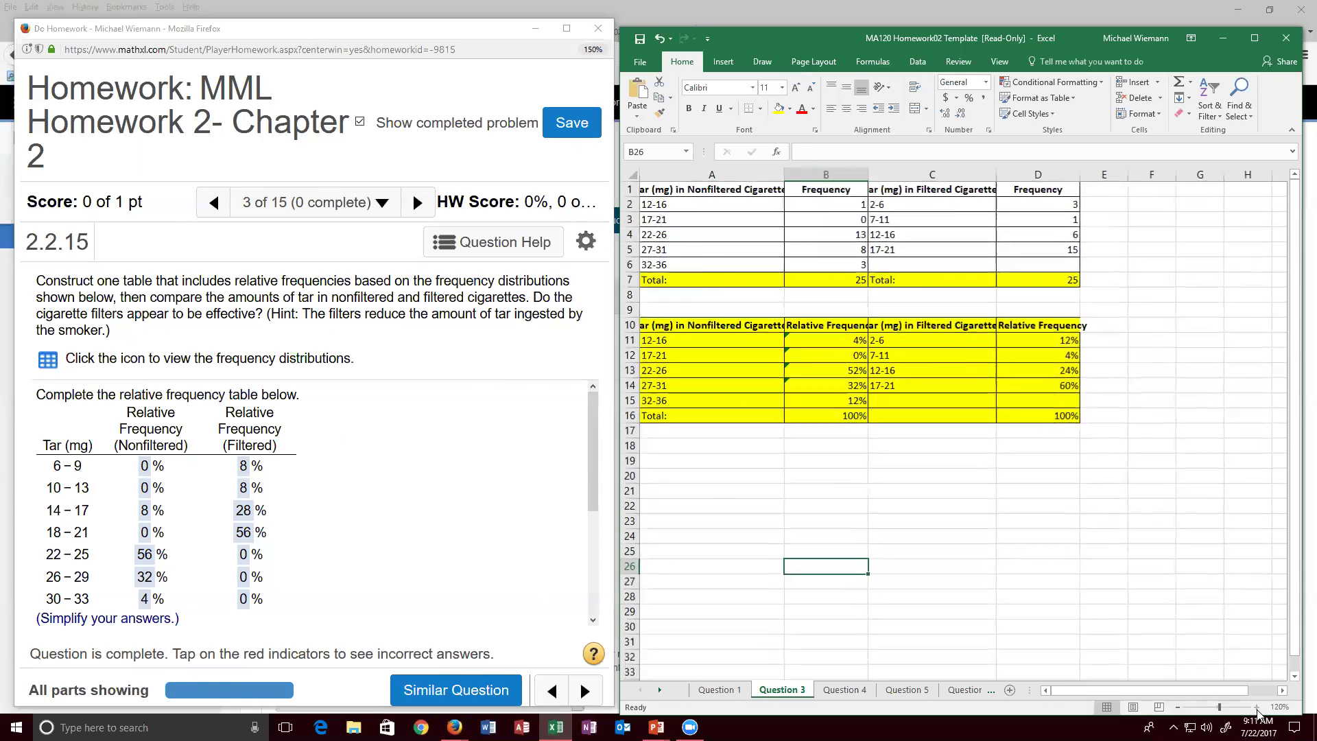
click(1257, 708)
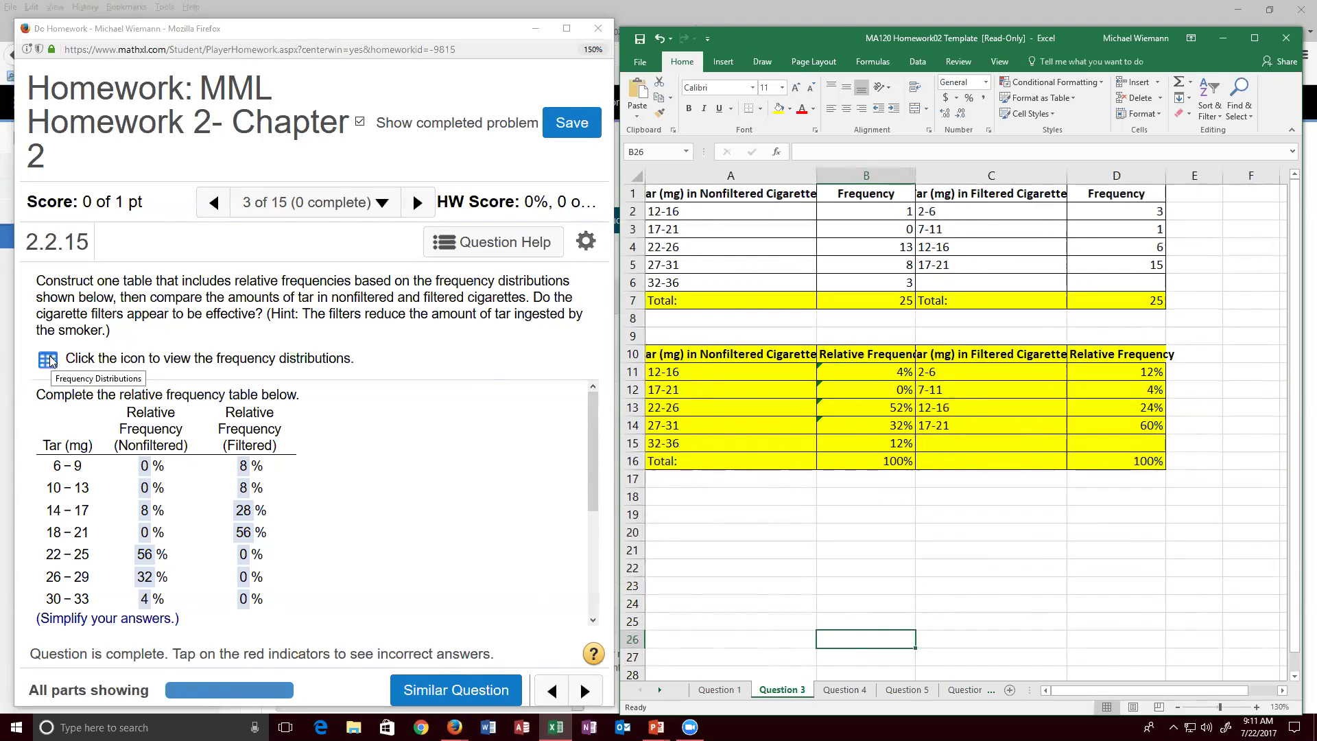
Step: Open question 2.2.15's frequency distributions in Excel and enable editing of the data workbook
click(52, 361)
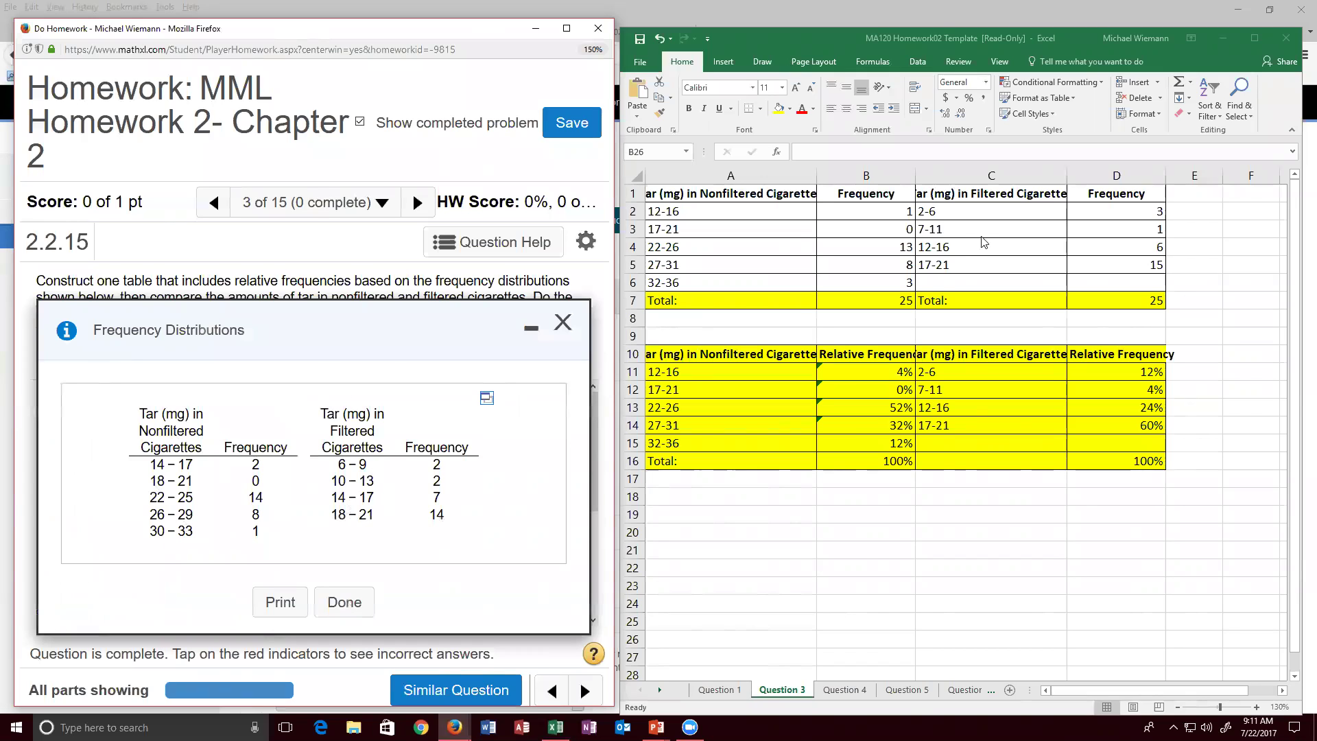
click(486, 401)
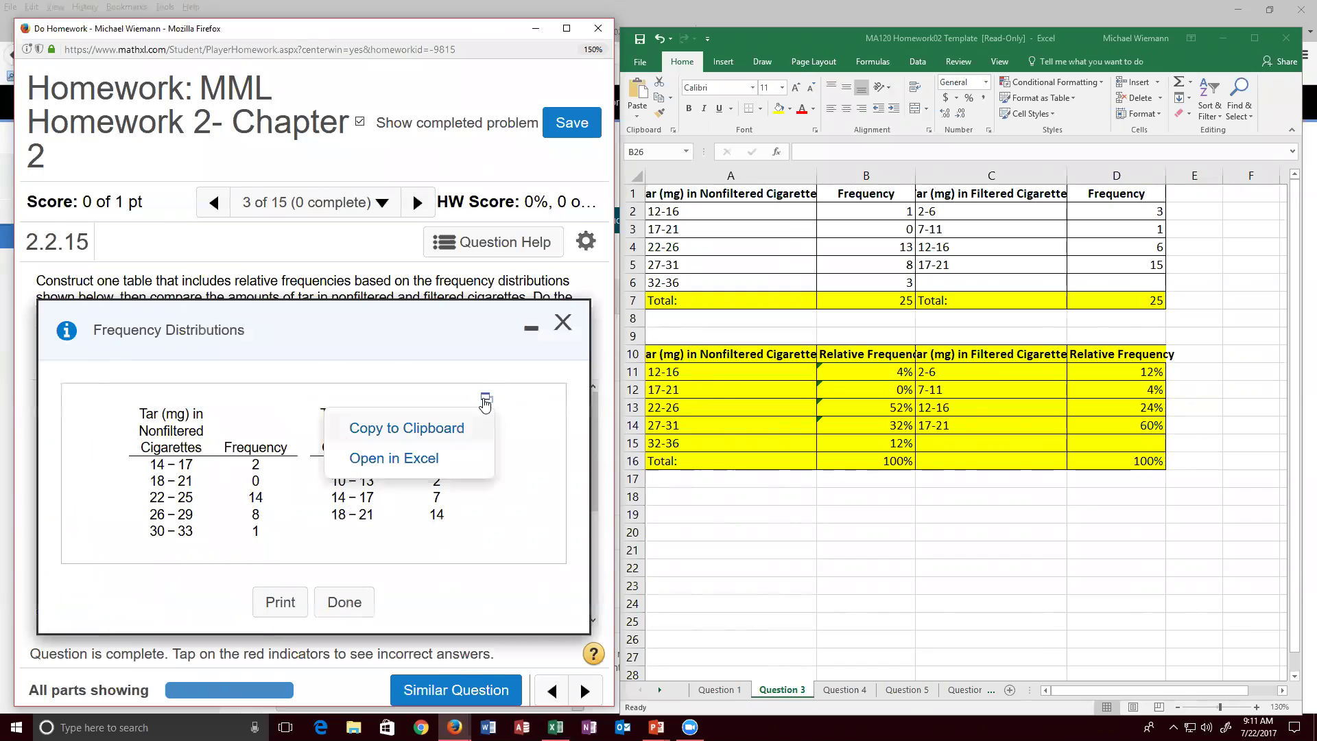
click(423, 464)
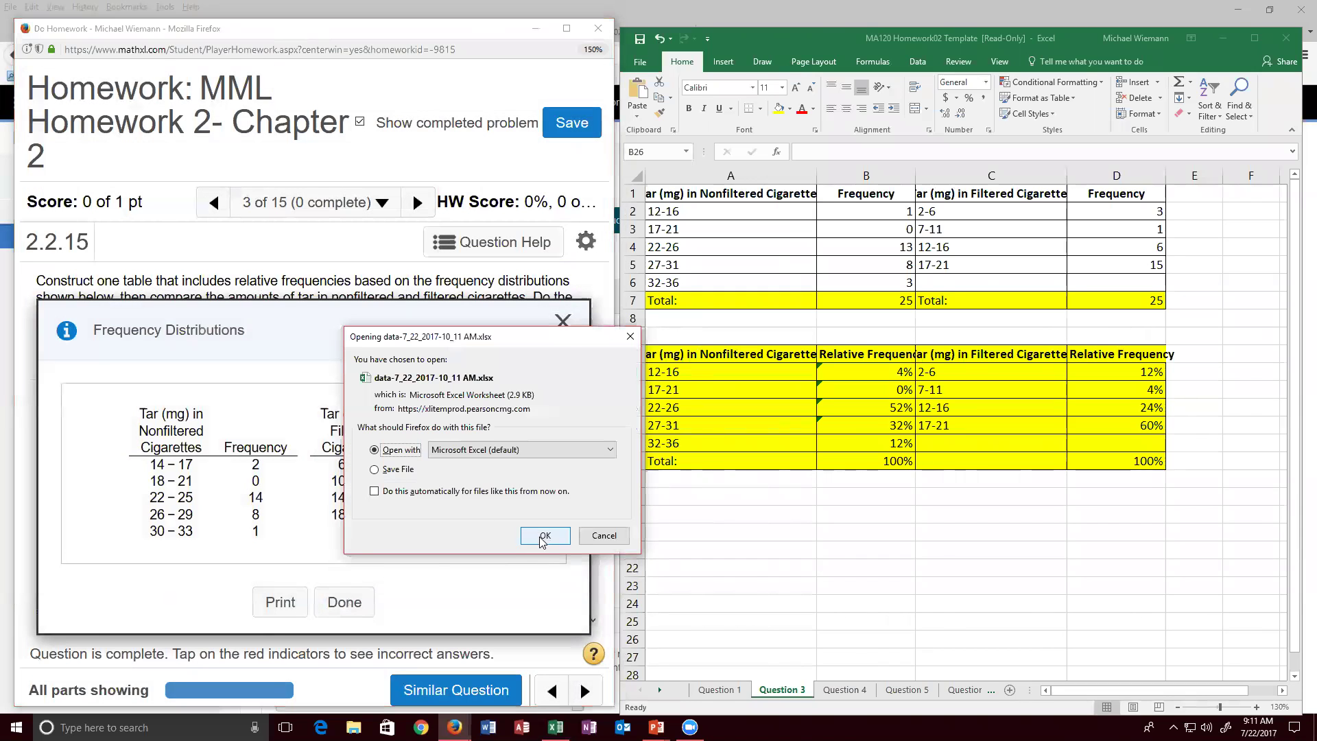
click(544, 535)
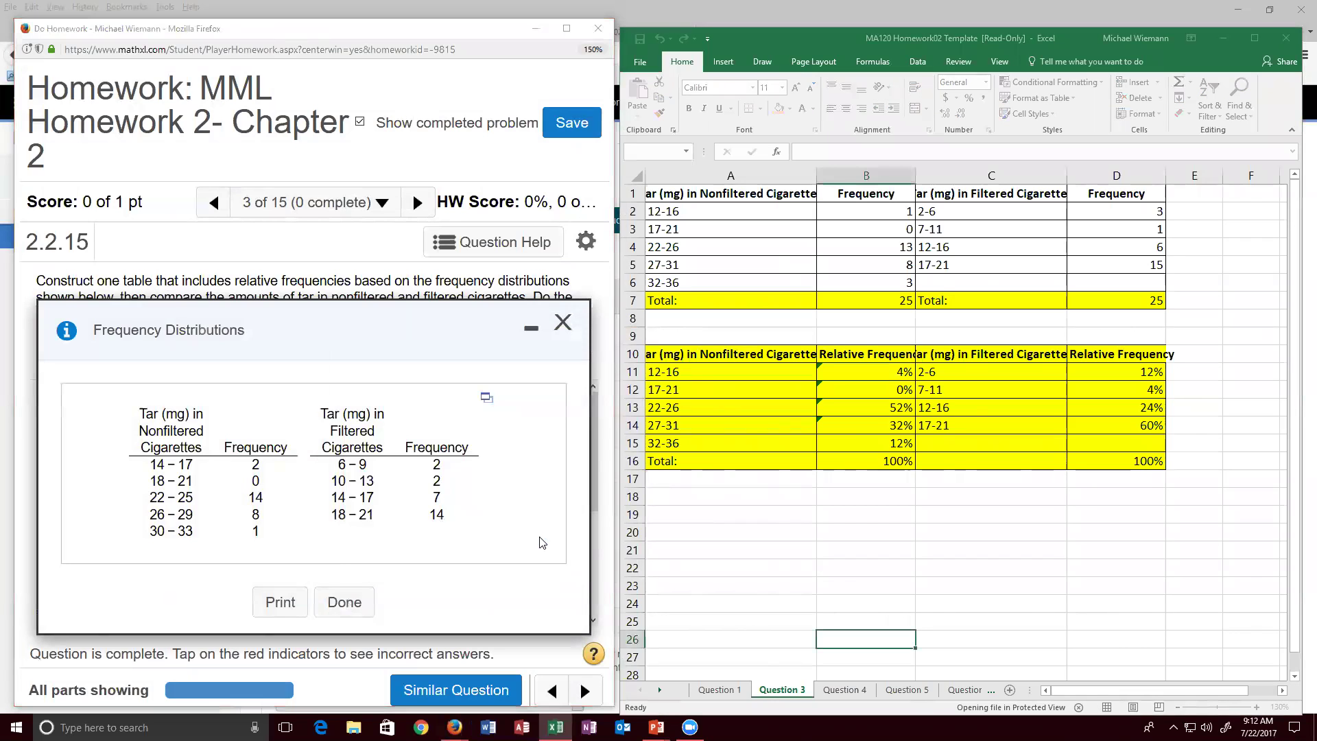
click(554, 78)
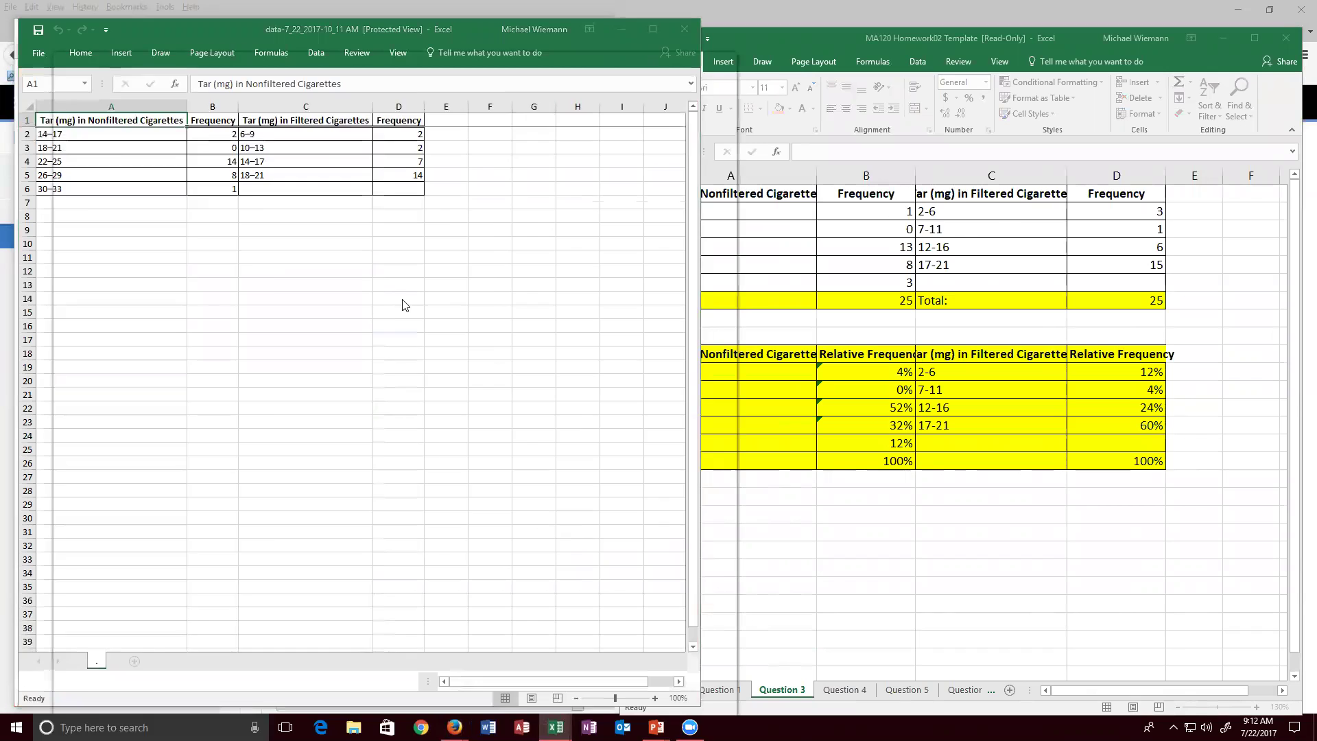
Step: Copy the nonfiltered and filtered cigarette frequency table A1:D6 from the data workbook and close that workbook
drag(168, 212, 444, 285)
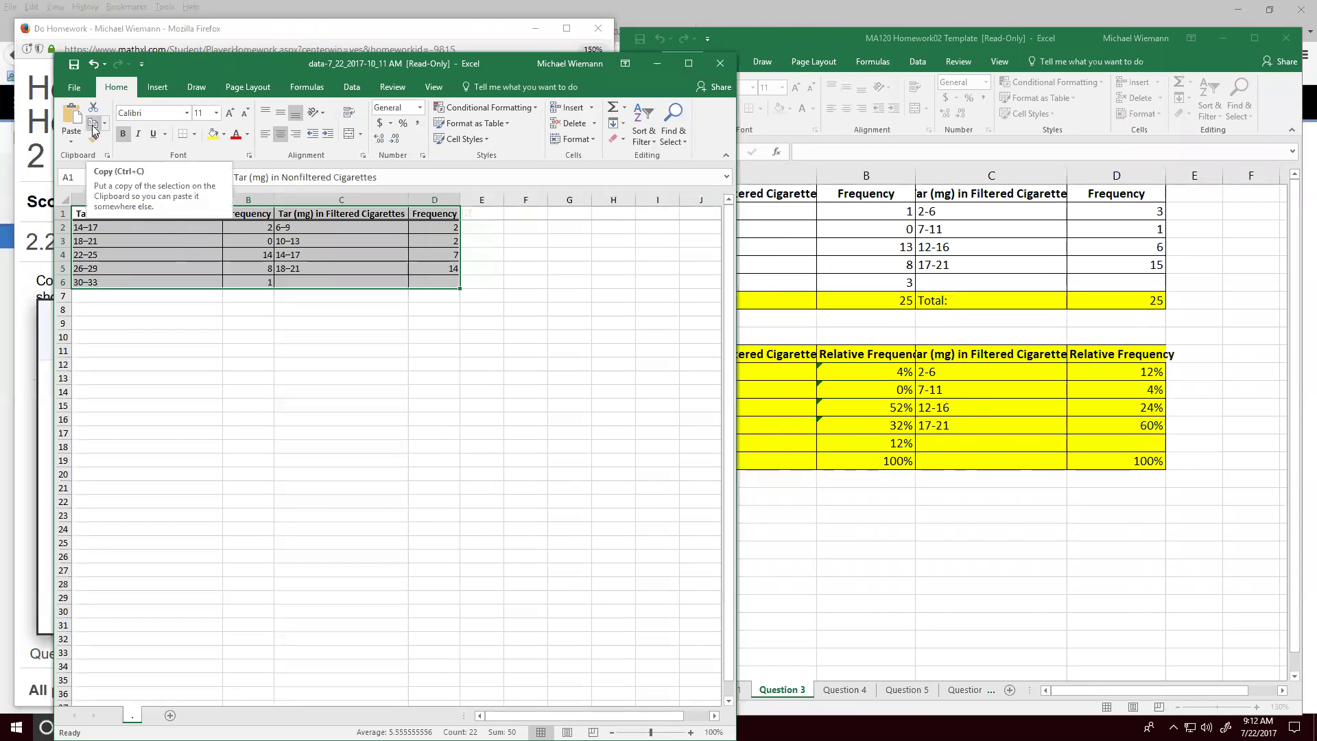
key(ctrl+c)
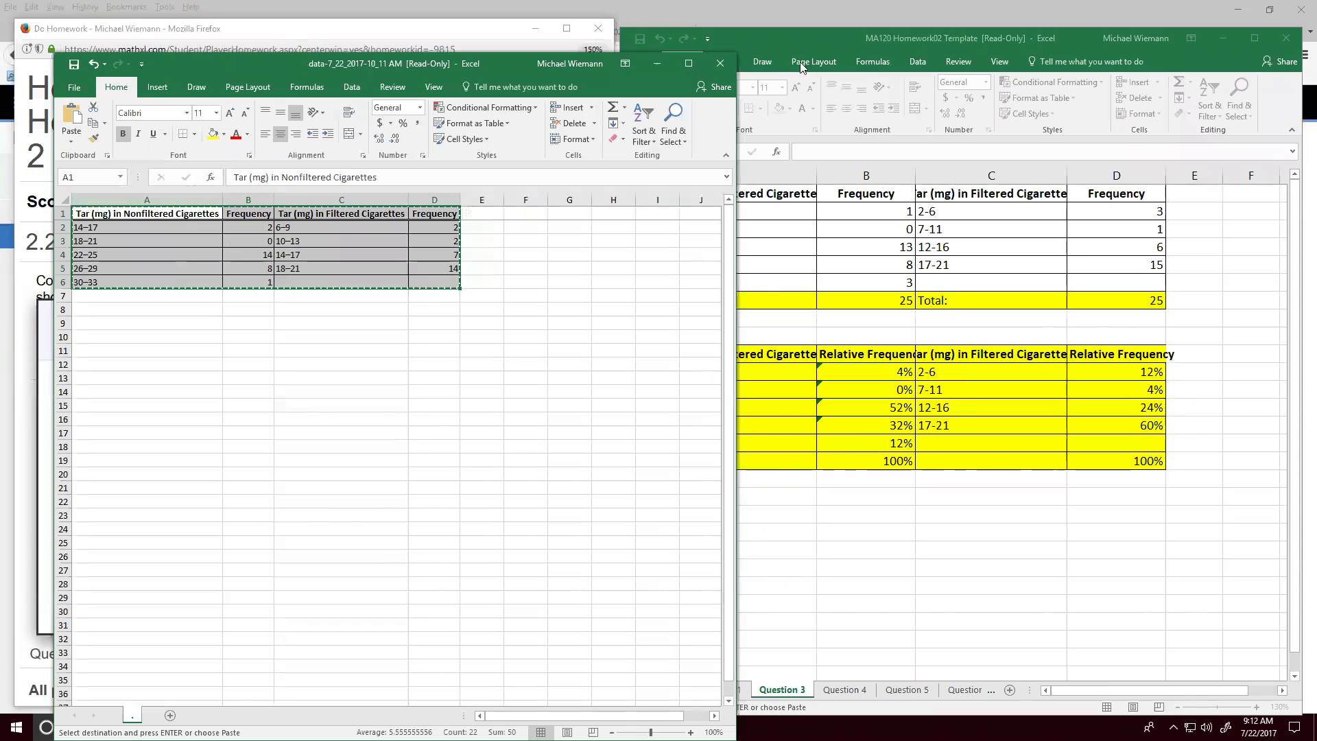
click(720, 63)
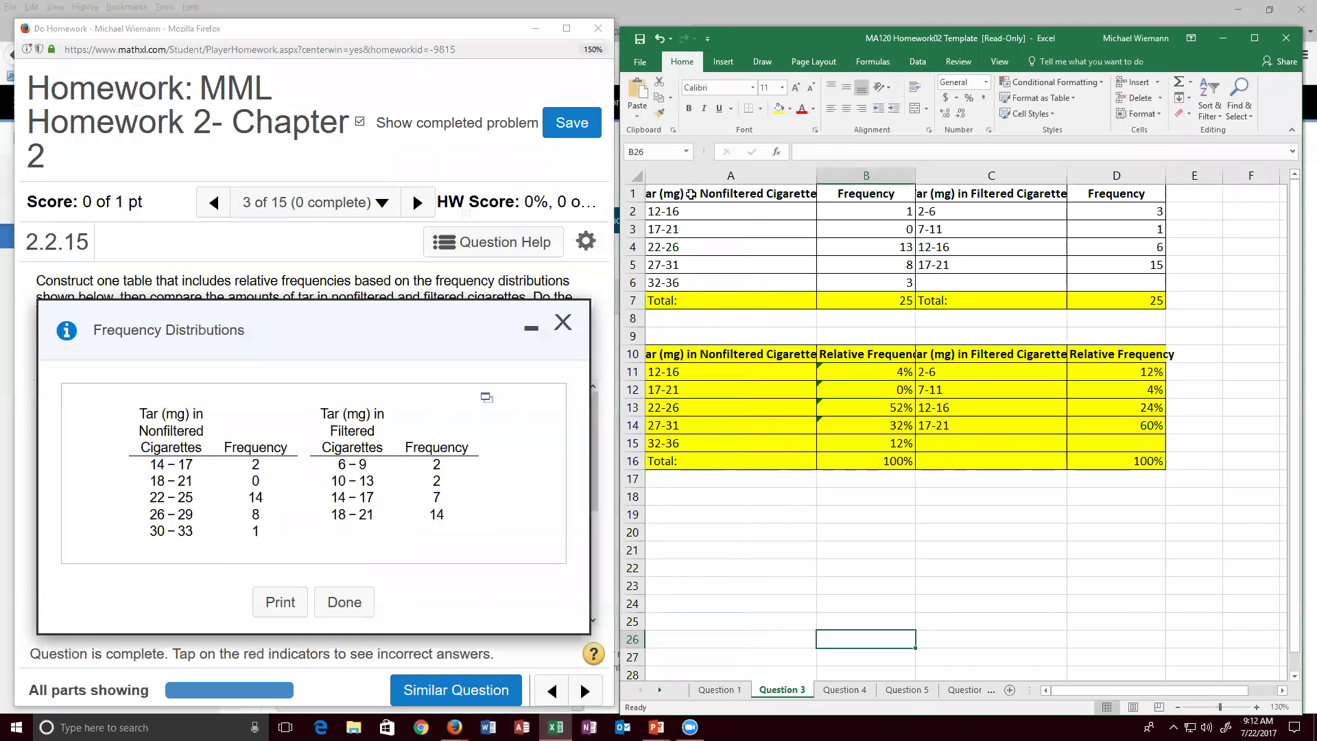
Step: Paste the copied table at A1 of the template's Question 3 sheet and close the Frequency Distributions pop-up
click(691, 194)
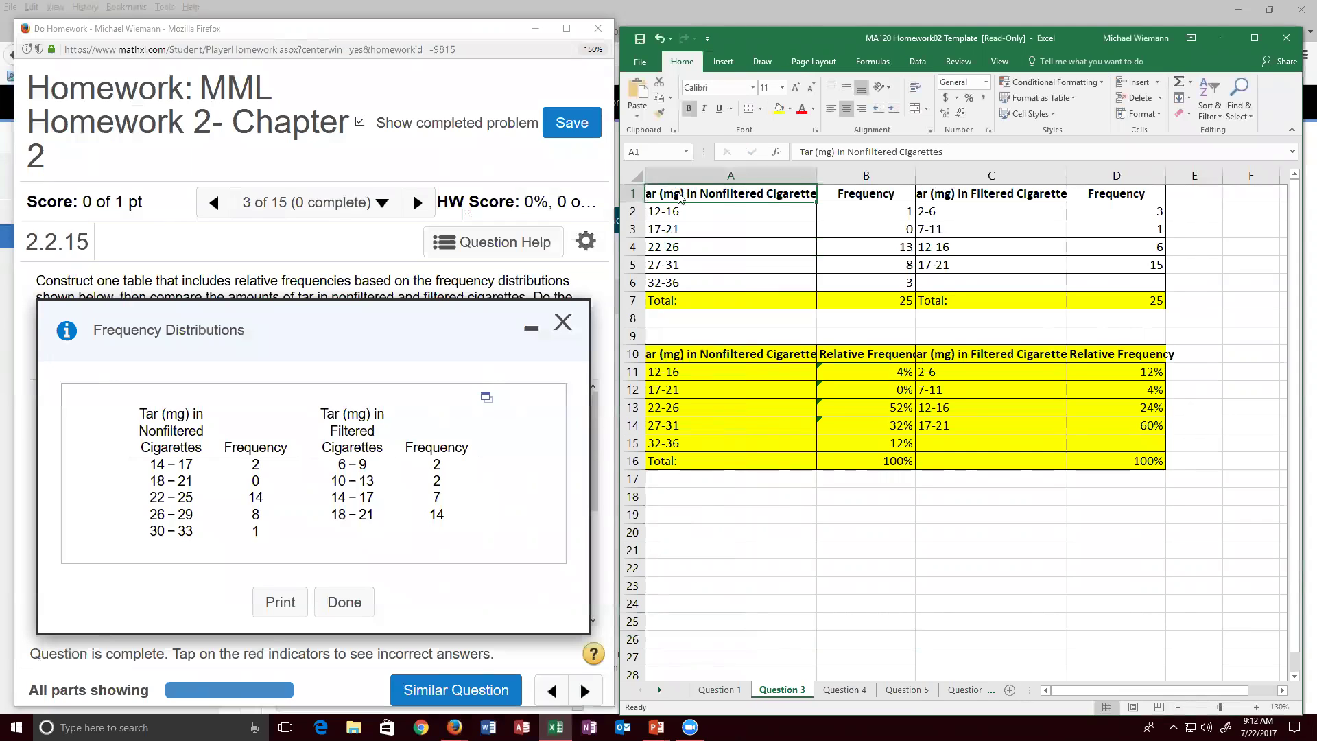
key(ctrl+v)
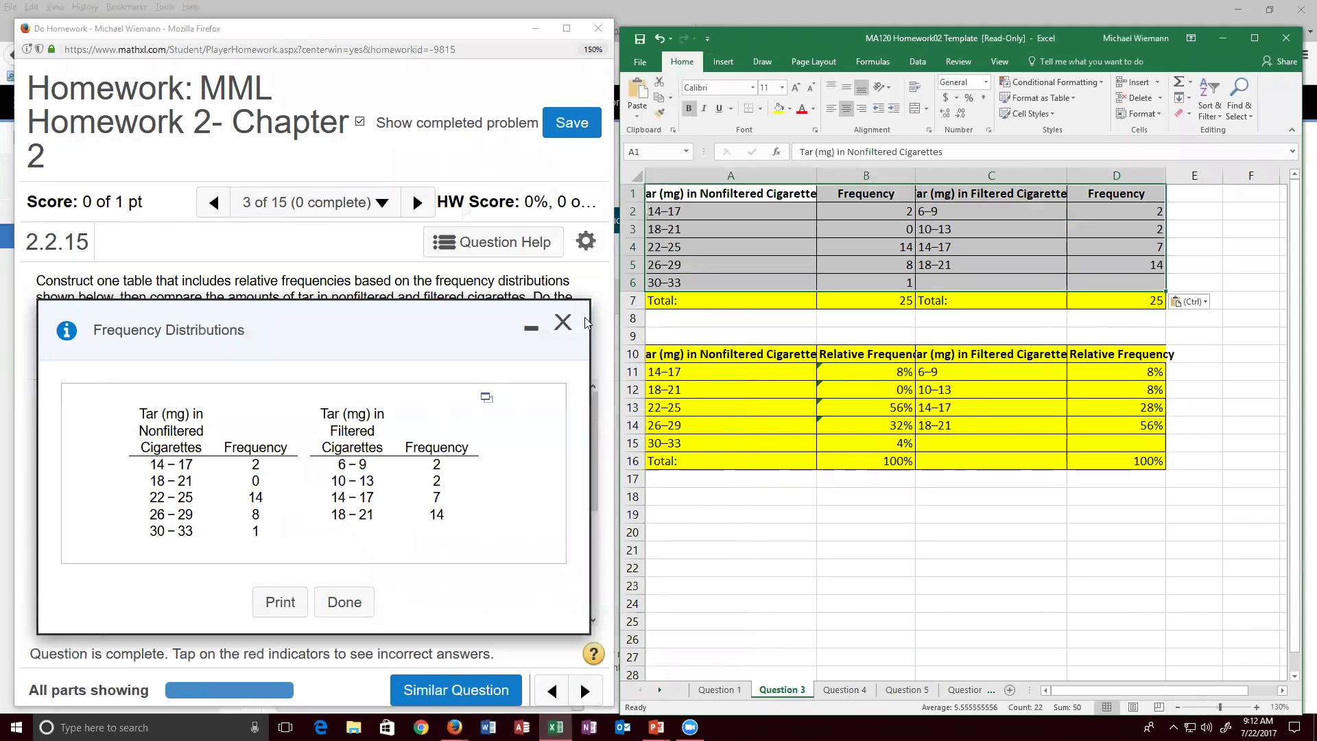
click(564, 322)
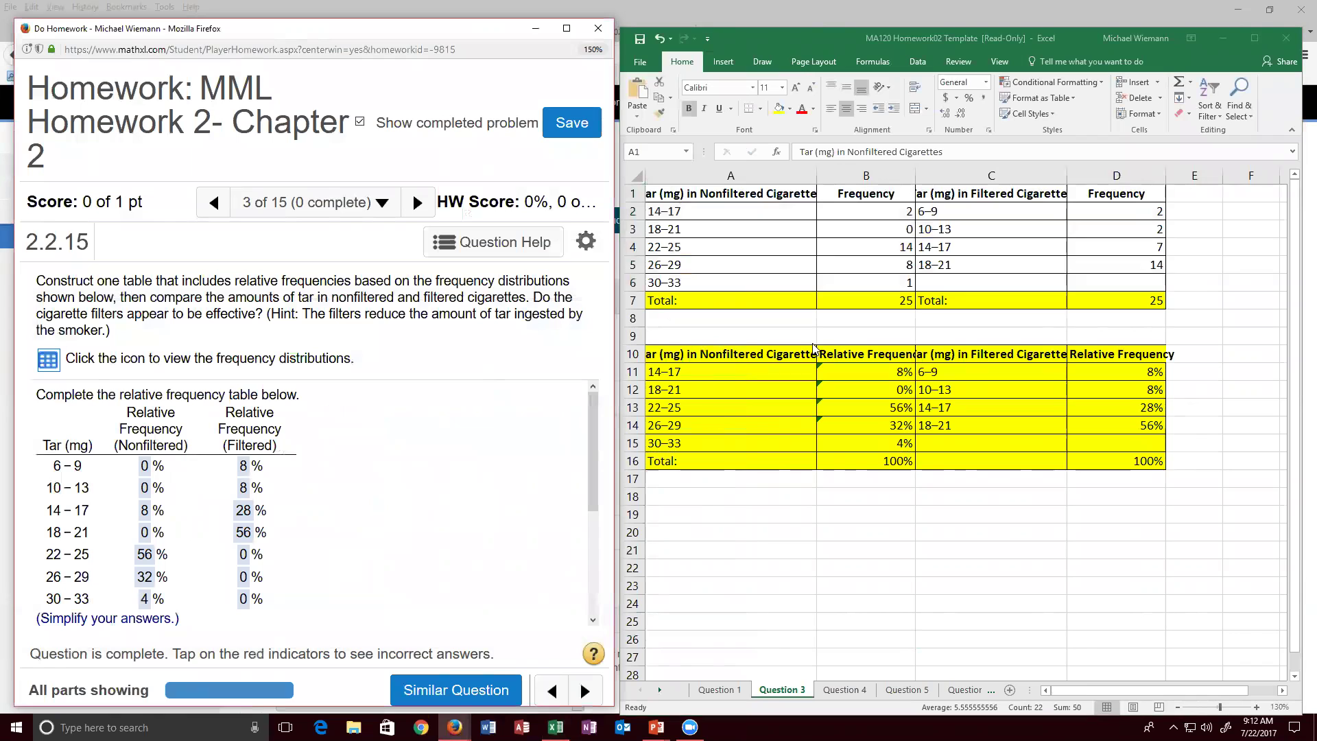
Step: Widen column A to fit its heading and check the nonfiltered relative frequencies in B11:B15 against question 2.2.15's table
click(817, 173)
mouse_move(817, 172)
mouse_down()
mouse_move(848, 180)
mouse_move(834, 185)
mouse_up()
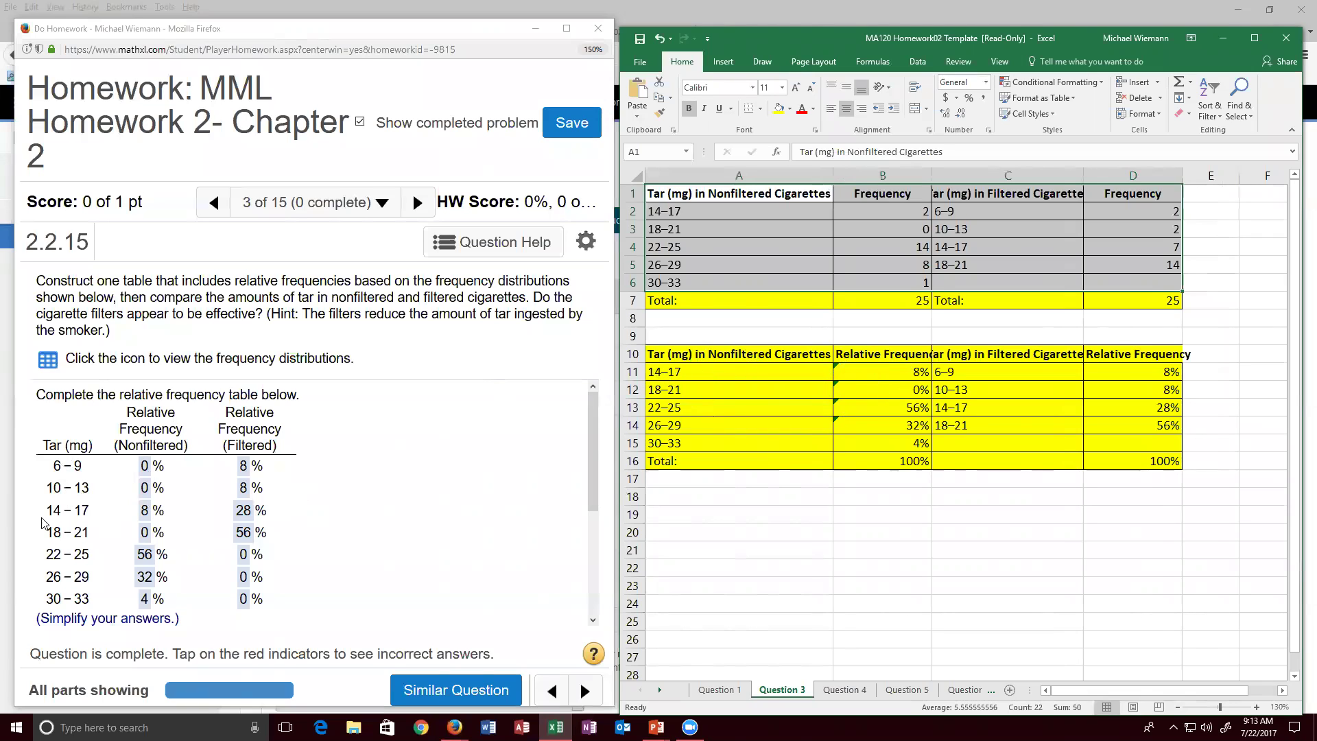
click(909, 374)
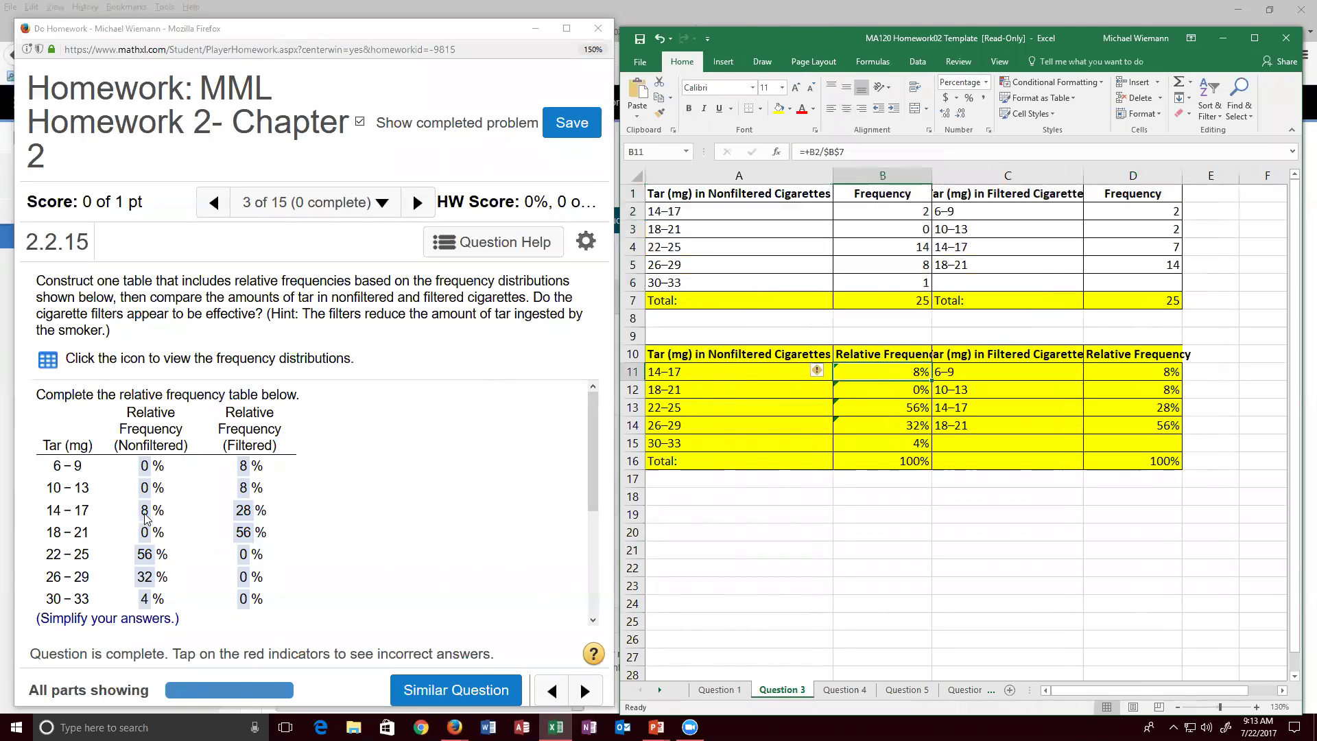
click(719, 385)
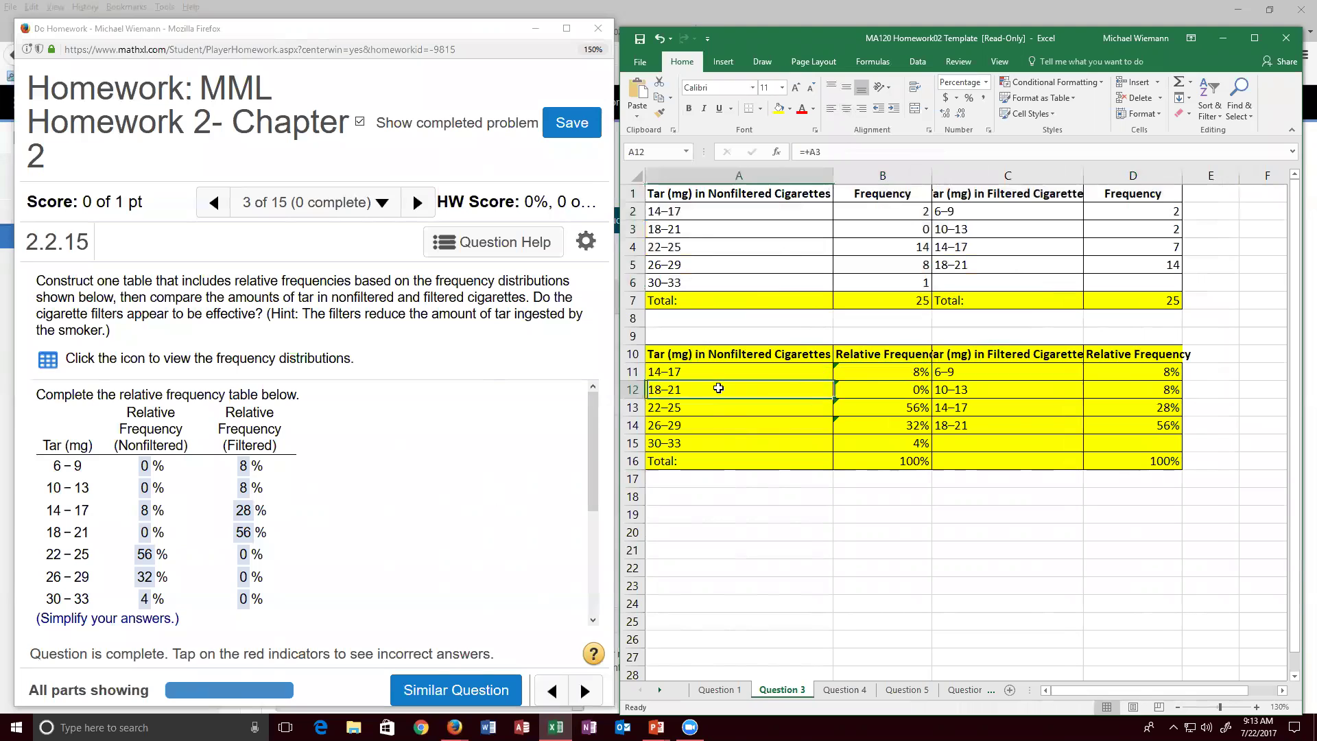
click(890, 408)
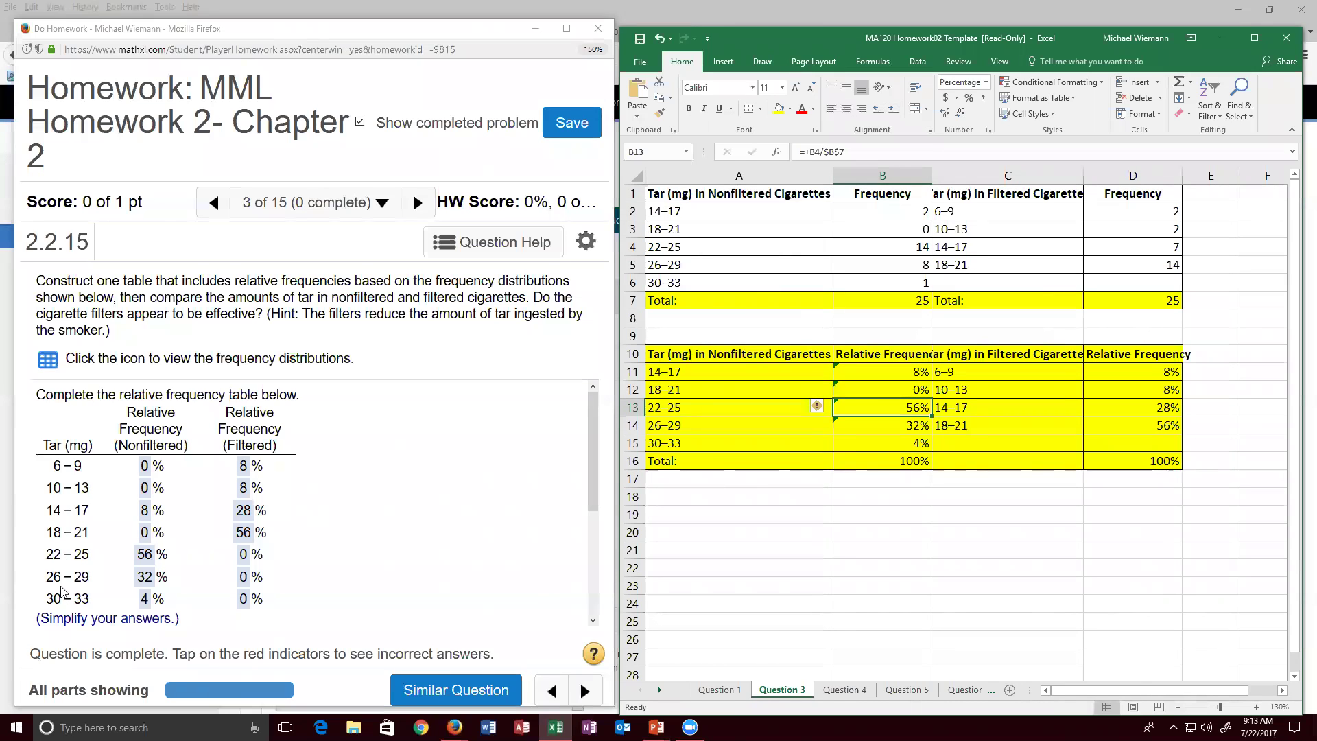
click(900, 425)
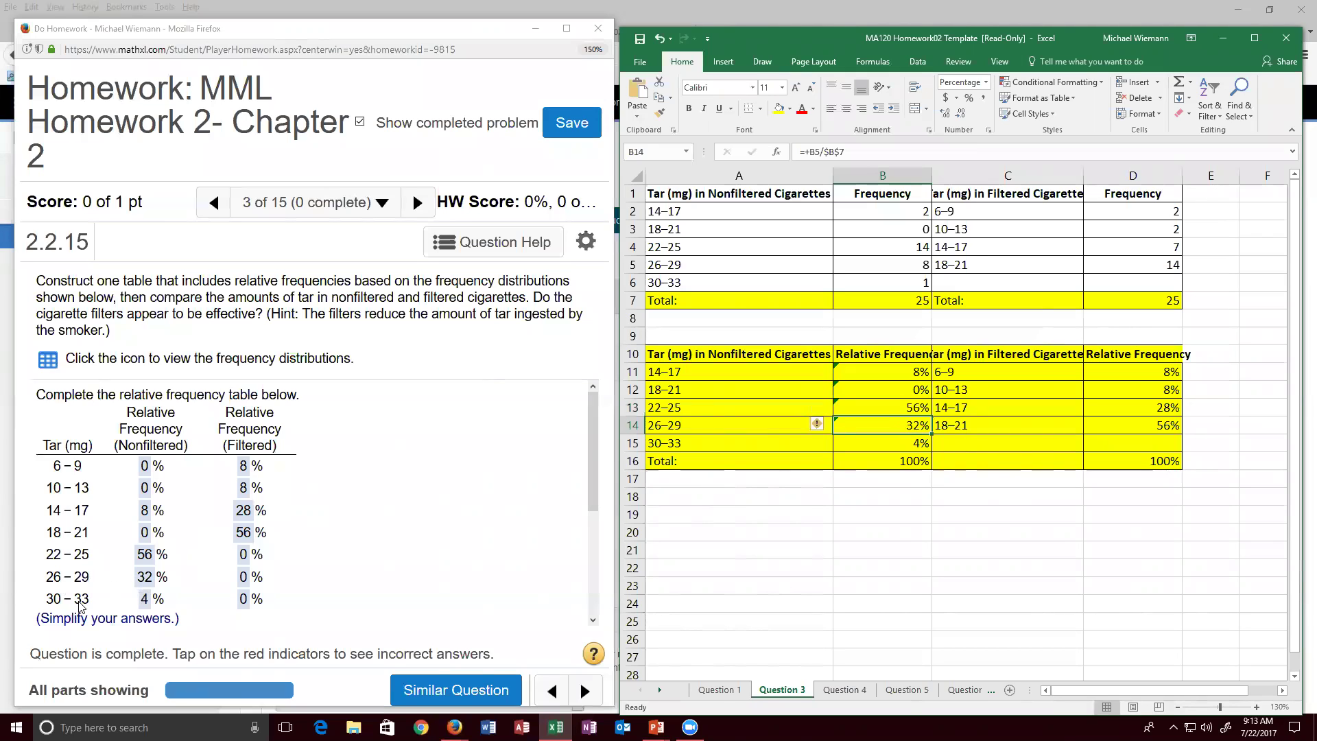
click(910, 444)
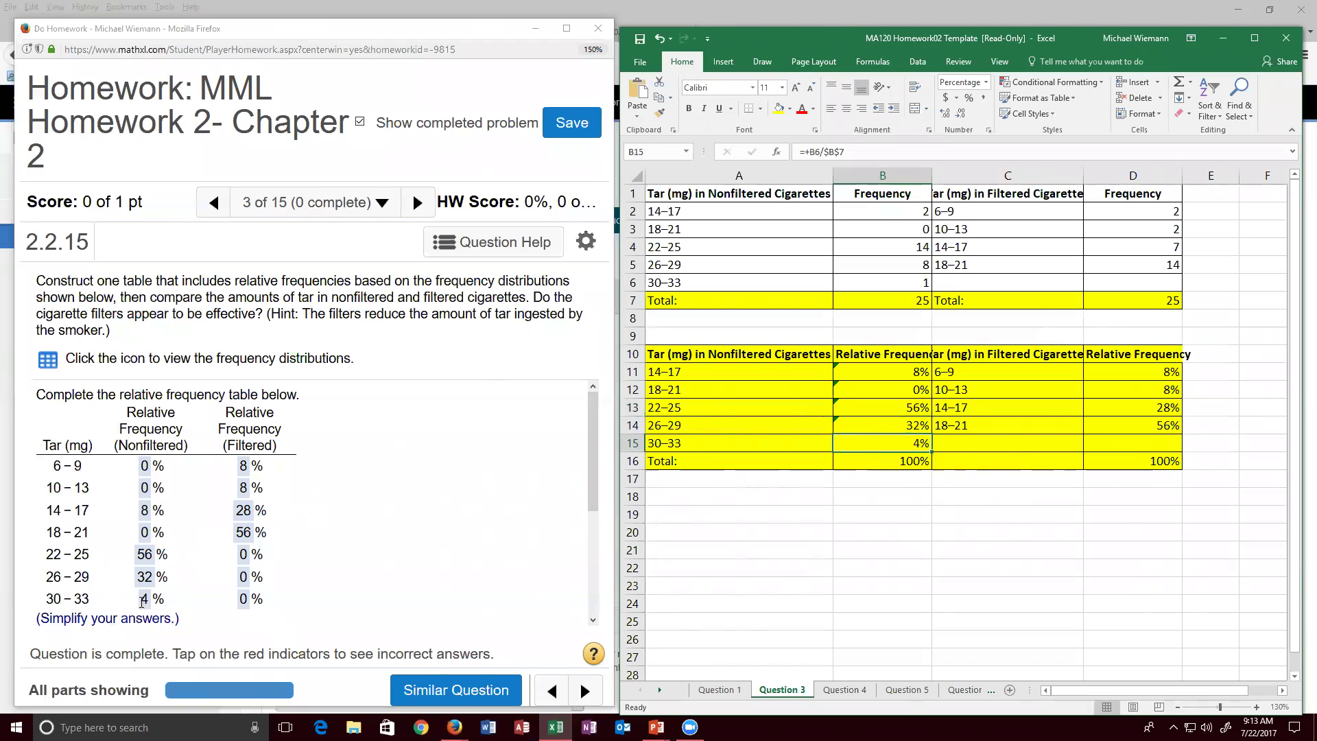
Step: Widen column C to fit its heading and review the filtered relative frequencies alongside the rest of question 2.2.15
drag(1082, 174, 1106, 174)
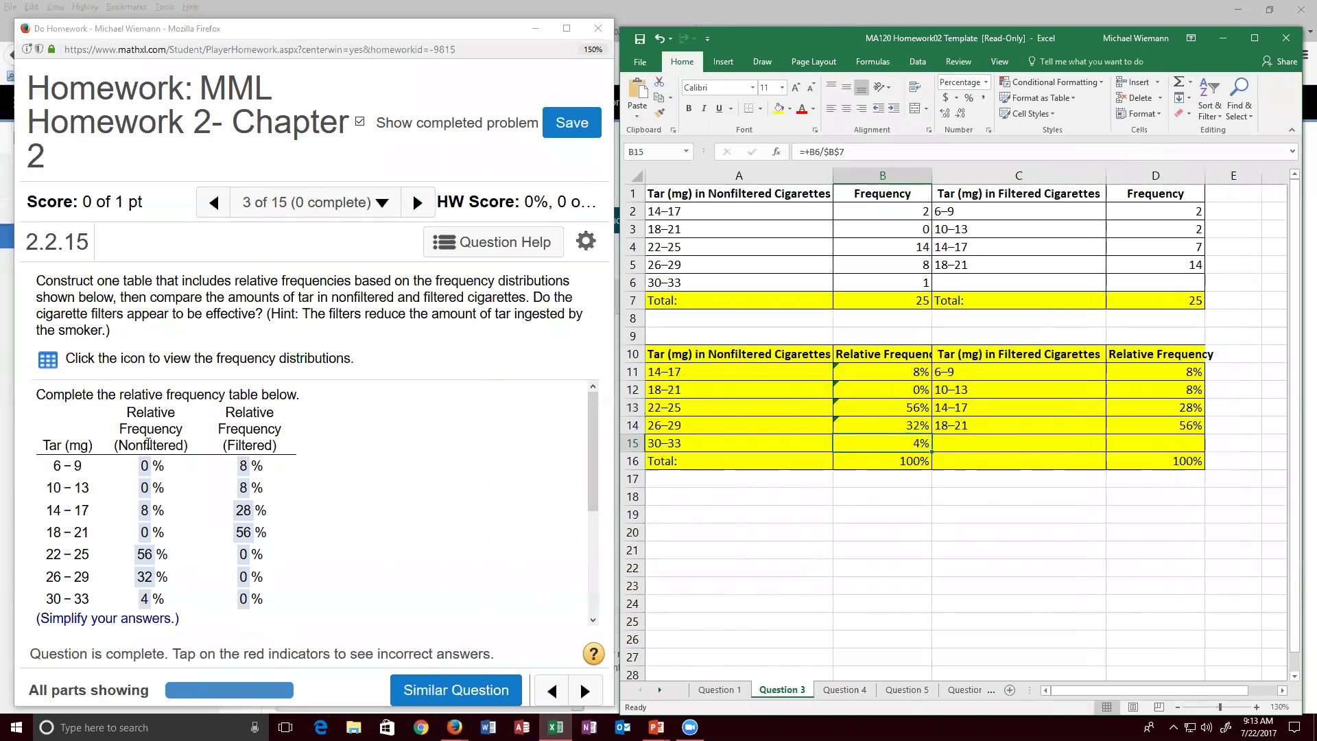
click(1163, 371)
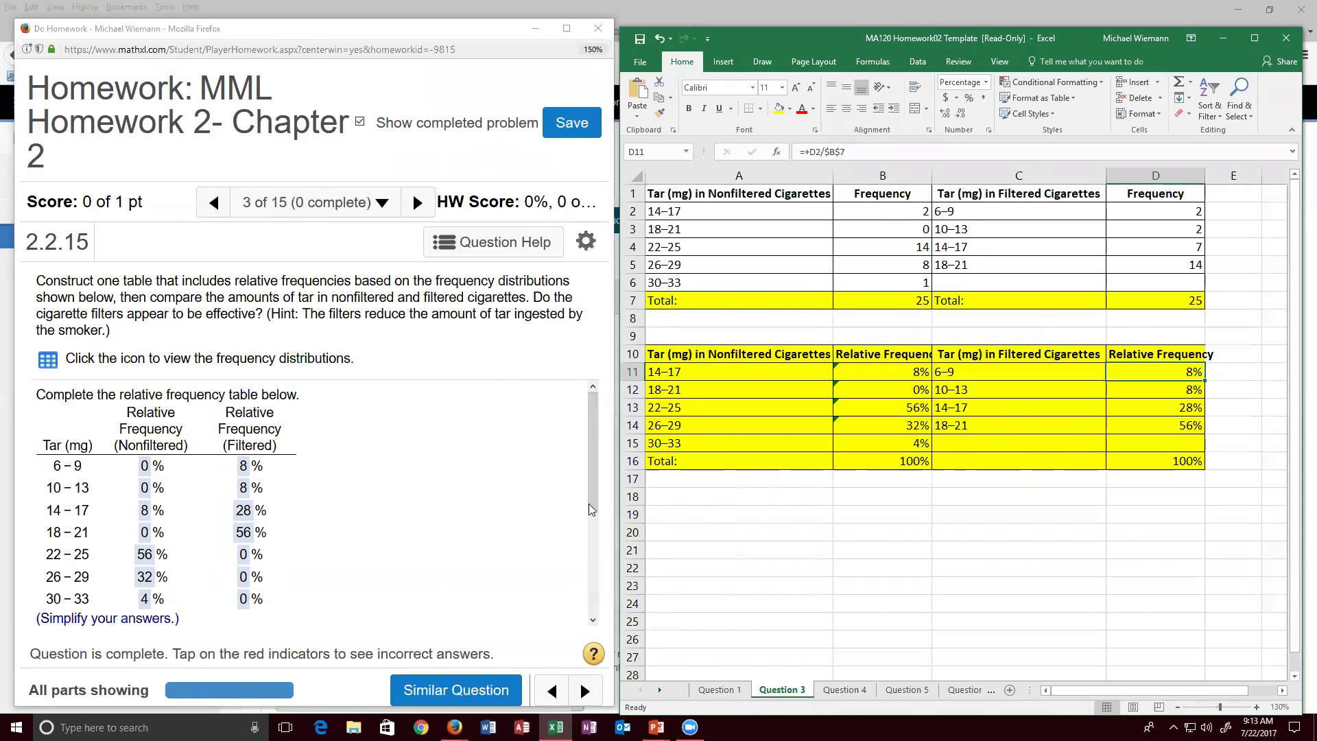
drag(590, 494, 564, 604)
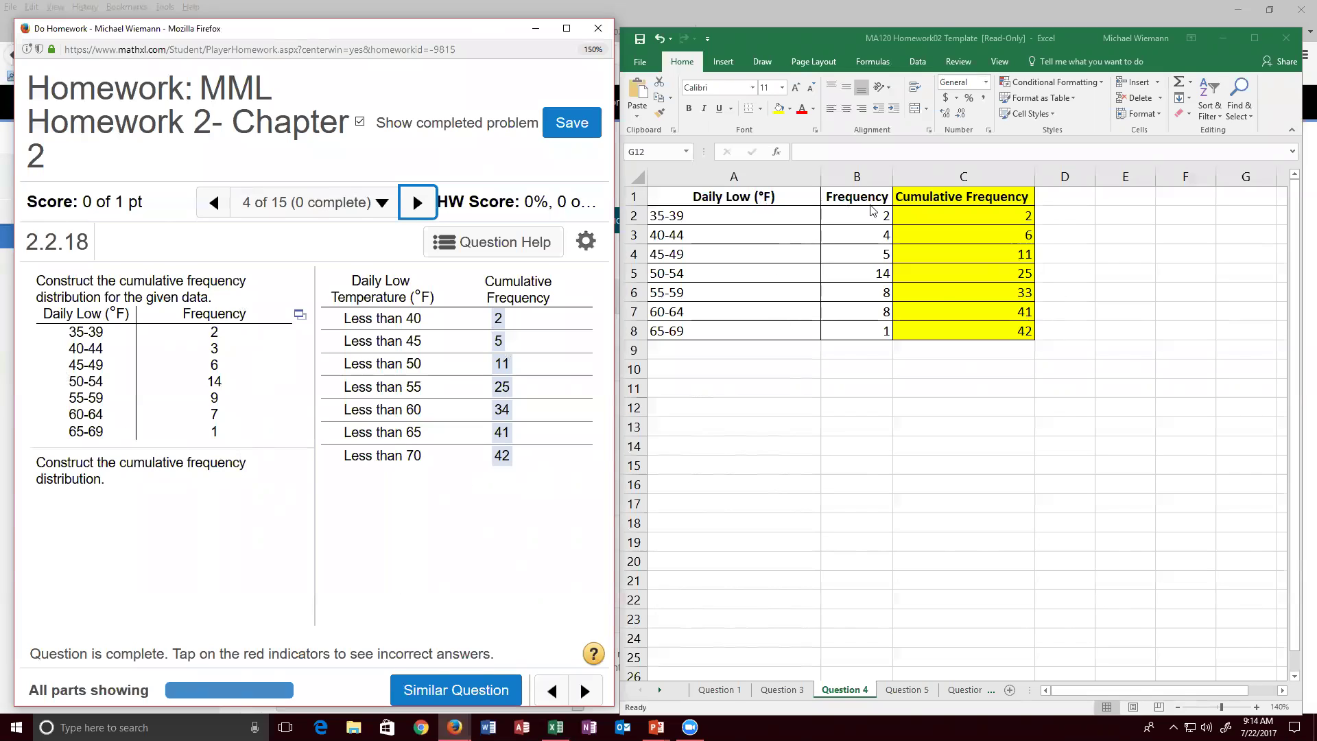
Step: Open question 2.2.18's daily low frequency table in Excel and enable editing of the data workbook
click(300, 315)
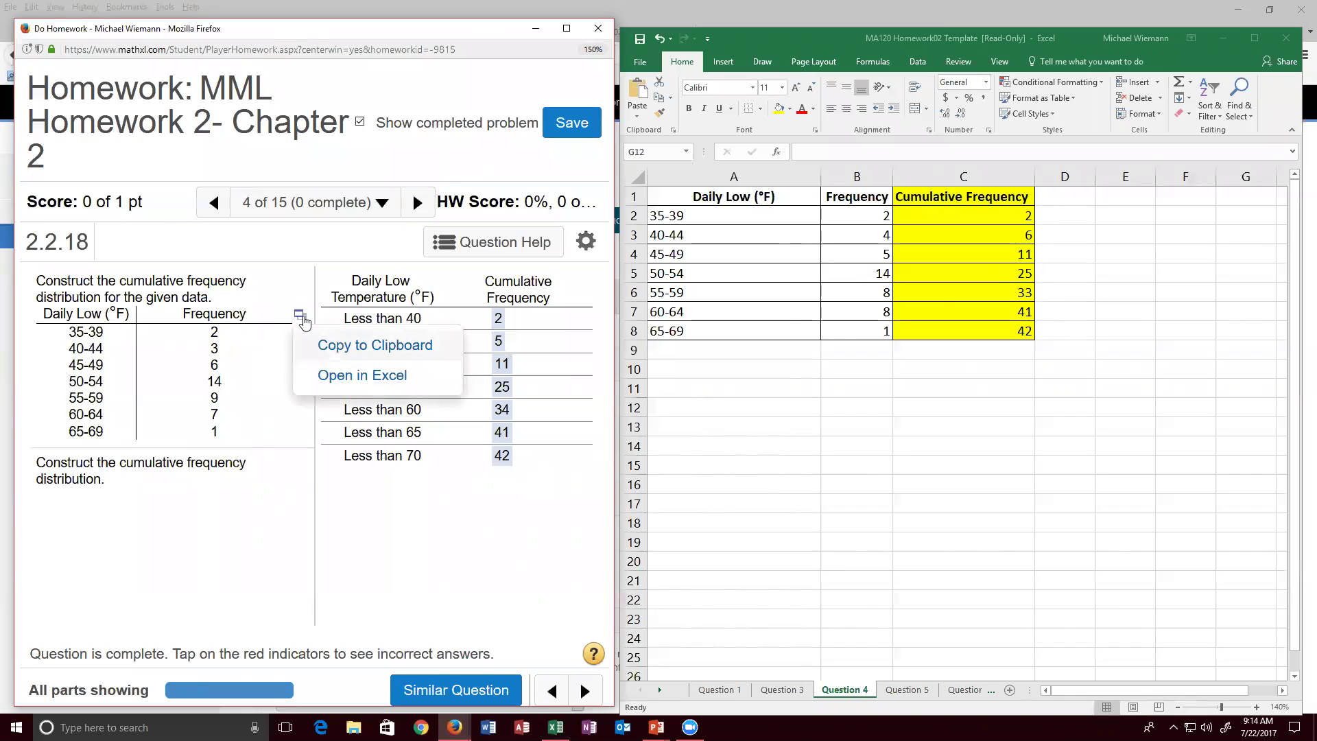
click(334, 374)
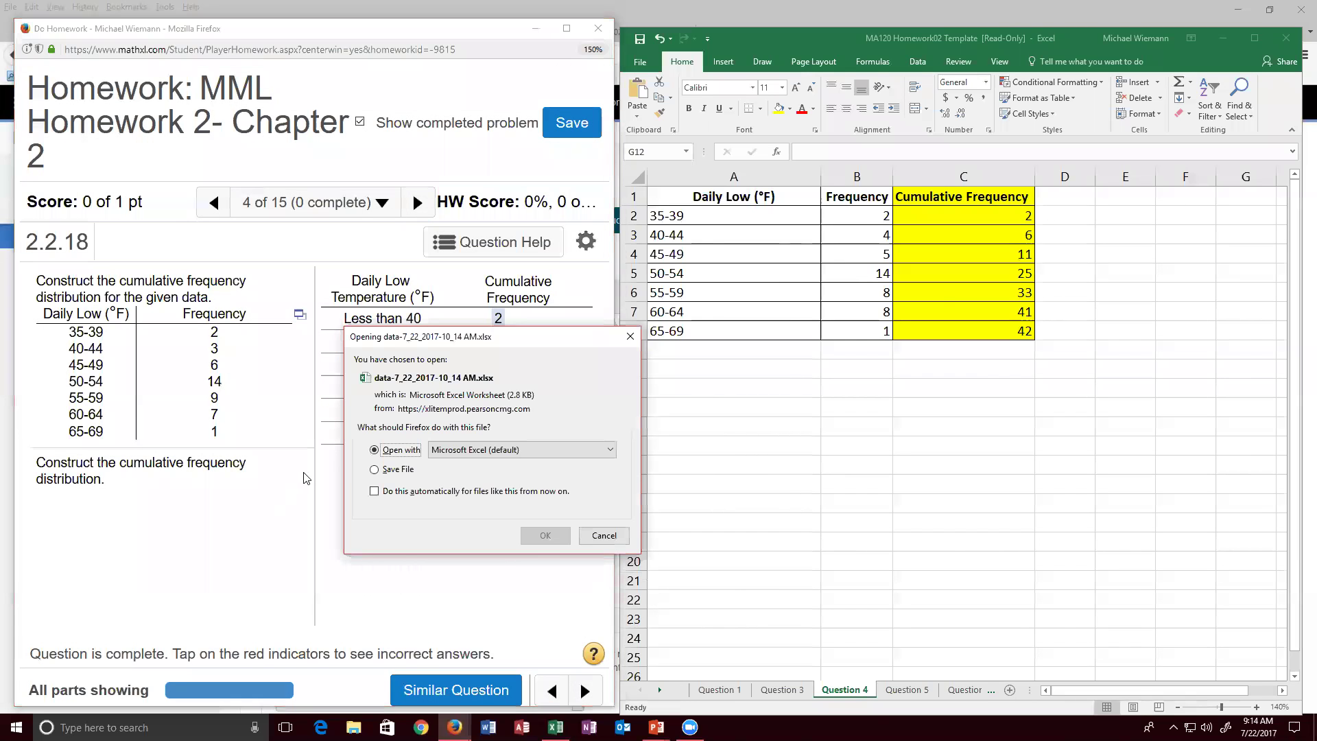
click(536, 537)
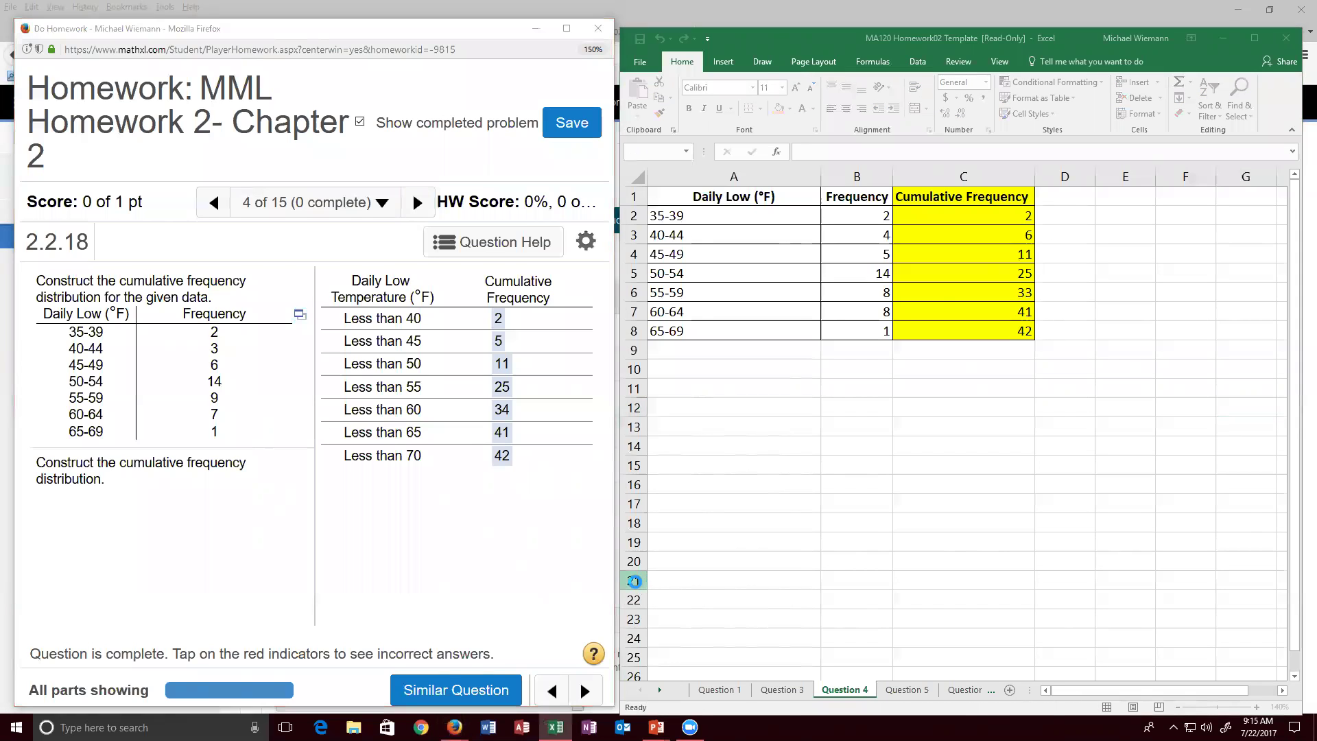
click(675, 111)
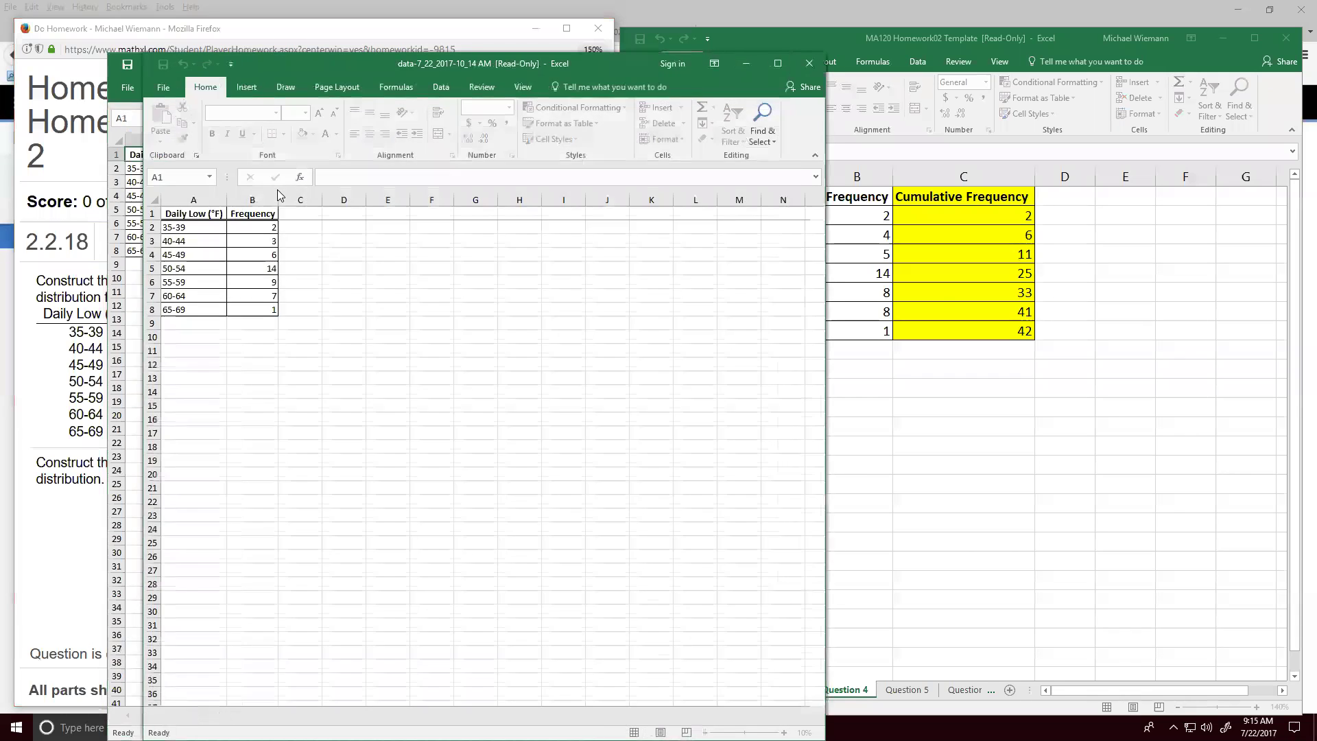
Step: Copy the daily low frequency table A1:B8 from the data workbook to A1 of the Question 4 sheet, closing the data workbook
drag(184, 213, 240, 304)
key(ctrl+c)
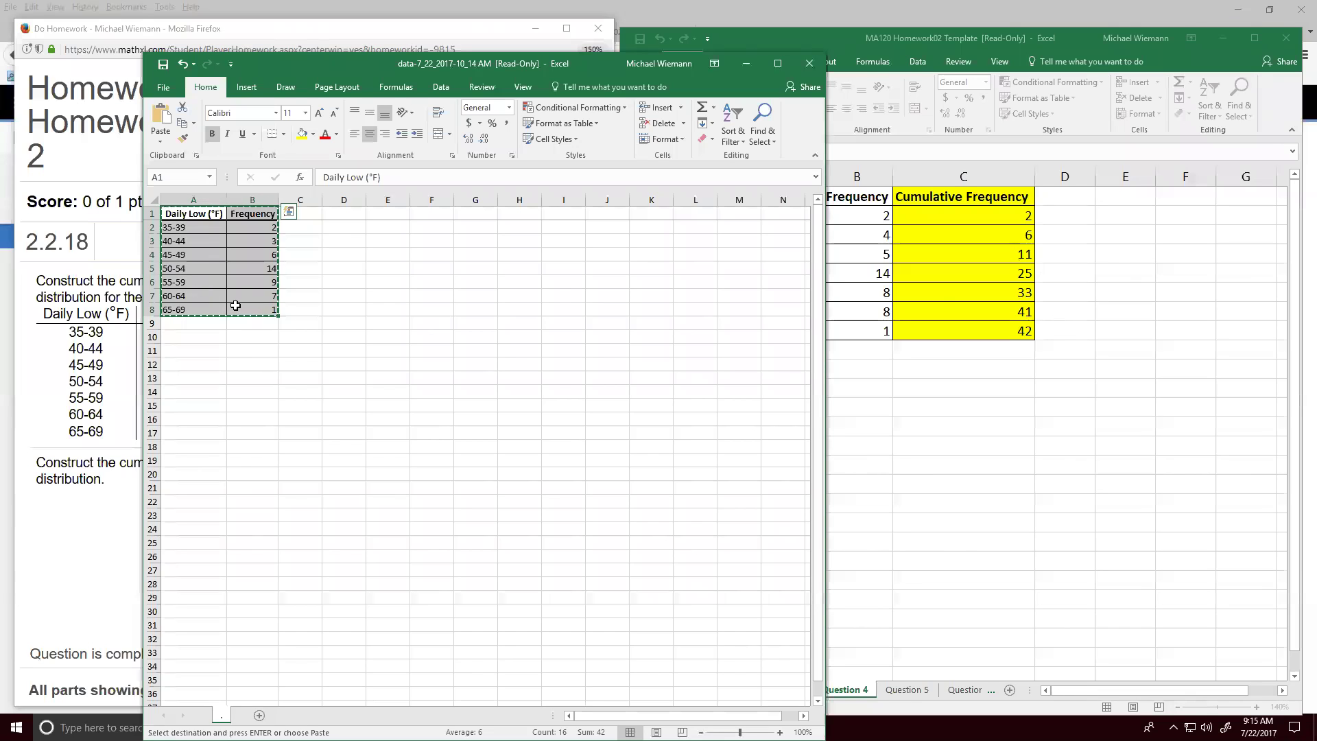
click(799, 63)
click(707, 195)
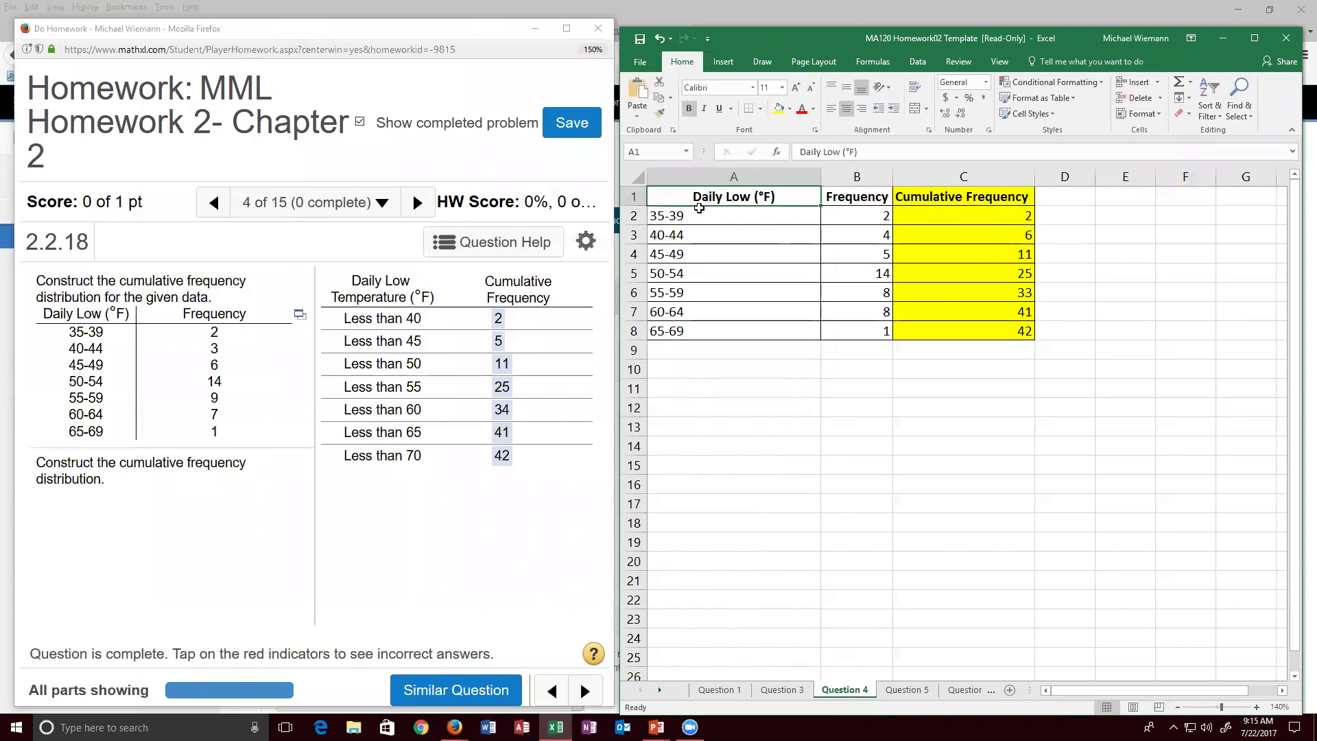
key(ctrl+v)
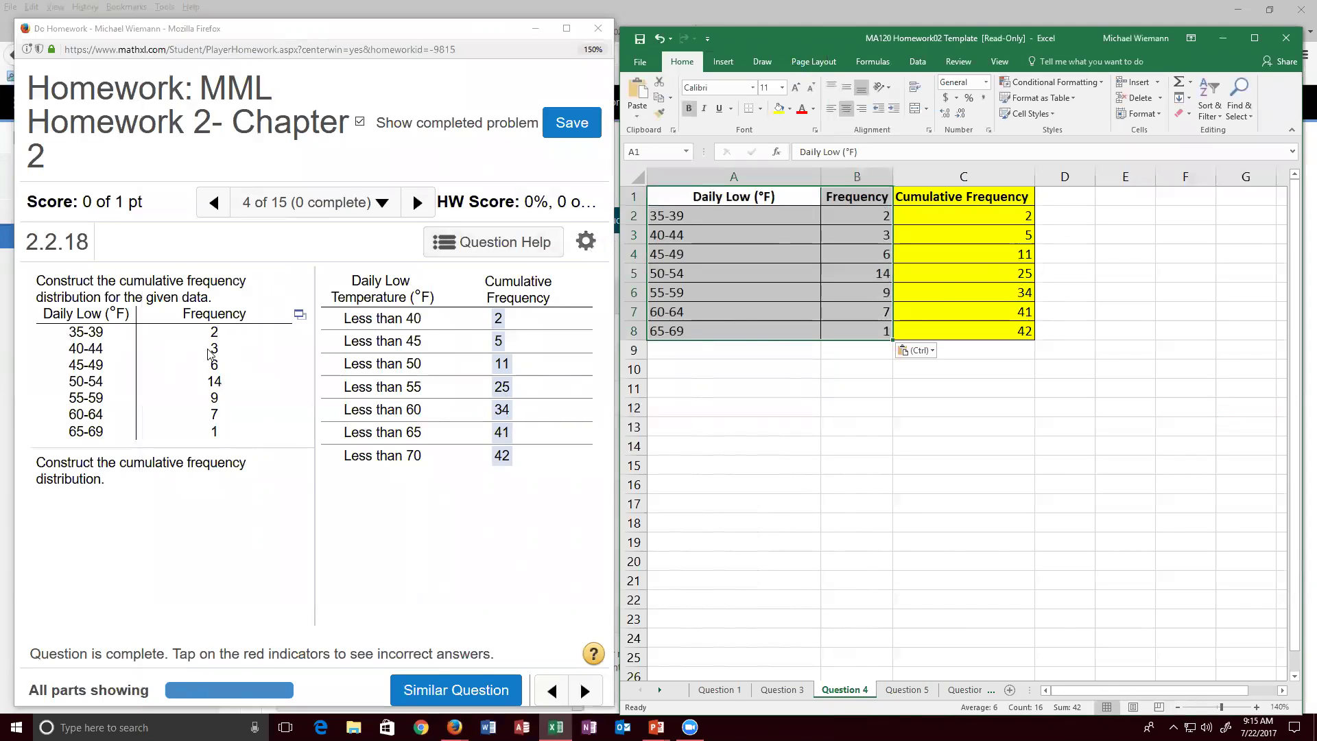
Step: Examine how the cumulative frequency formulas in C2:C5 add each class frequency from column B to the preceding total
click(1024, 211)
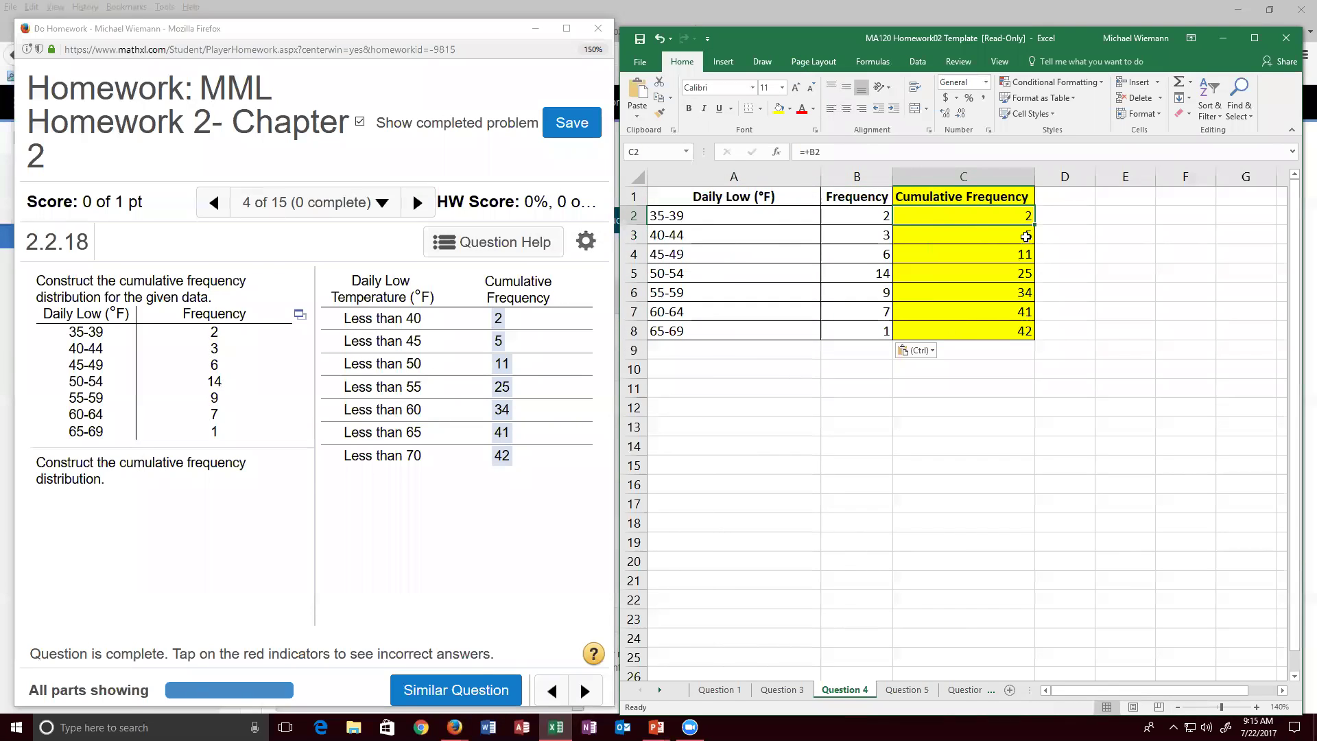
click(865, 225)
drag(865, 226, 867, 235)
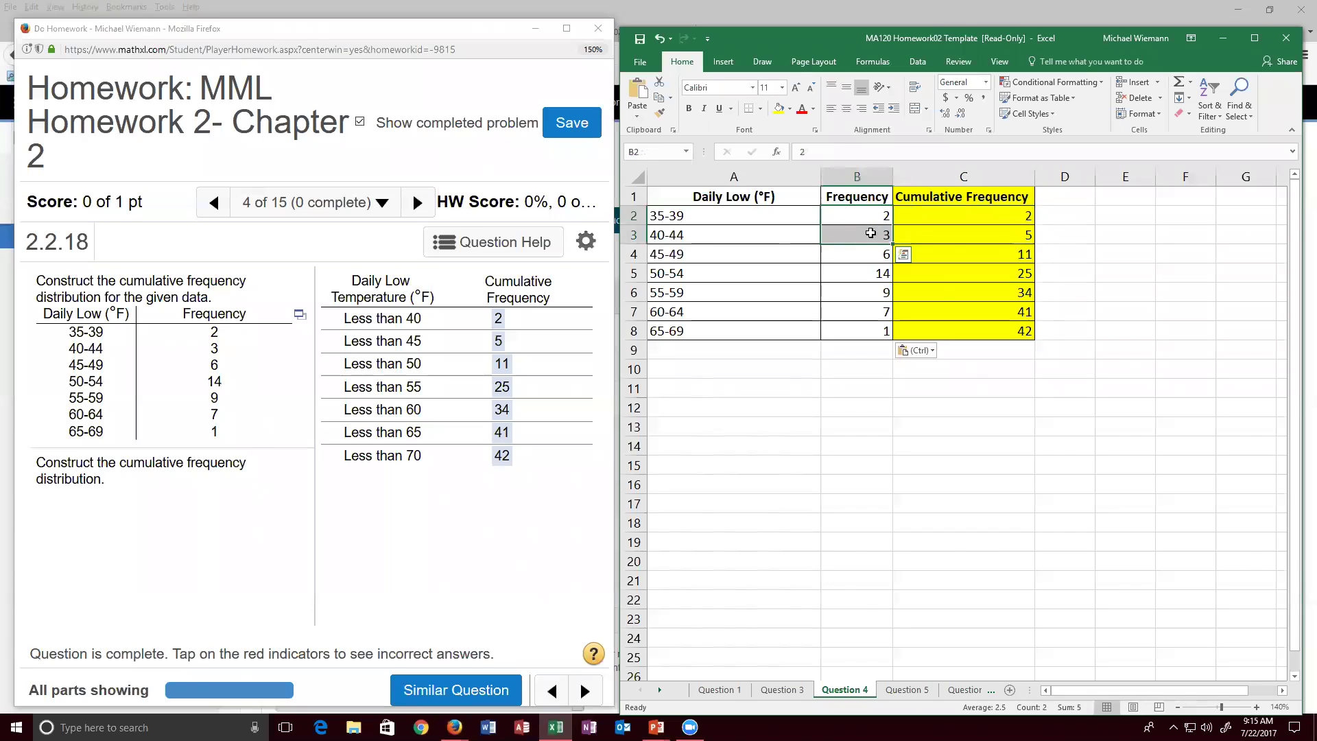
click(1007, 233)
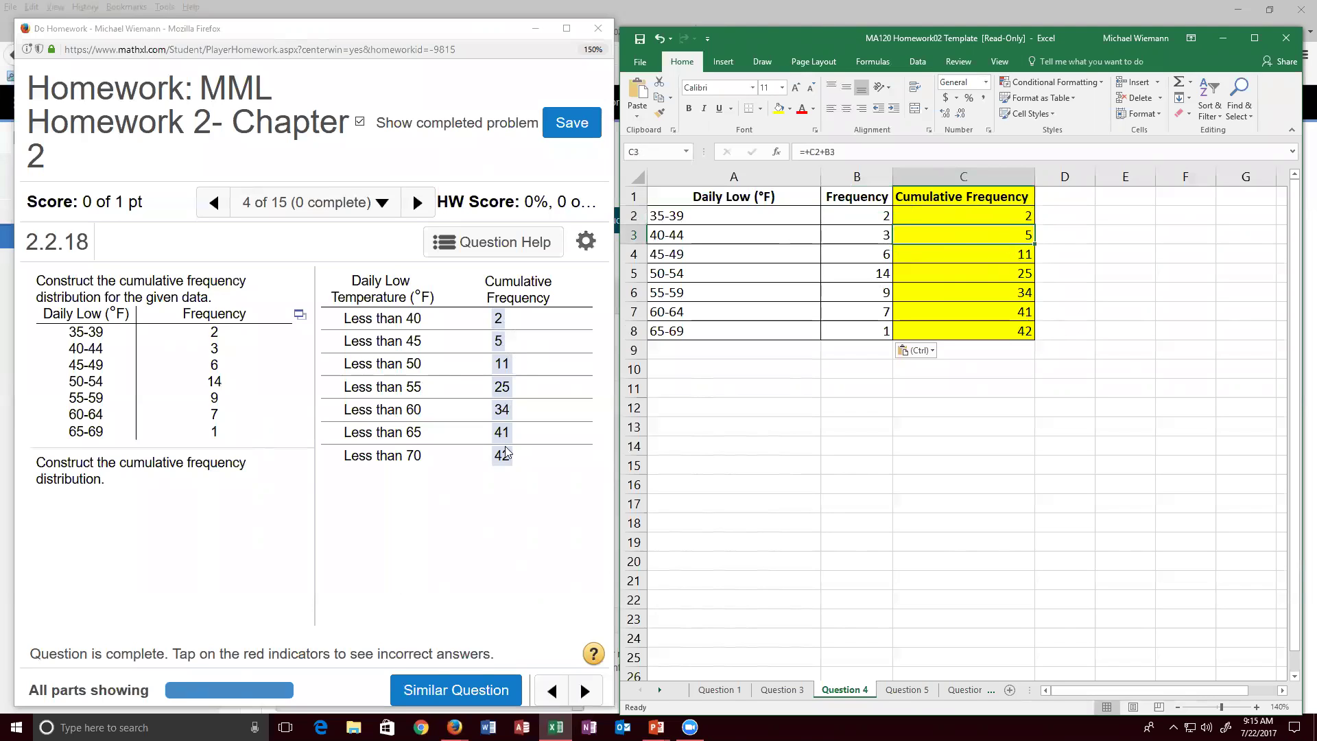
click(1023, 254)
click(1024, 234)
click(869, 252)
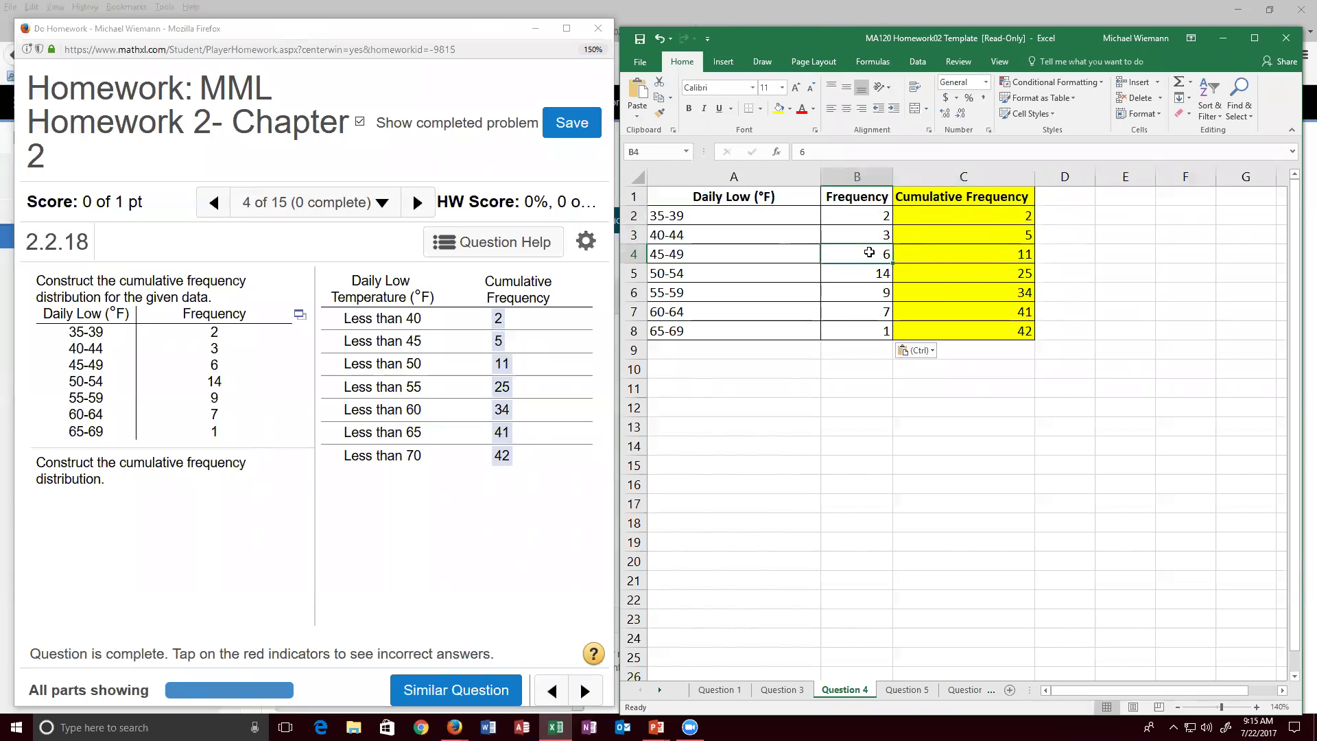
click(995, 257)
click(883, 272)
click(983, 277)
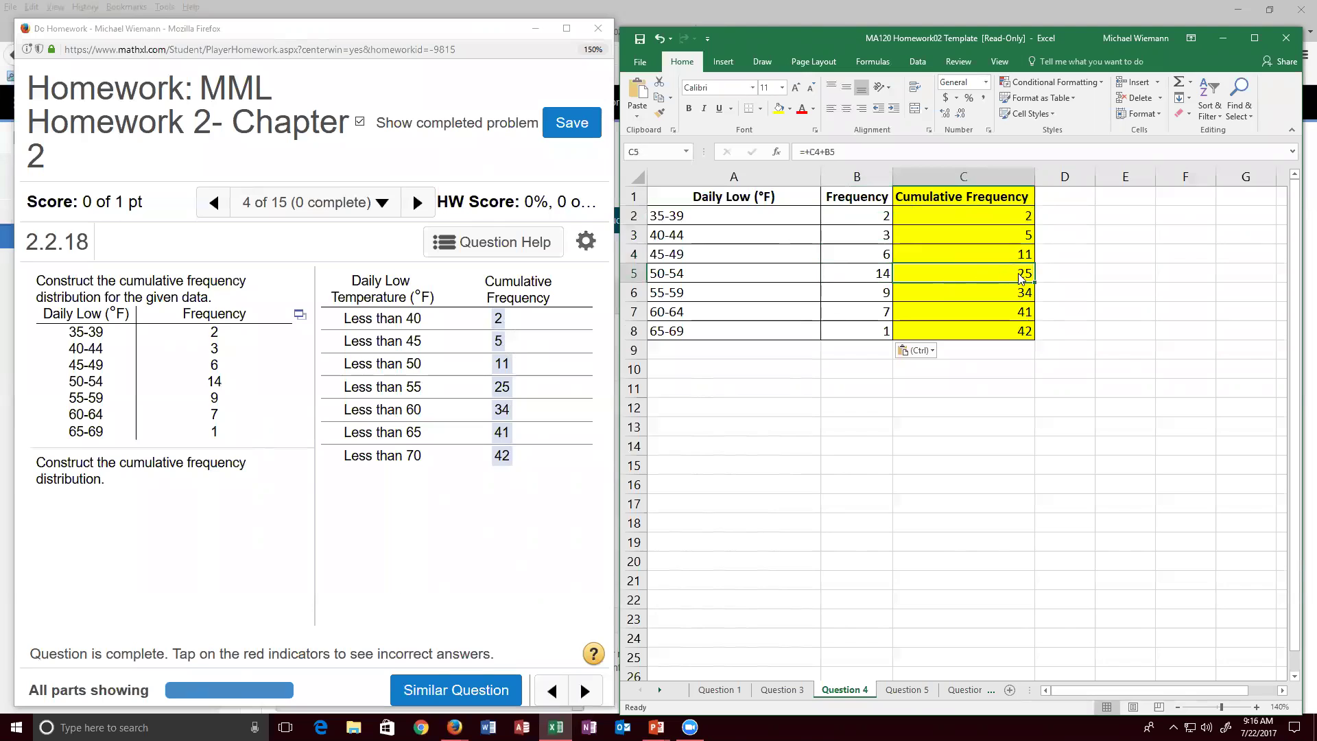
Step: Trace the remaining cumulative frequency formulas in C6:C8 and highlight C2:C8 as the answers for question 2.2.18
click(884, 290)
click(996, 292)
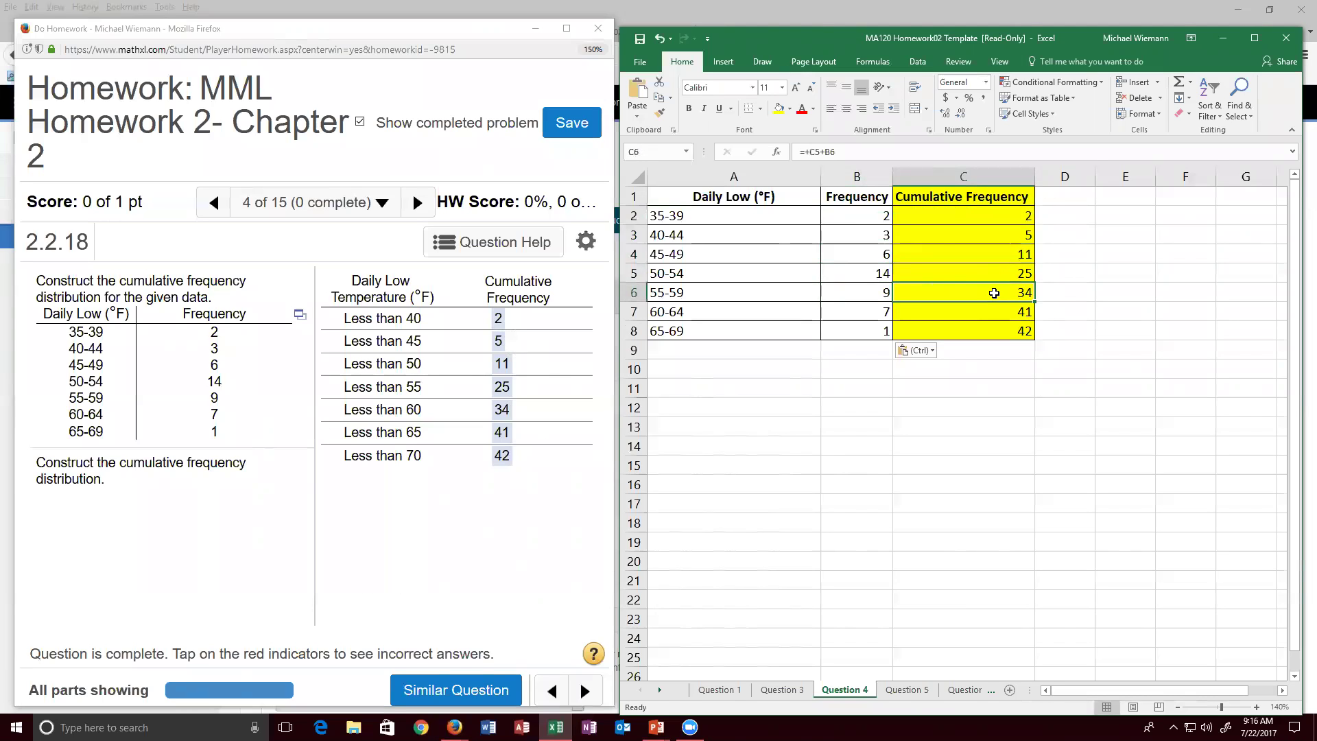
click(883, 309)
click(994, 320)
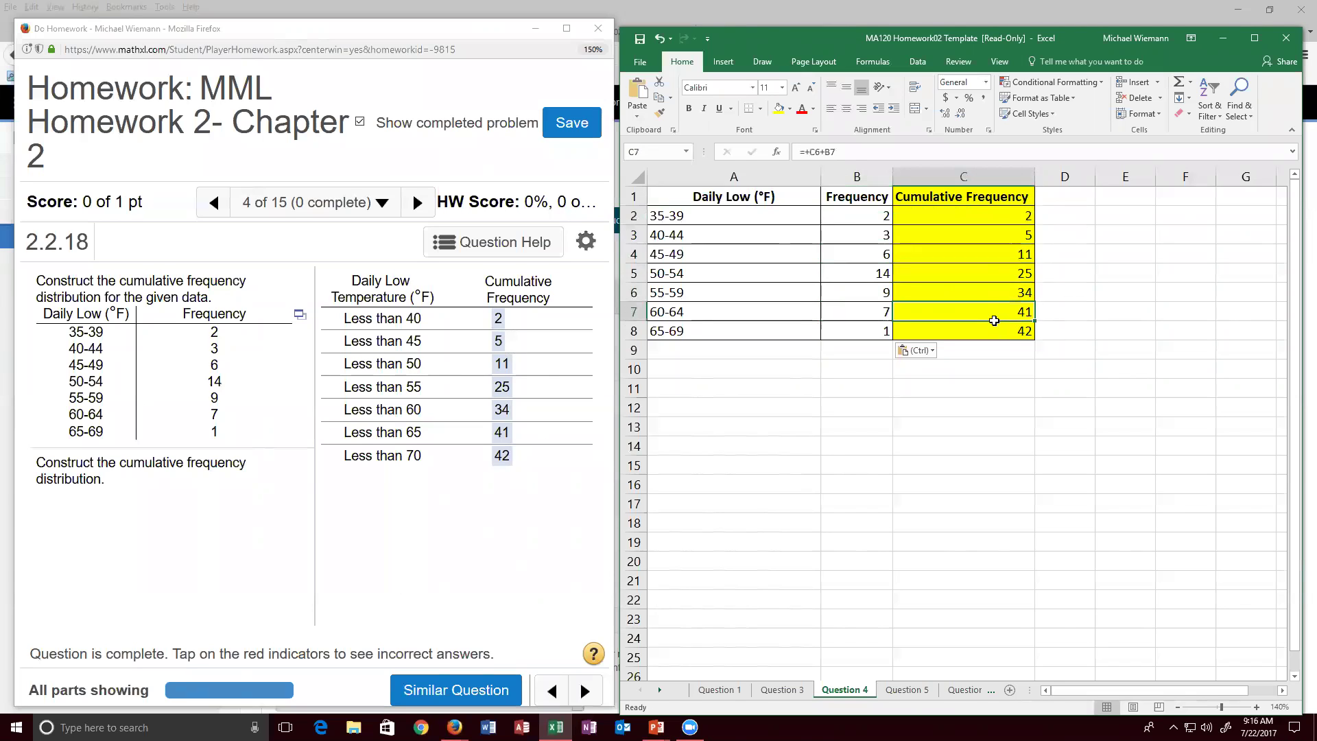
click(878, 330)
click(1000, 330)
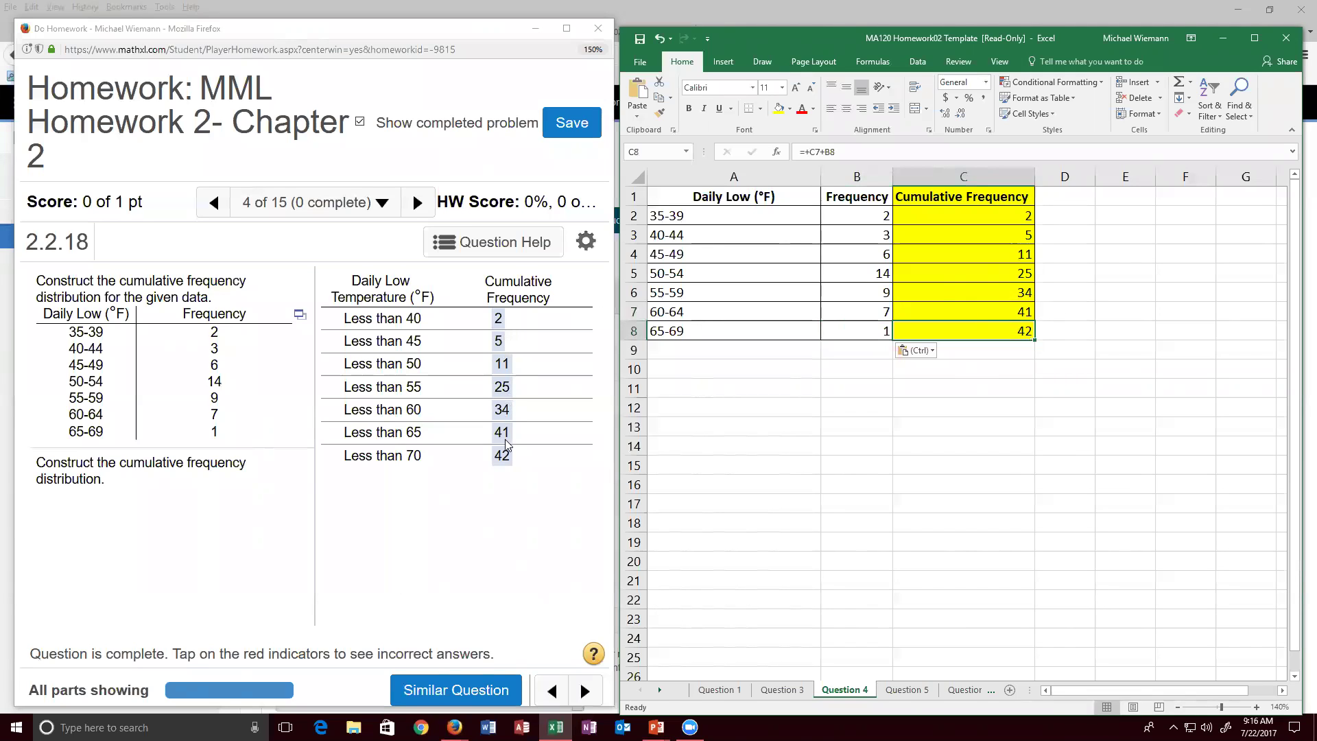
drag(999, 216, 998, 328)
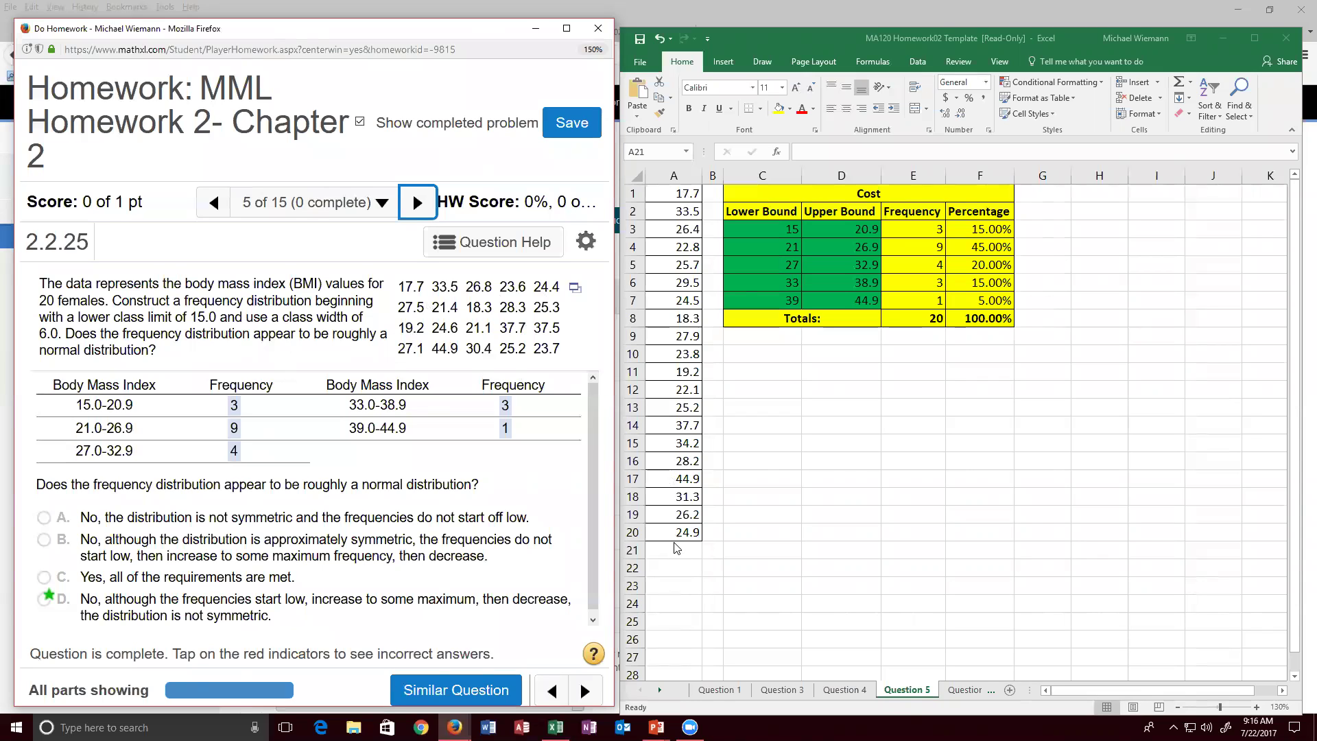
Step: Open question 2.2.25's body mass index data in Excel and enable editing of the data workbook
click(575, 289)
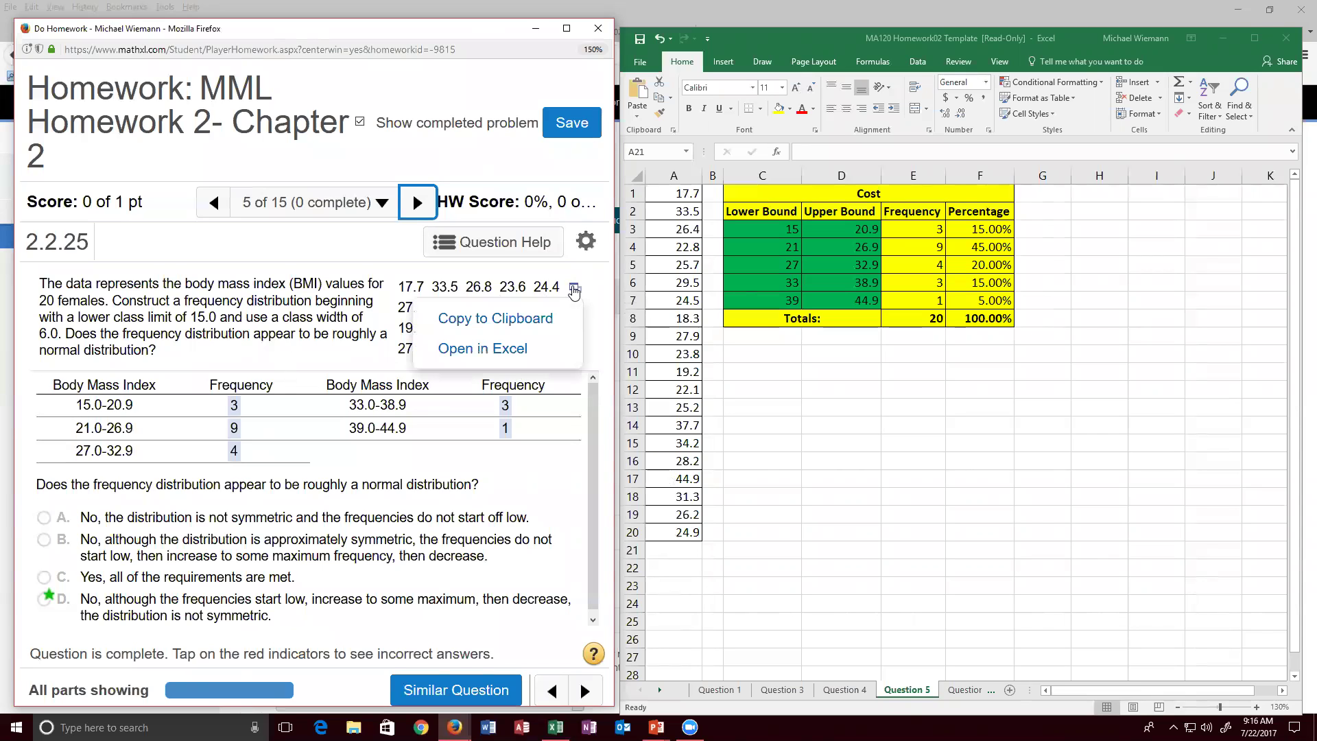
click(513, 351)
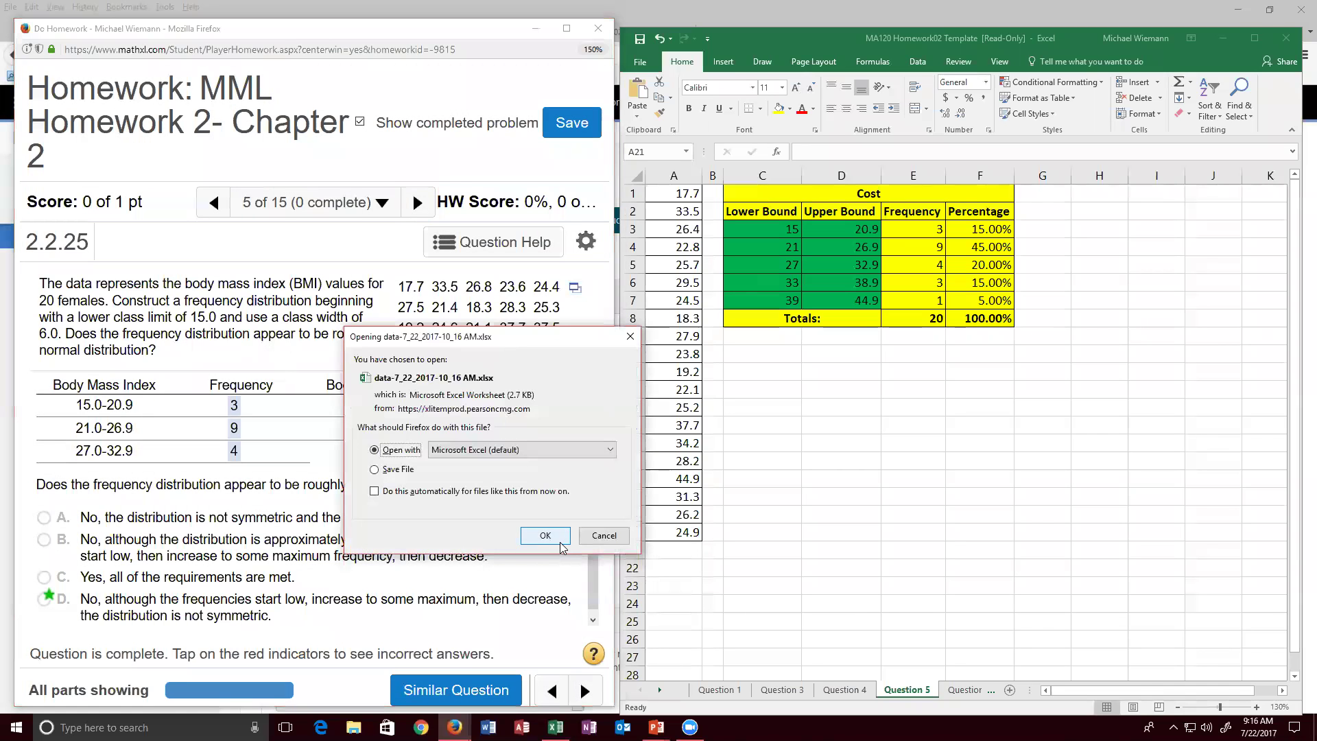
click(545, 535)
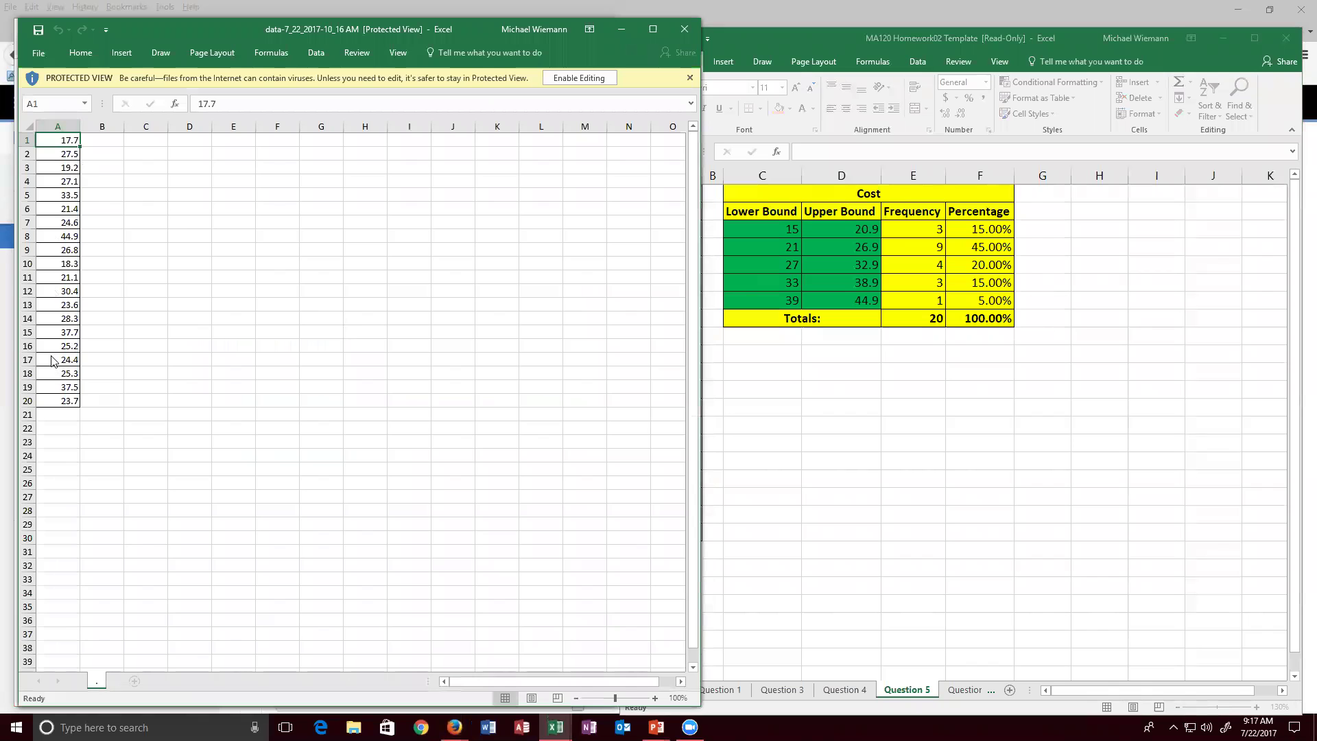
click(579, 78)
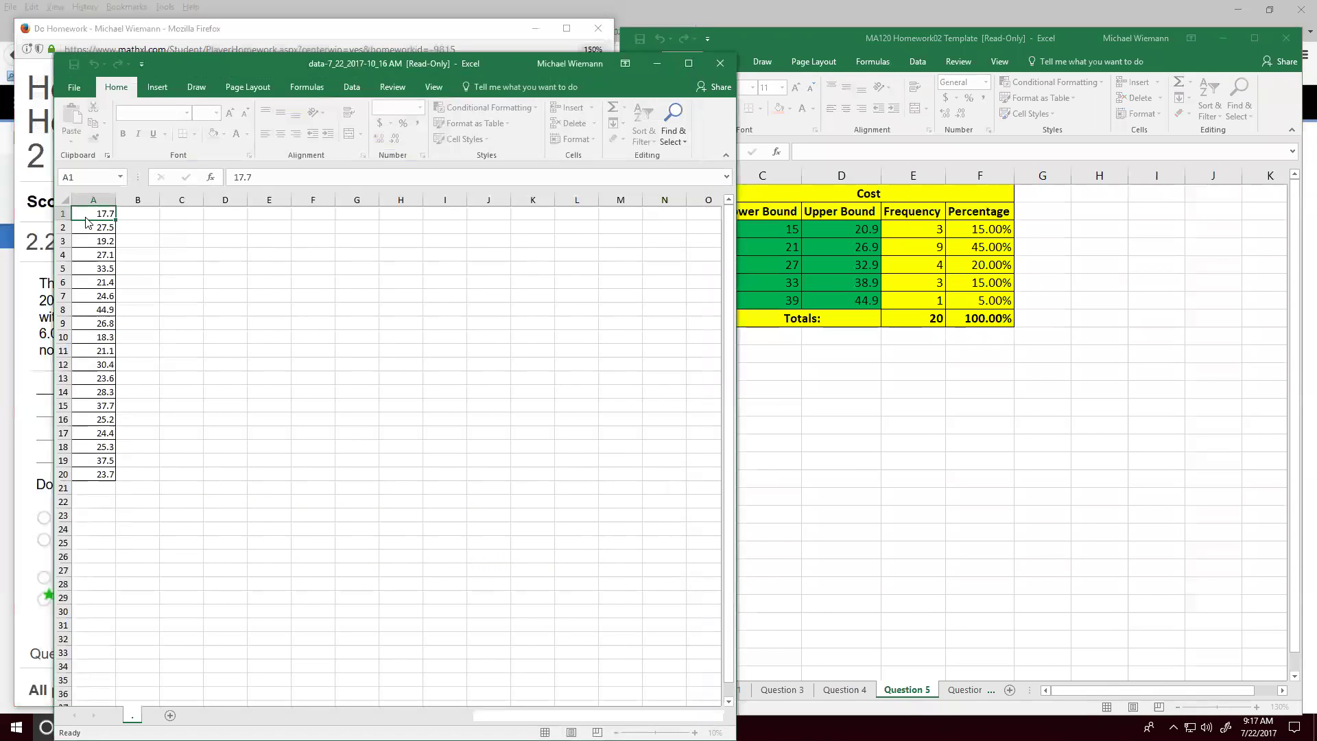
Step: Copy the BMI values A1:A20 from the data workbook to A1 of the Question 5 sheet, closing the data workbook
drag(94, 217, 92, 478)
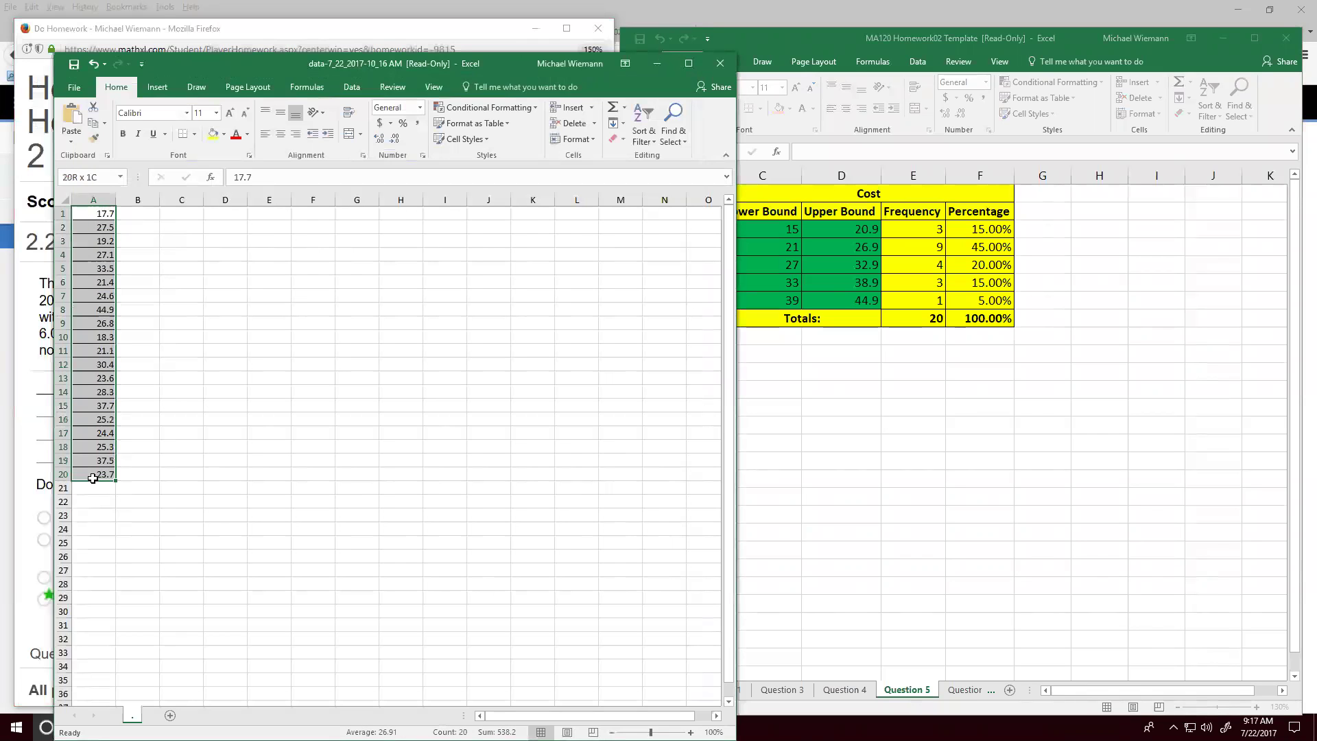
key(ctrl+c)
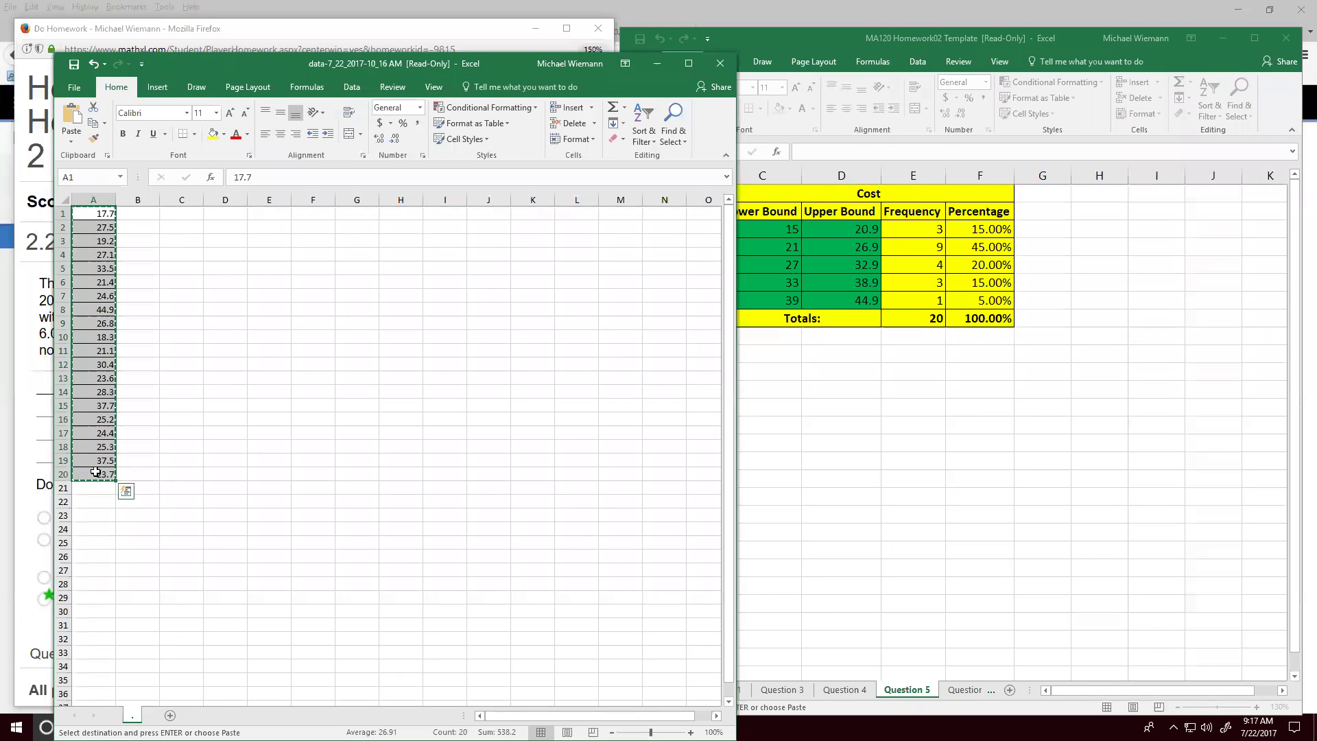
click(719, 64)
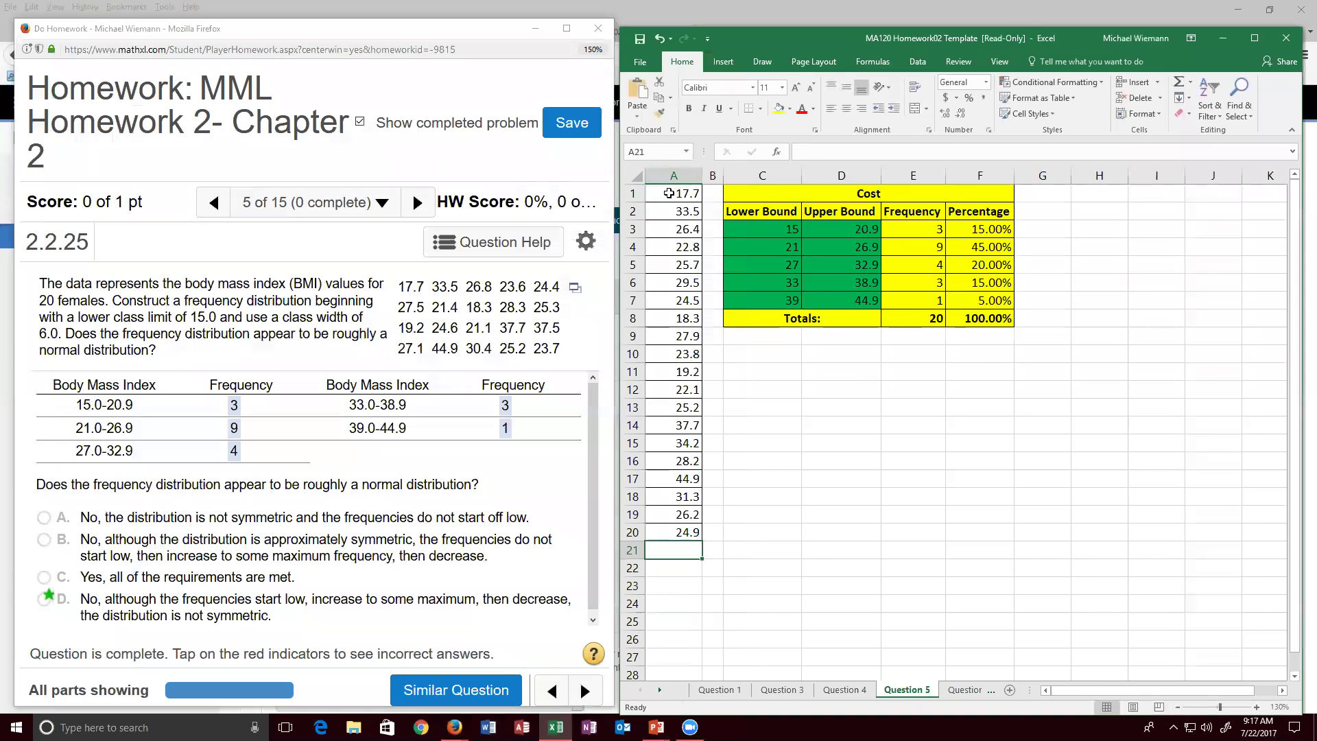
click(668, 194)
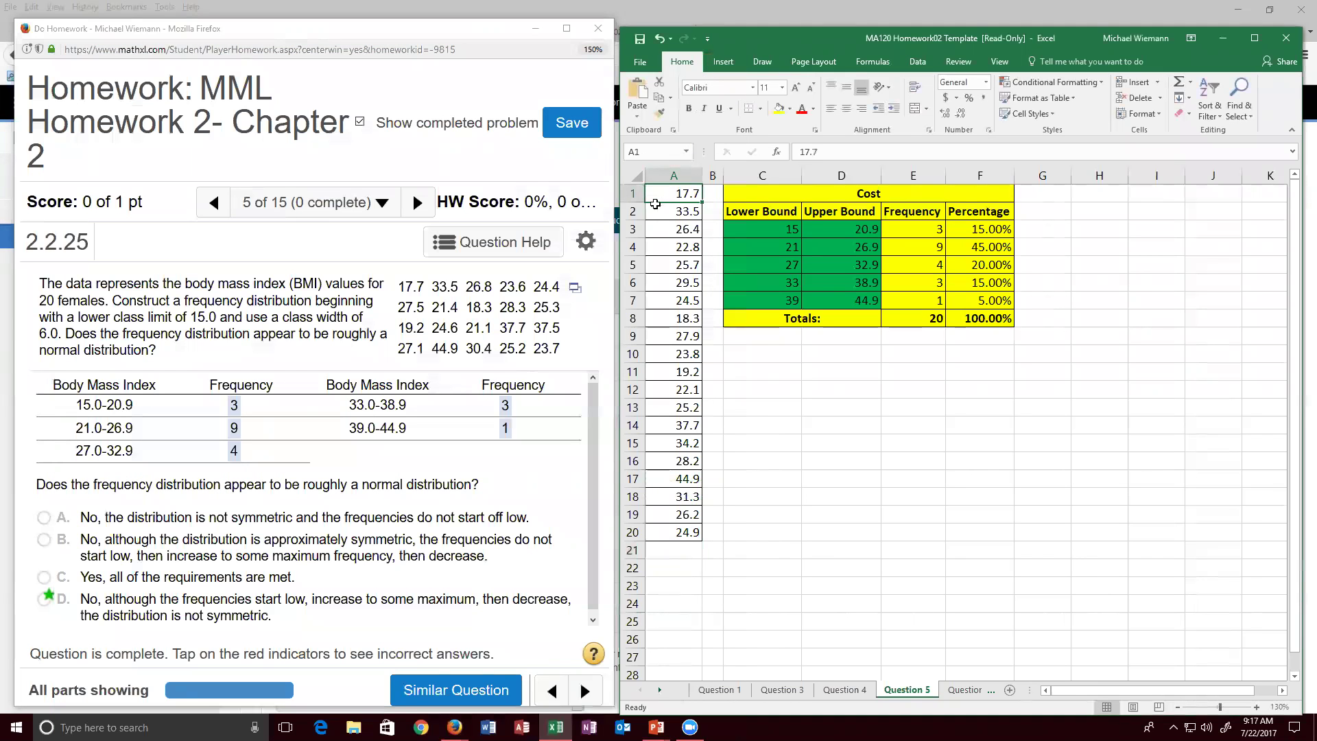
key(ctrl+v)
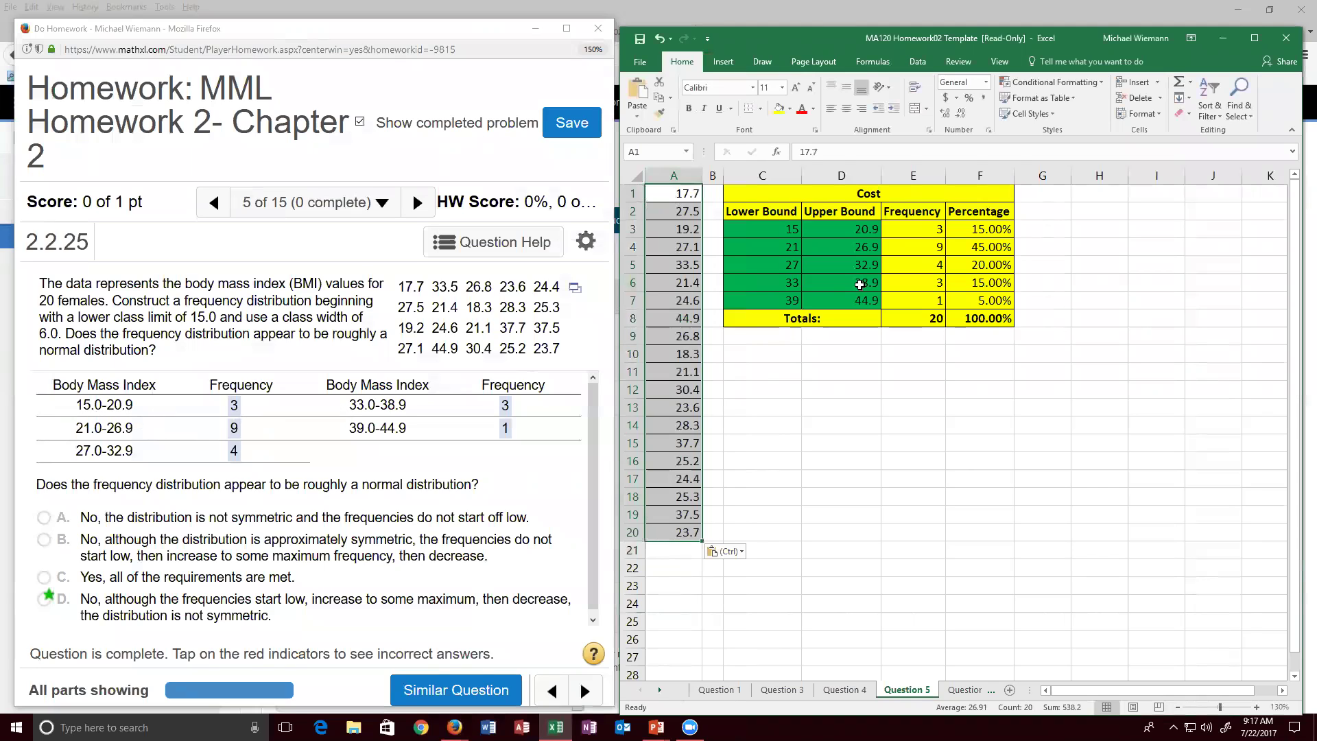
Step: Examine how the COUNTIF formulas in E3:E7 of the Question 5 sheet count the column A BMI values falling within each class's bounds
click(929, 229)
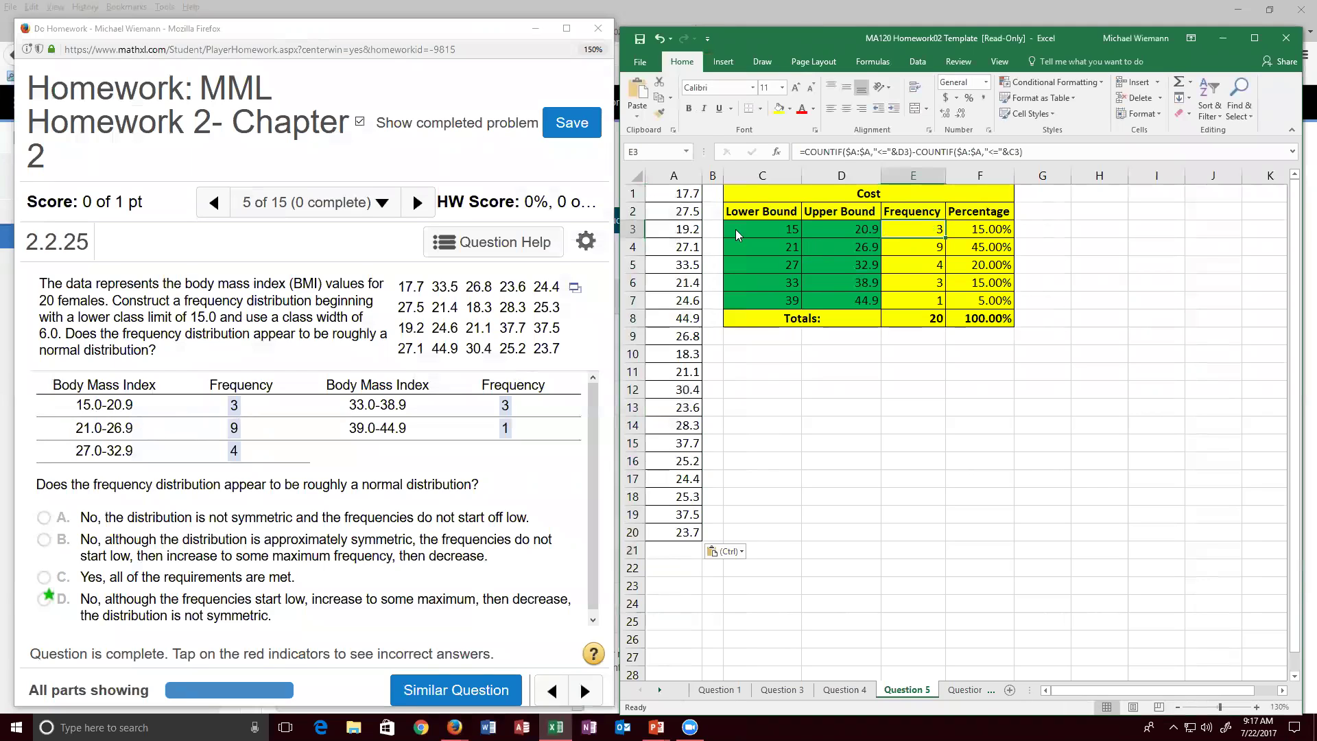
drag(682, 195, 697, 220)
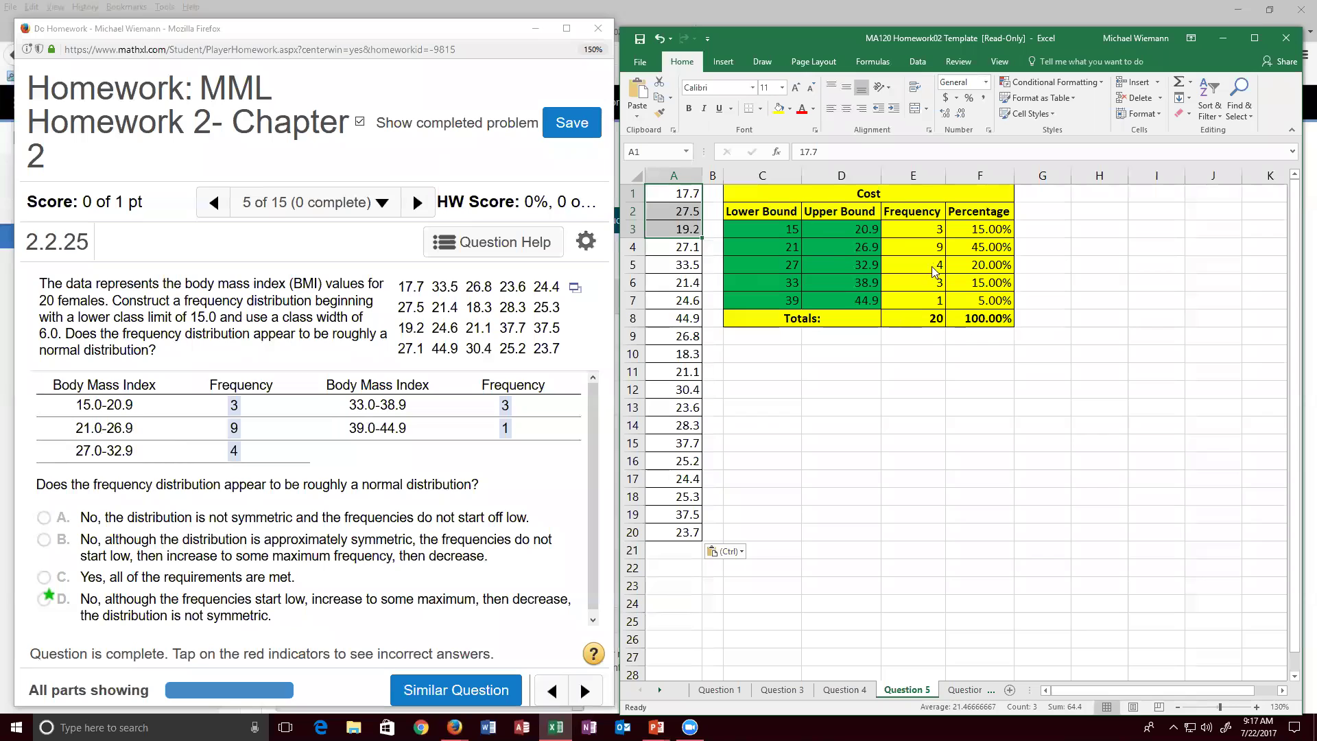
click(929, 248)
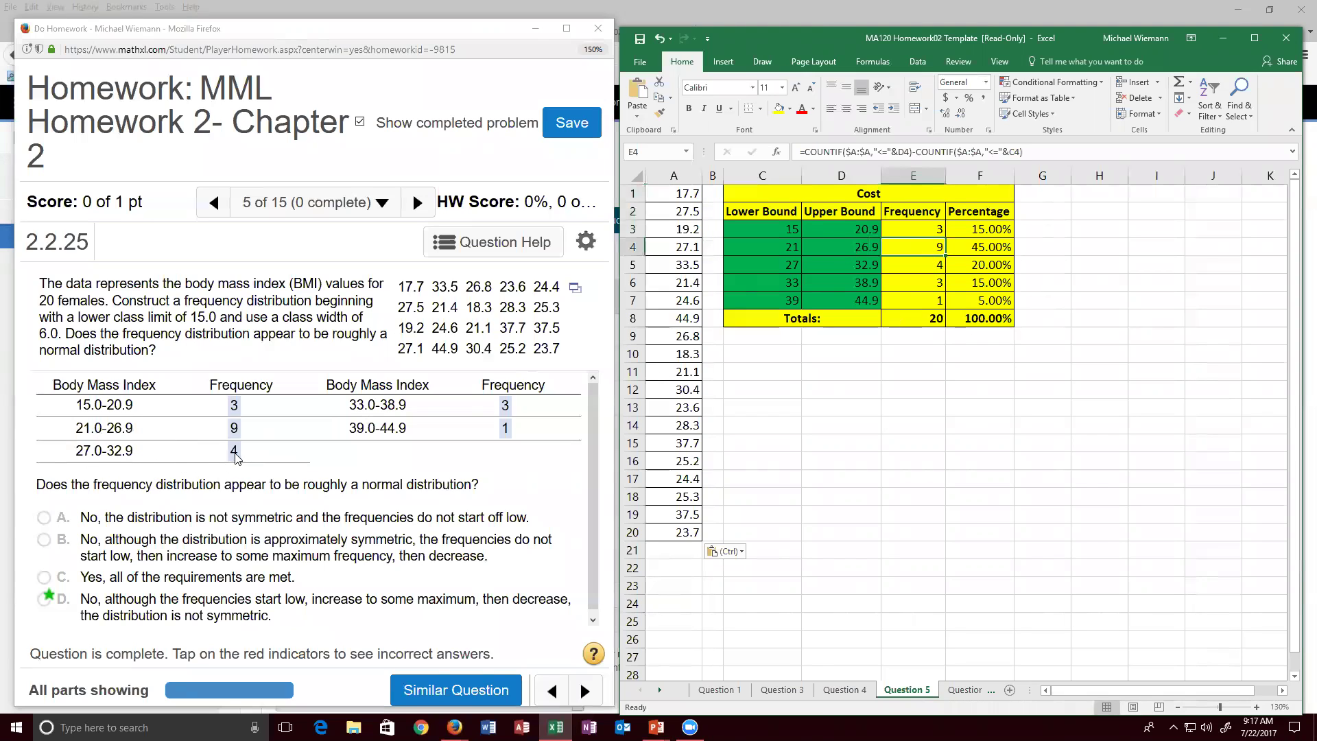
click(917, 267)
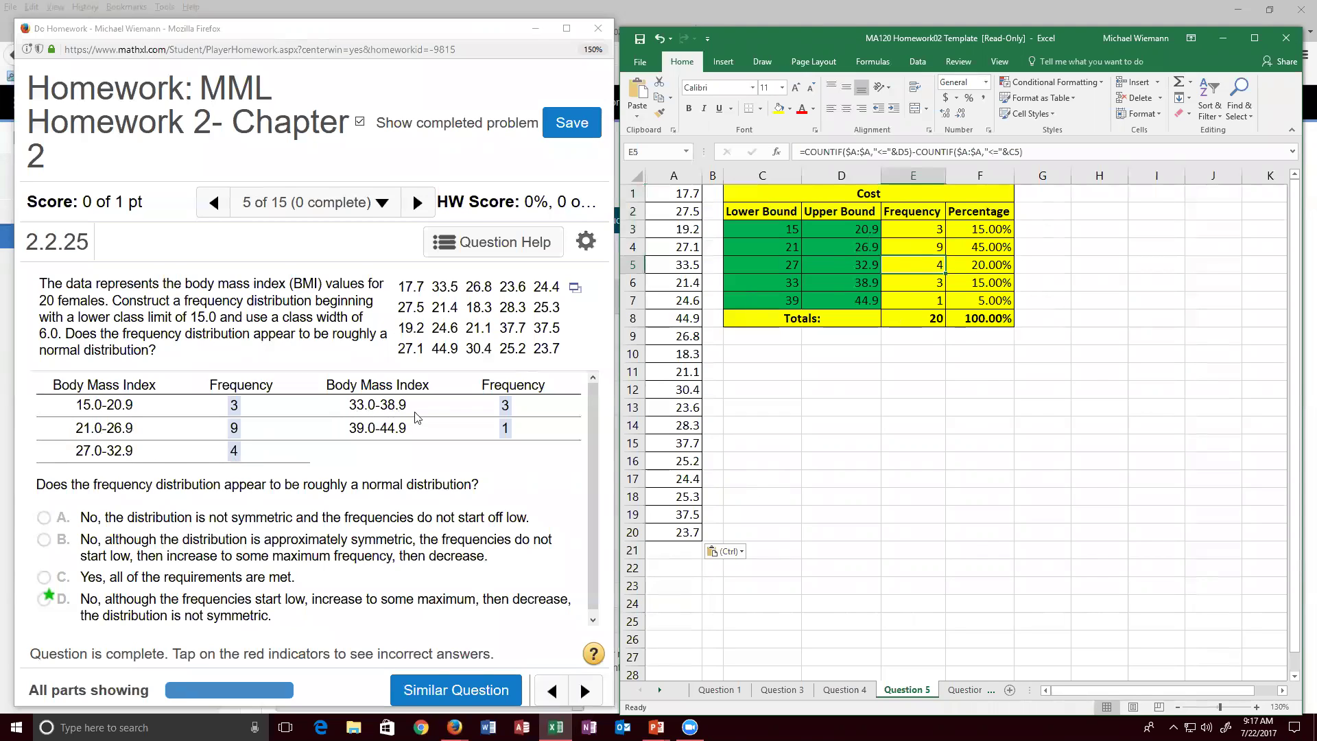
click(932, 282)
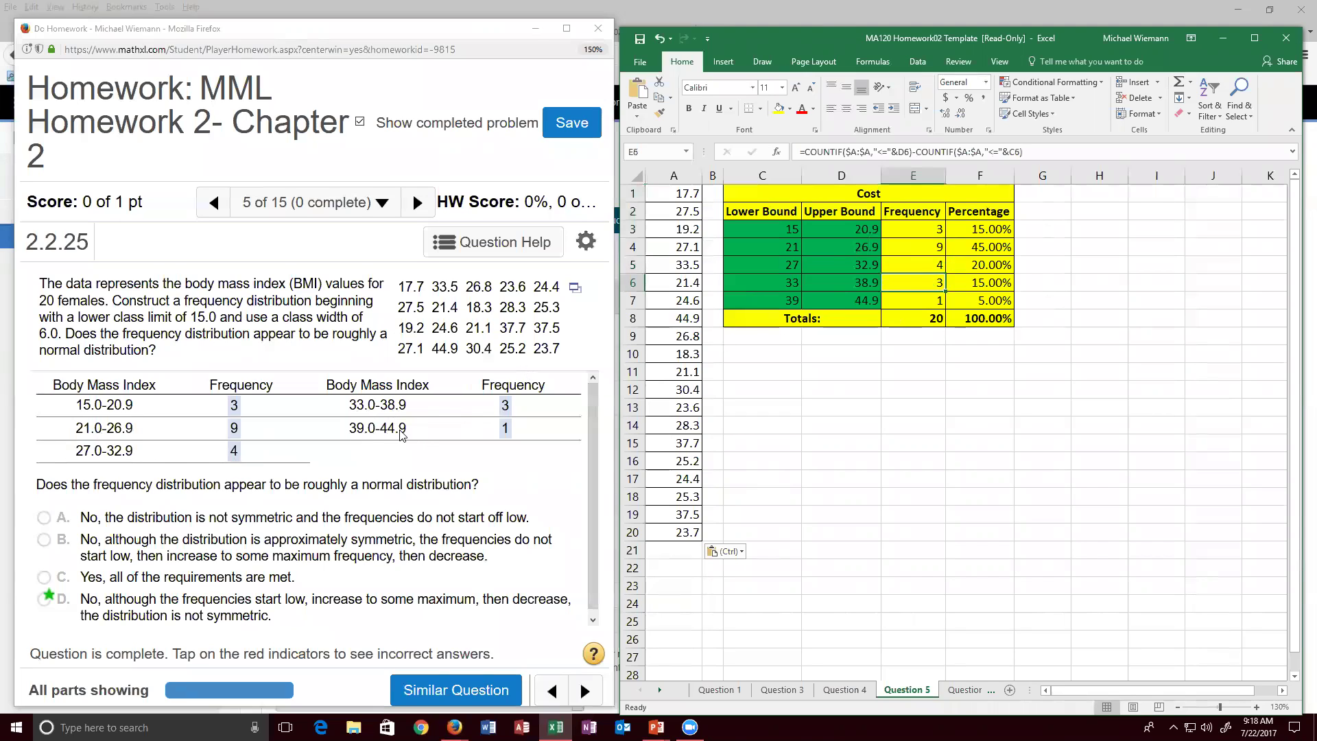
click(927, 302)
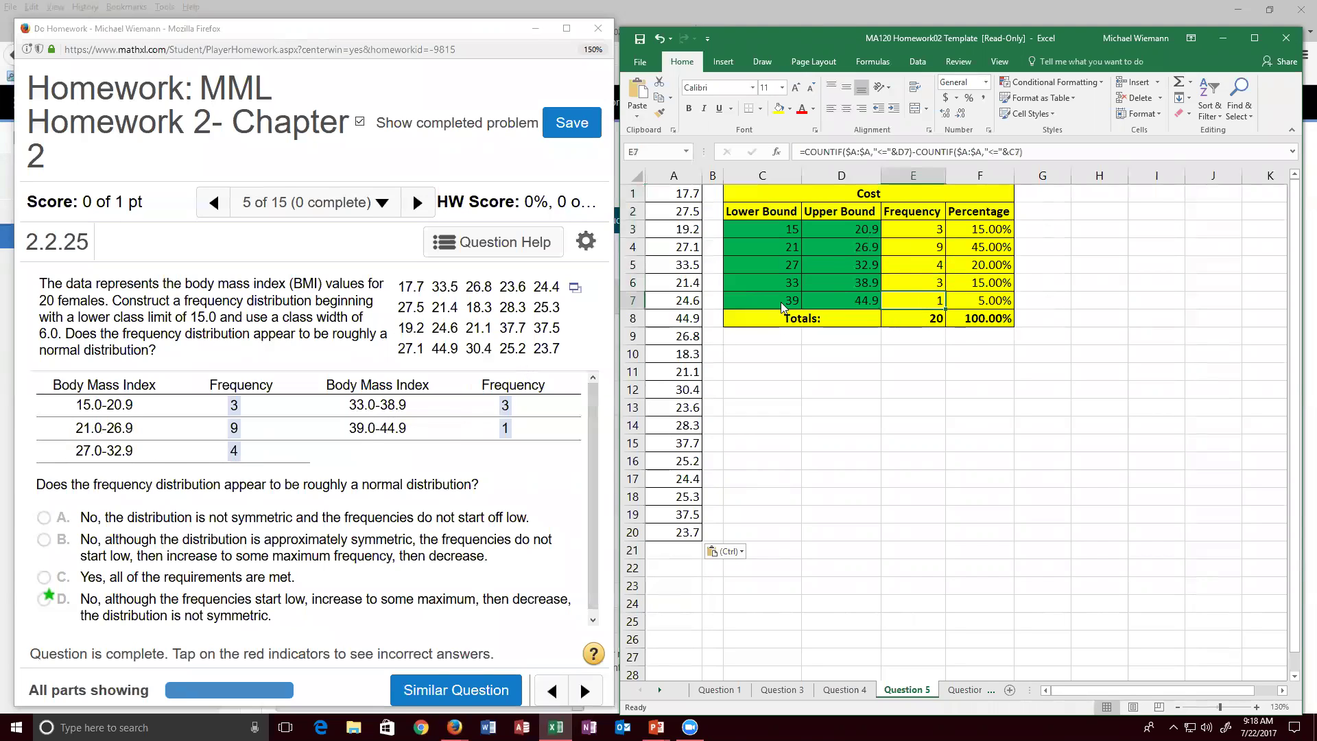
click(687, 320)
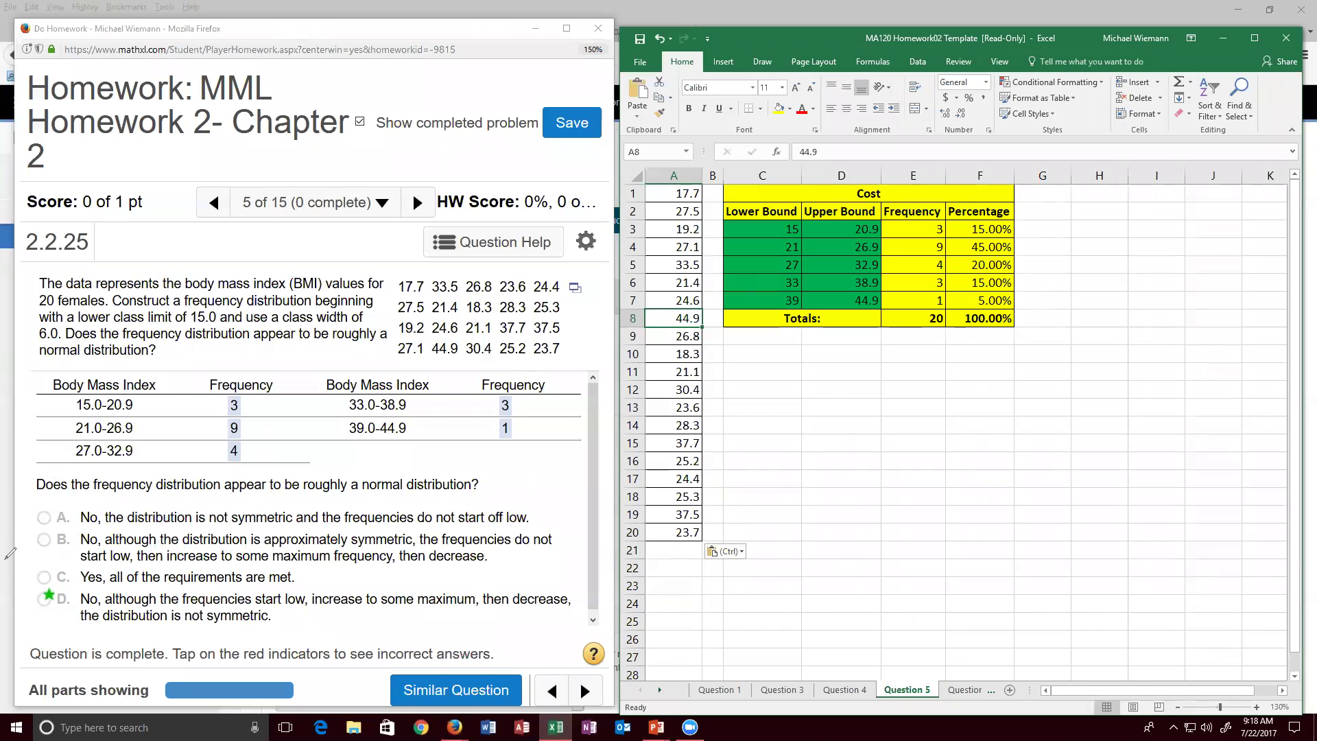
Step: Sketch a red bell-shaped curve over a baseline below the frequency table and mark off a middle section with two vertical lines
drag(162, 733, 212, 713)
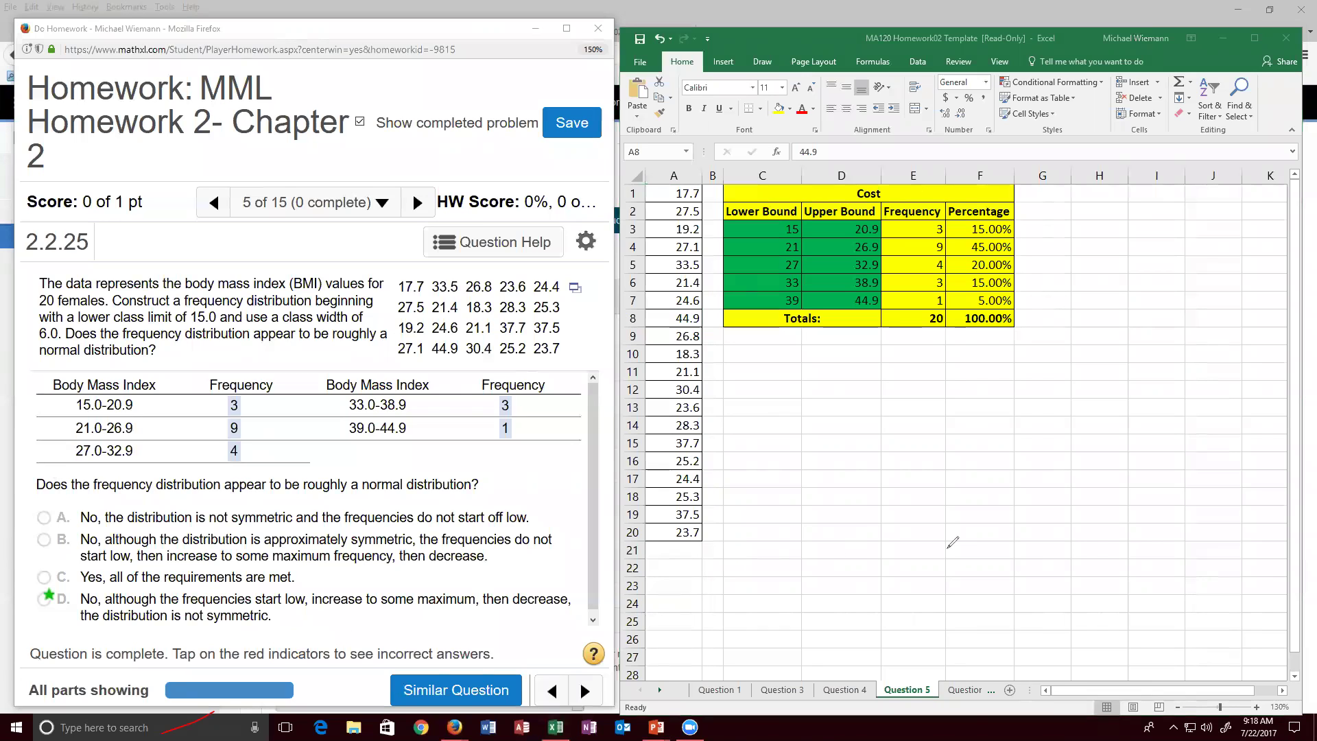
drag(834, 491, 1132, 494)
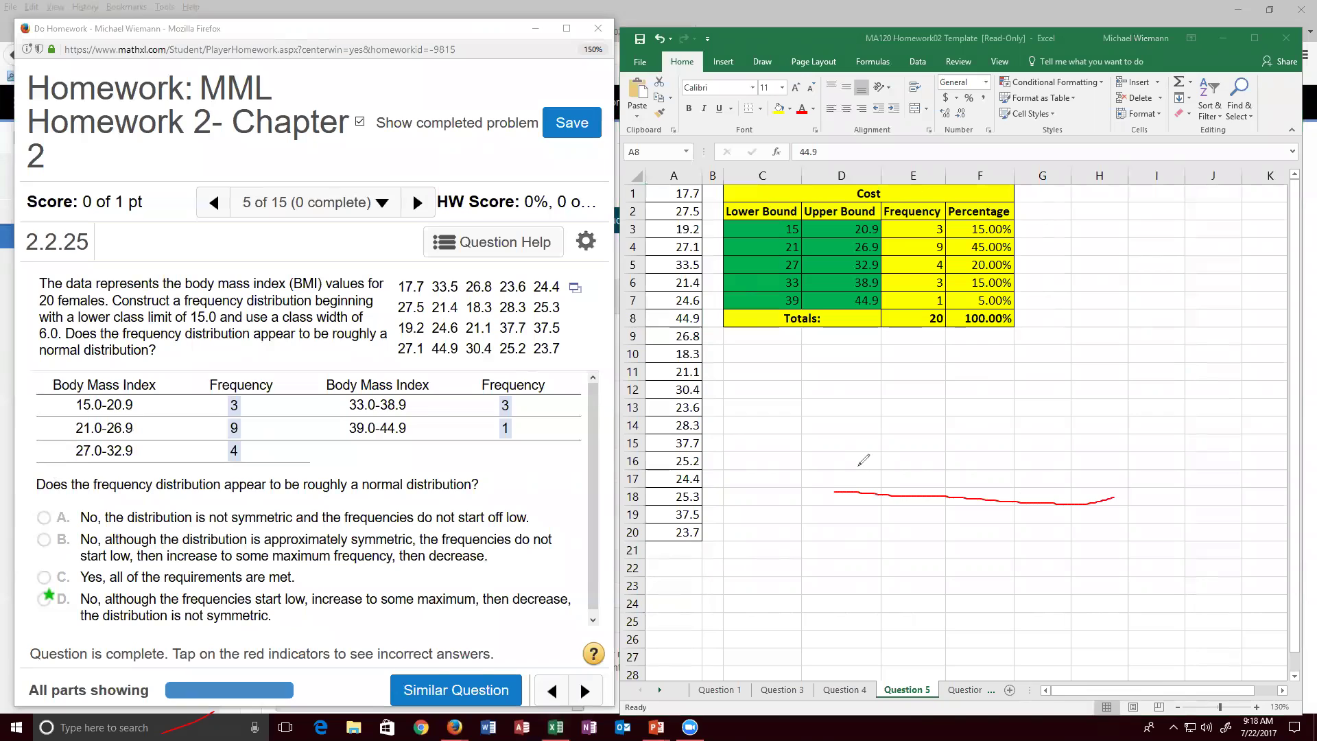
mouse_move(837, 483)
mouse_down()
mouse_move(883, 451)
mouse_move(1139, 486)
mouse_up()
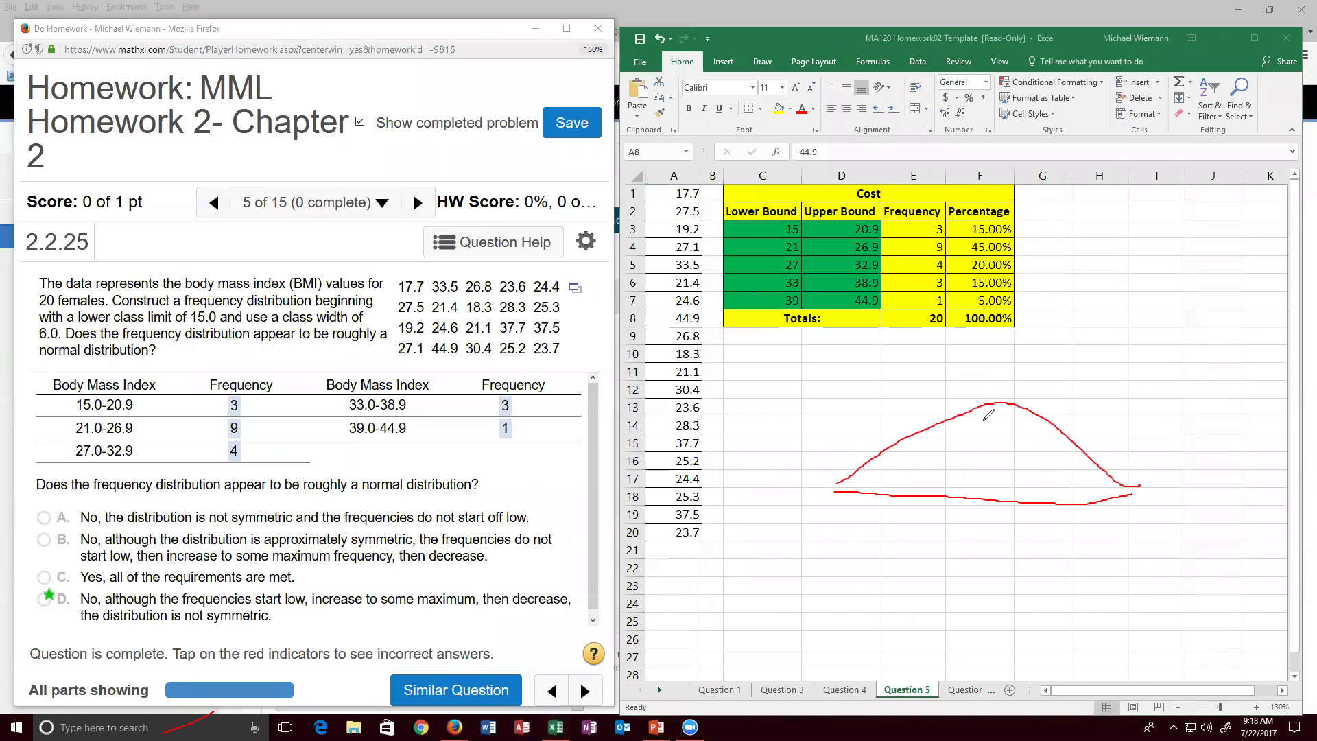
drag(989, 403, 980, 495)
drag(1034, 411, 1031, 501)
Step: Circle the BMI class frequencies in groups and annotate the sketched curve, writing 12 before the middle section and 4 inside it
mouse_move(102, 431)
mouse_down()
mouse_move(62, 439)
mouse_move(79, 472)
mouse_move(233, 433)
mouse_move(146, 436)
mouse_up()
mouse_move(1002, 439)
mouse_down()
mouse_move(997, 458)
mouse_move(1021, 457)
mouse_move(1008, 474)
mouse_up()
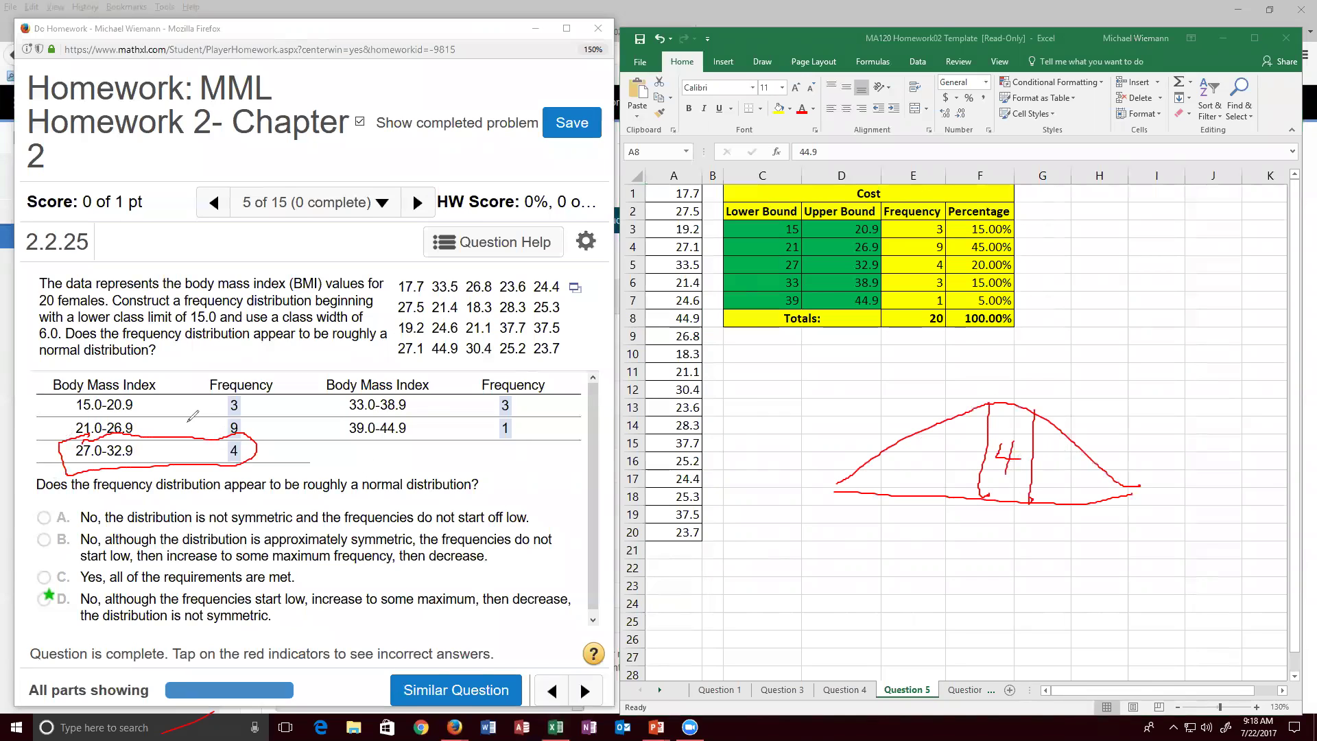
mouse_move(242, 383)
mouse_down()
mouse_move(236, 446)
mouse_move(246, 384)
mouse_up()
mouse_move(924, 452)
mouse_down()
mouse_move(919, 474)
mouse_move(956, 472)
mouse_up()
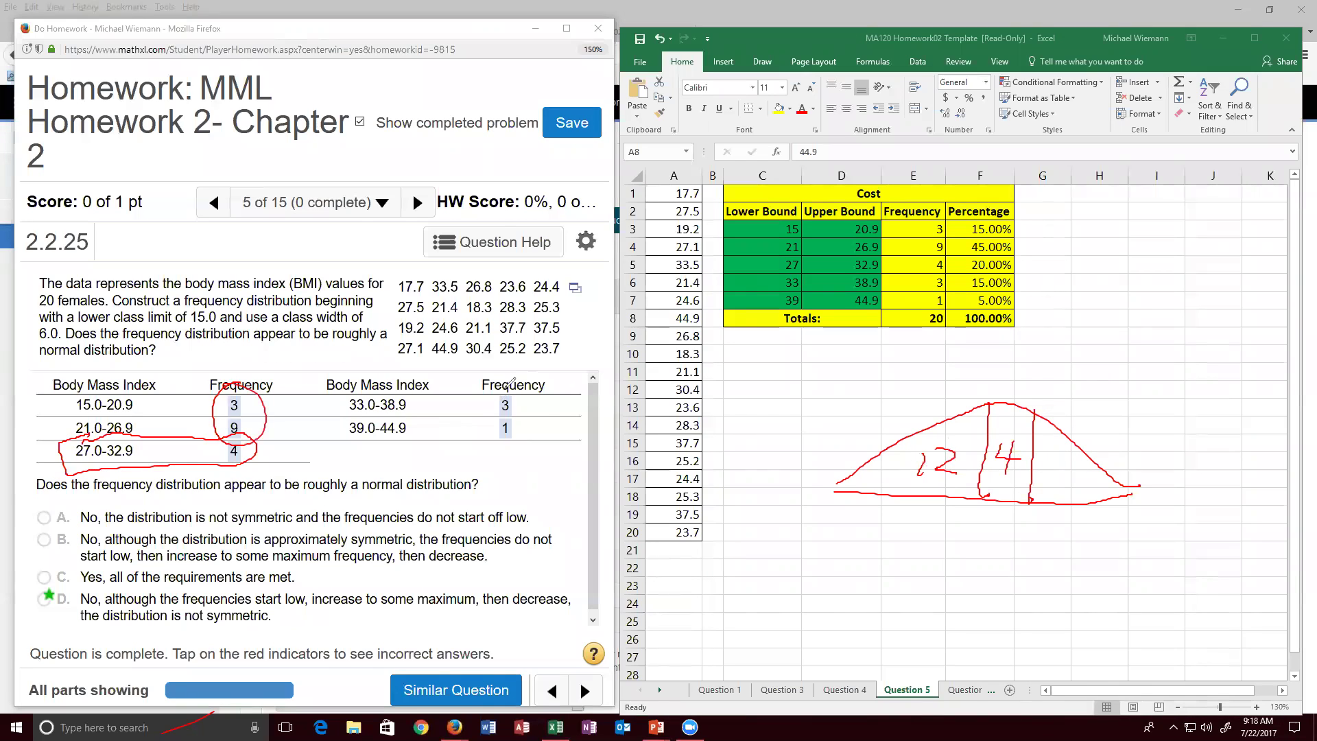
drag(507, 387, 502, 388)
mouse_move(1050, 457)
mouse_down()
mouse_move(1068, 469)
mouse_move(1062, 485)
mouse_up()
drag(902, 376, 918, 421)
mouse_move(896, 406)
mouse_down()
mouse_move(918, 421)
mouse_move(937, 410)
mouse_up()
mouse_move(936, 357)
mouse_down()
mouse_move(964, 385)
mouse_move(981, 347)
mouse_move(988, 420)
mouse_up()
drag(988, 371, 1017, 374)
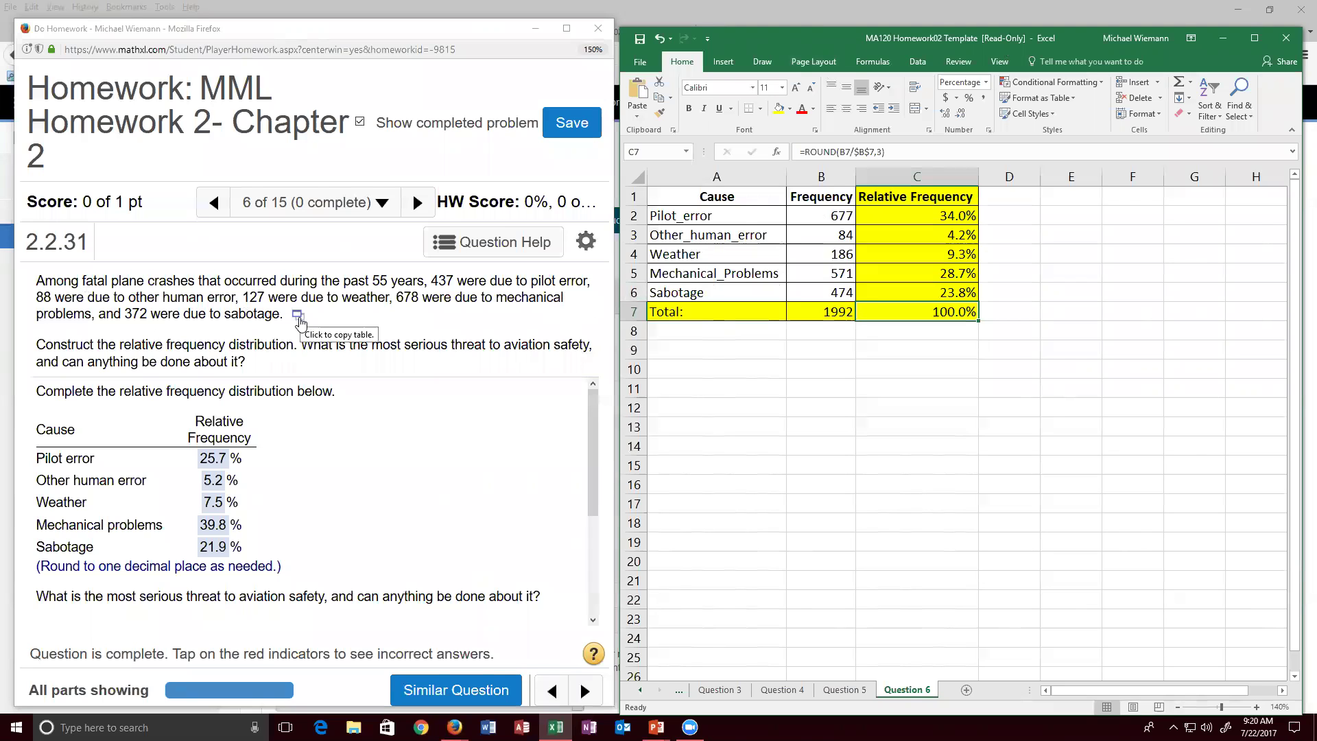
Step: Open question 2.2.31's plane crash data table in Excel
click(299, 322)
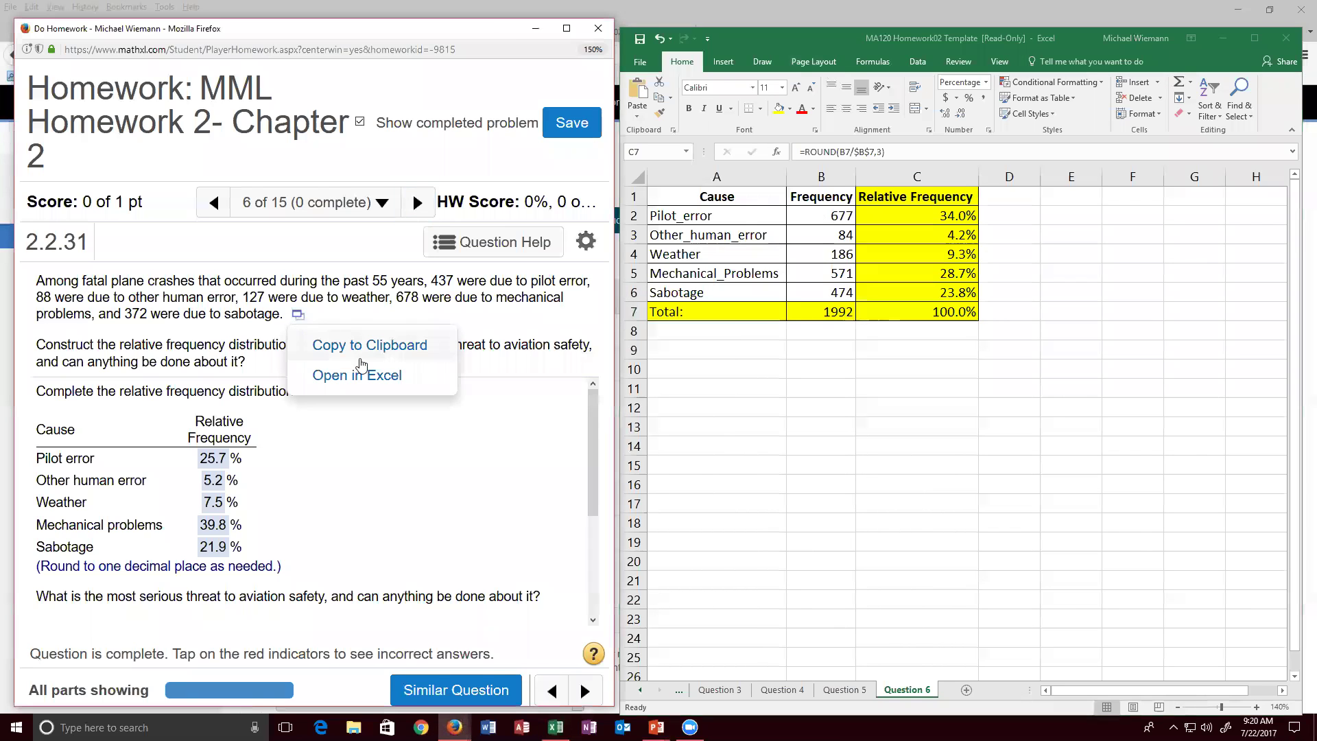
click(373, 381)
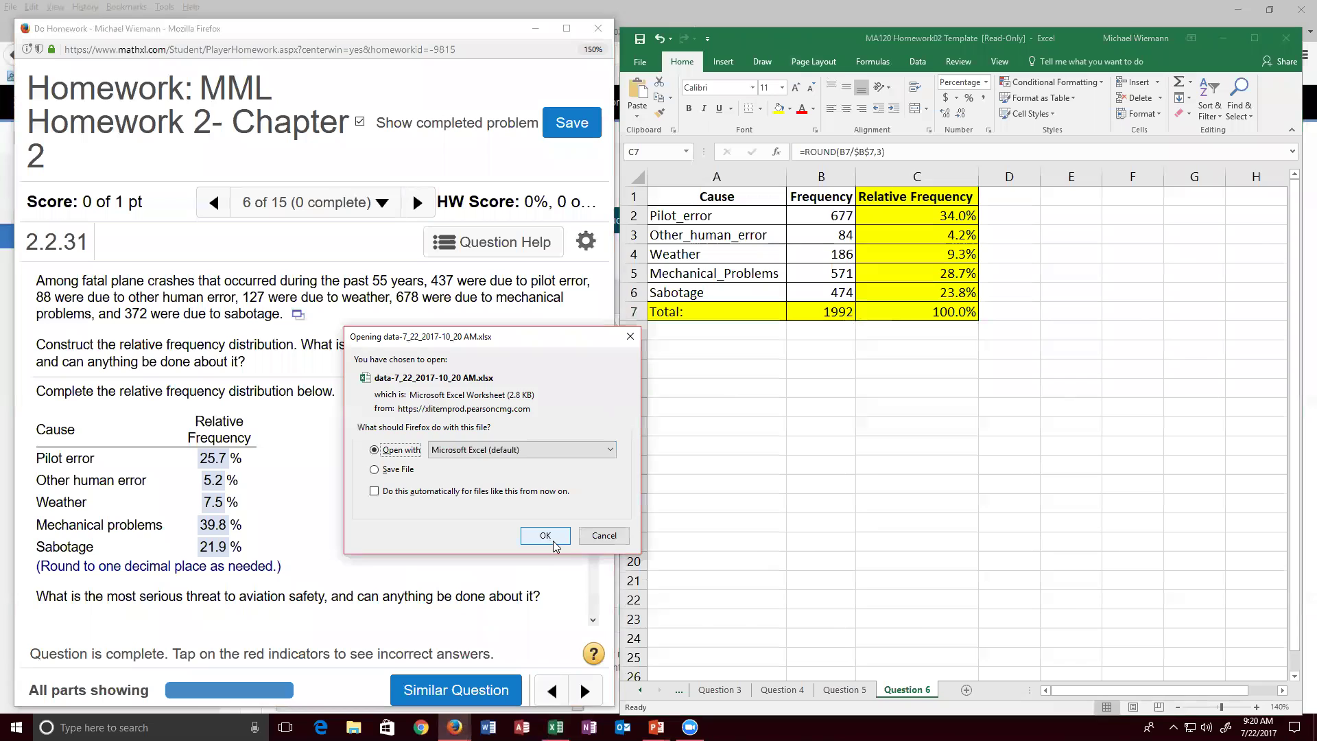
click(546, 539)
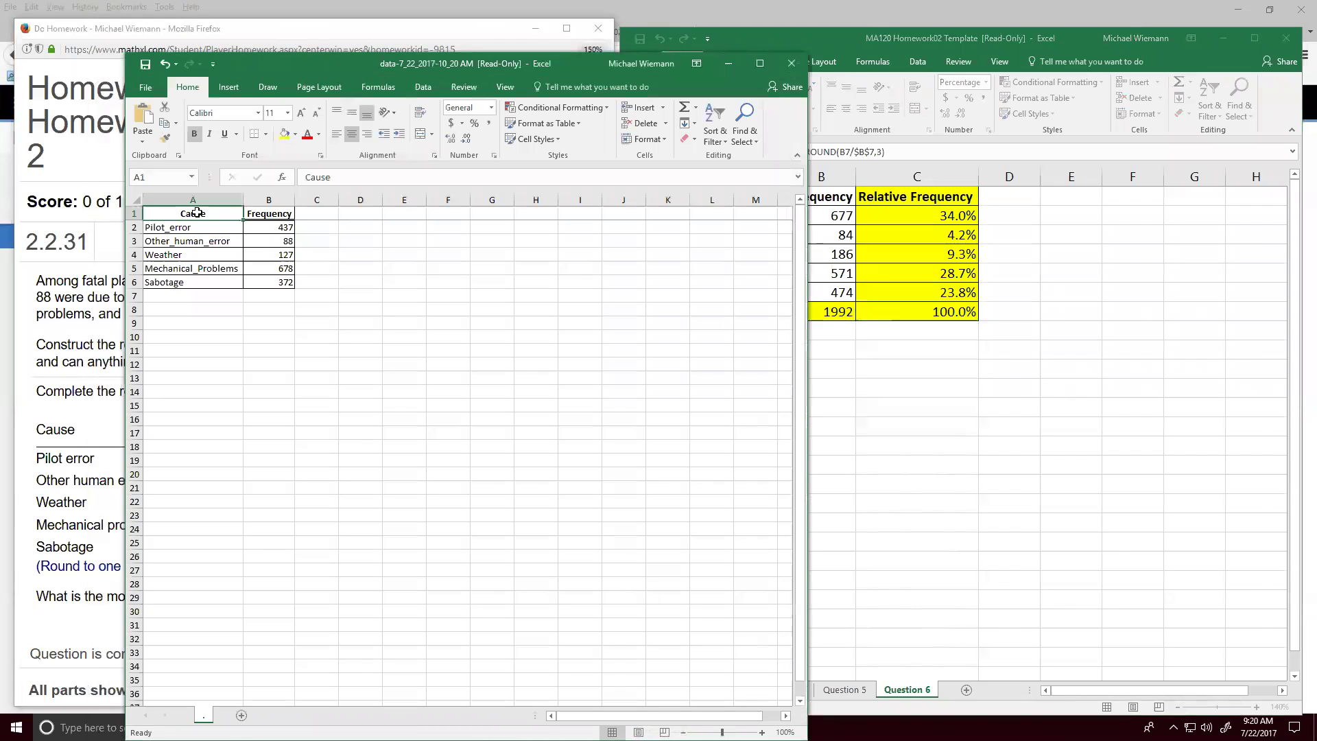
Step: Copy the Cause and Frequency data A1:B6 from the data workbook to A1 of the Question 6 sheet, closing the data workbook
drag(194, 214, 278, 280)
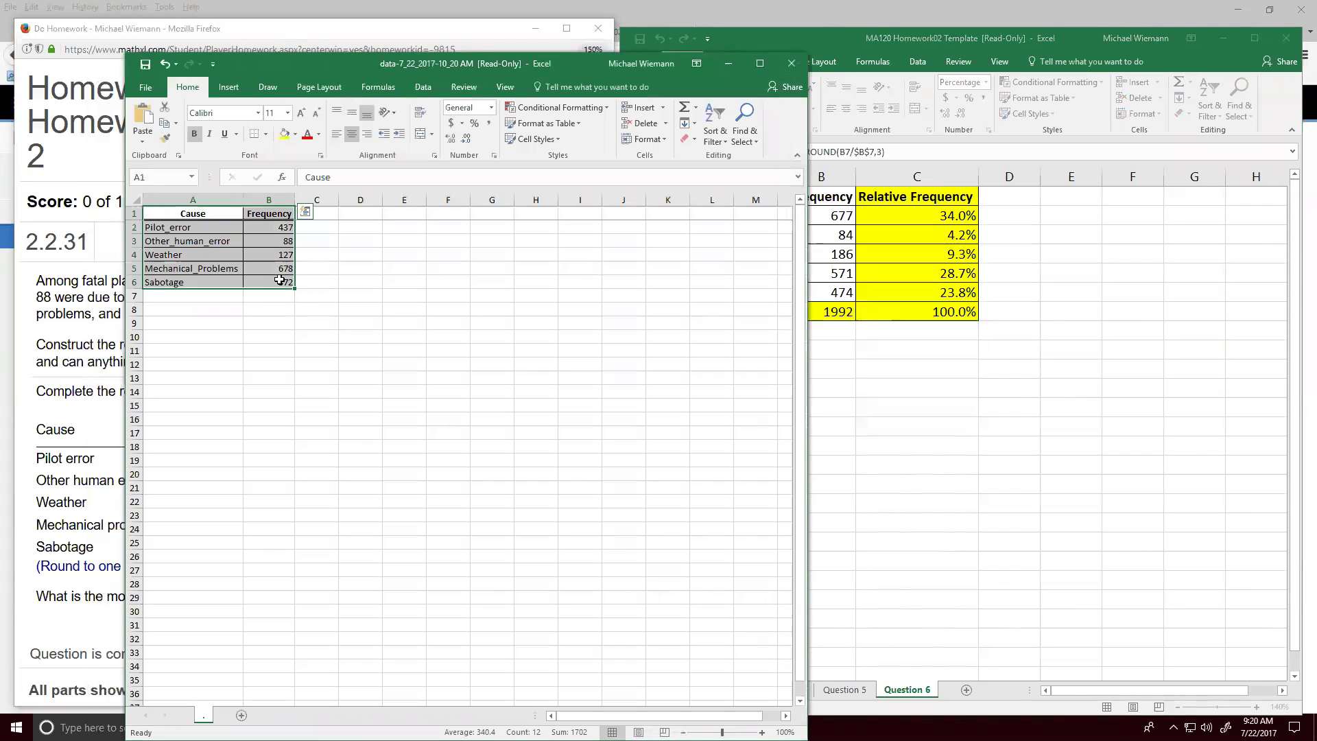
key(ctrl+c)
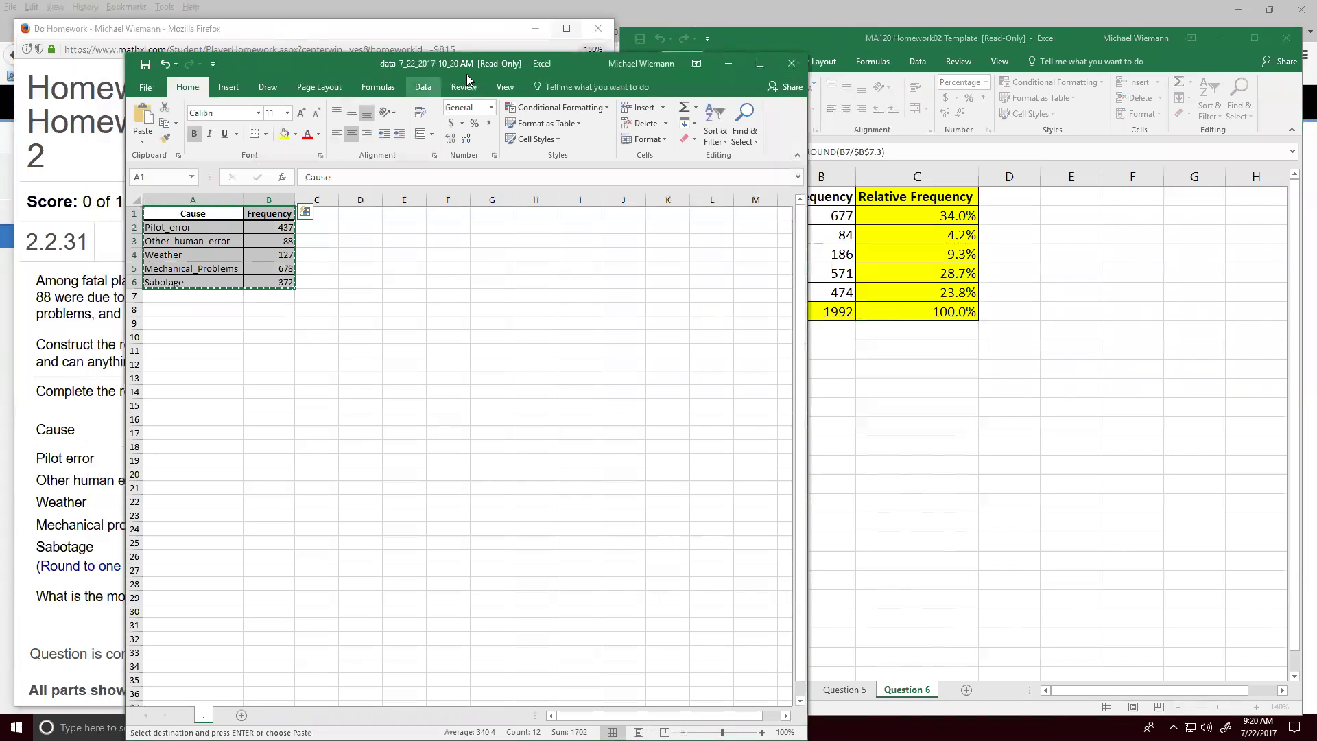
click(792, 63)
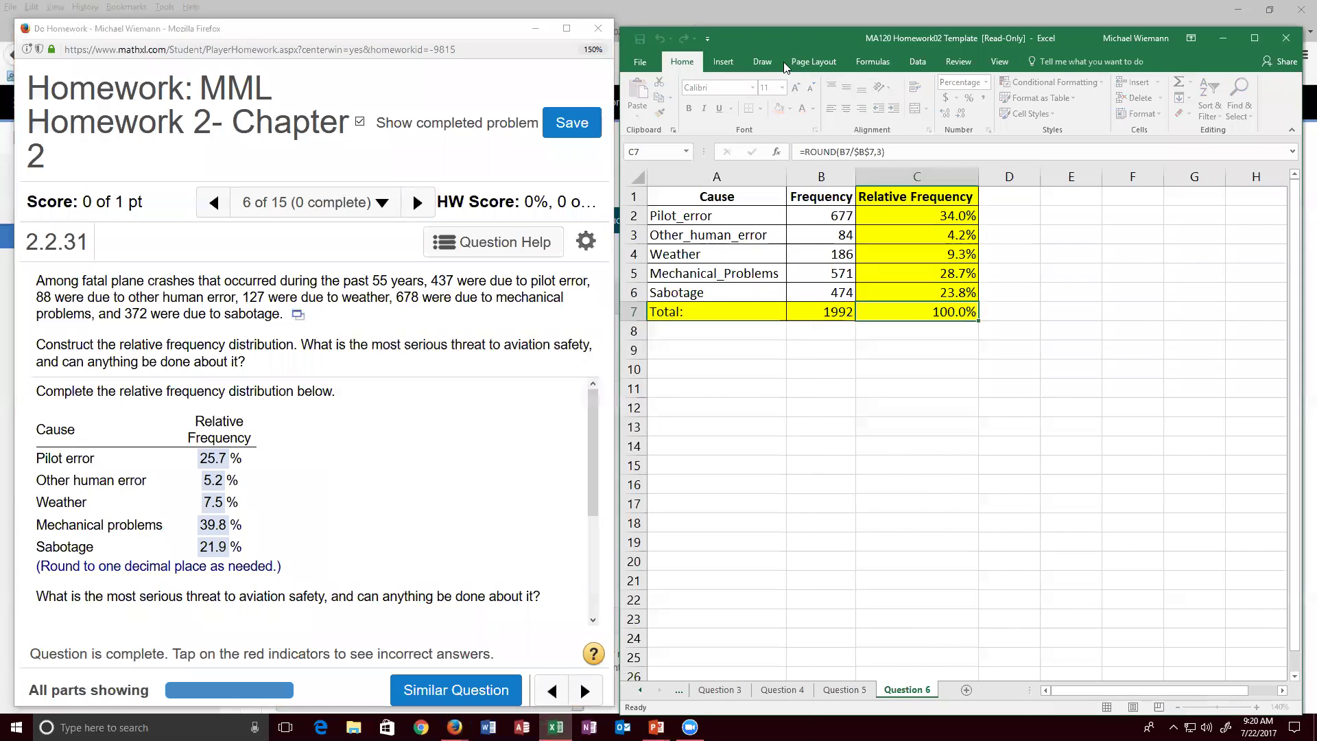
click(712, 197)
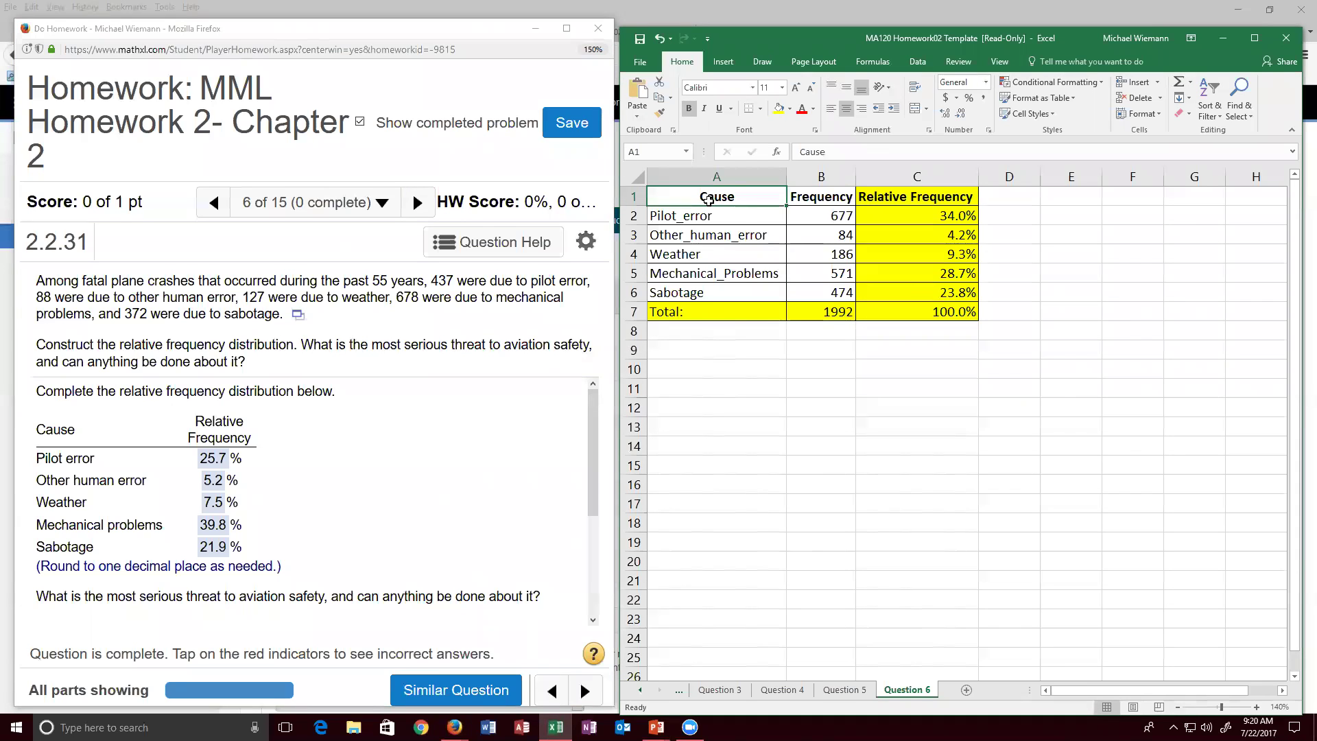
key(ctrl+v)
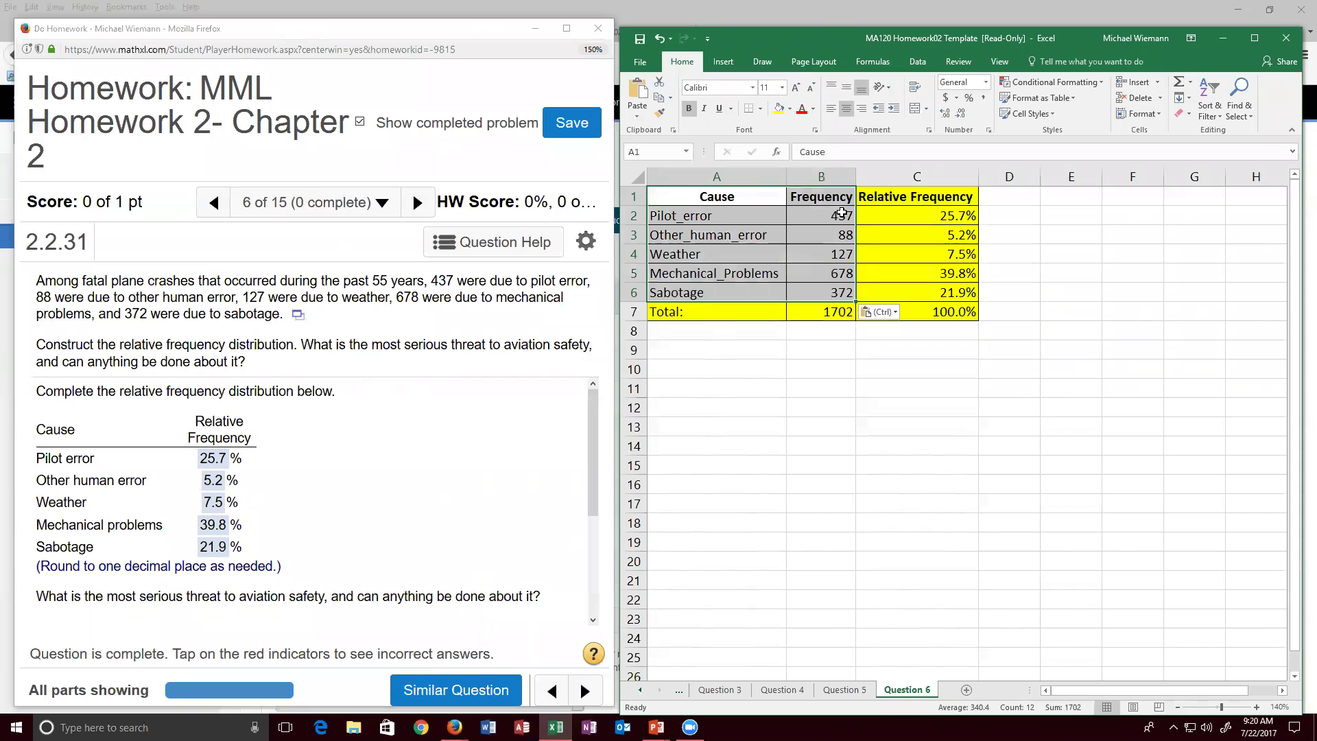
Step: Calculate the pilot error relative frequency in Calculator as 437 ÷ 1702 × 100, closing Calculator when done
click(841, 214)
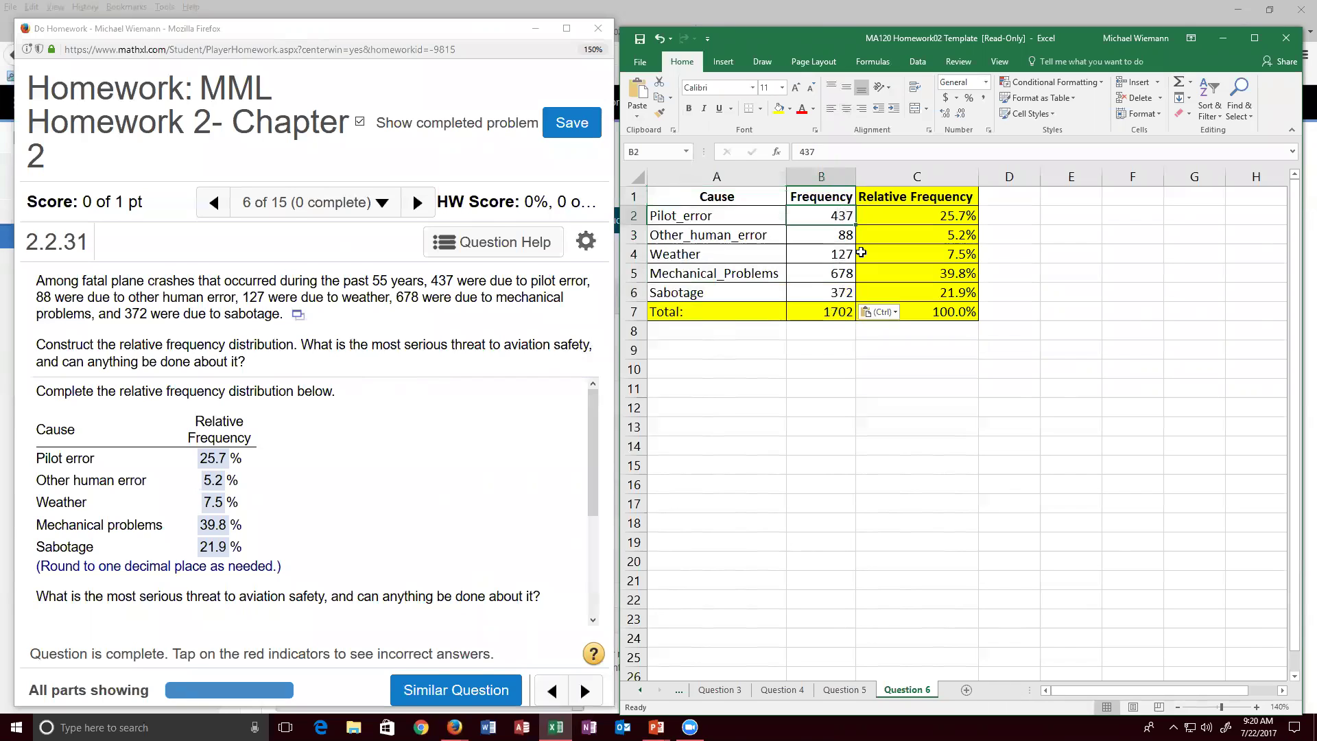
key(XF86Calculator)
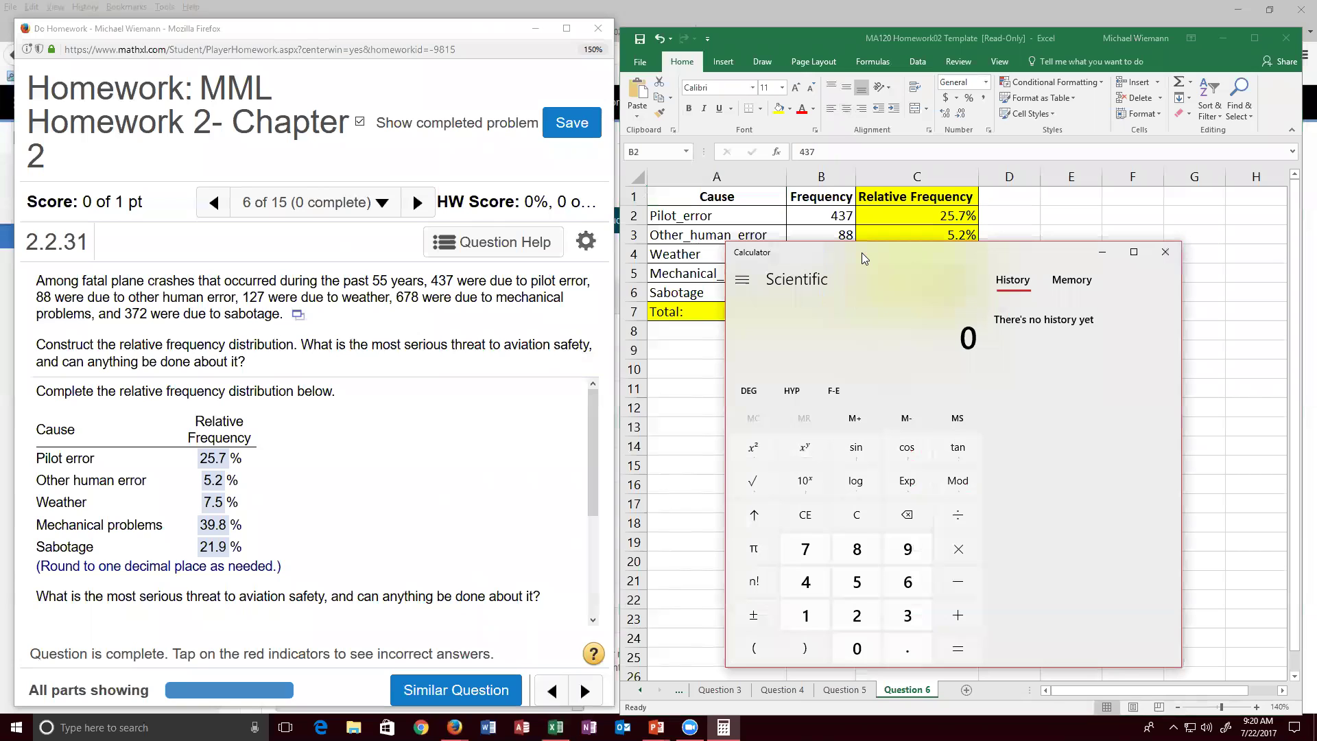
drag(930, 263, 874, 353)
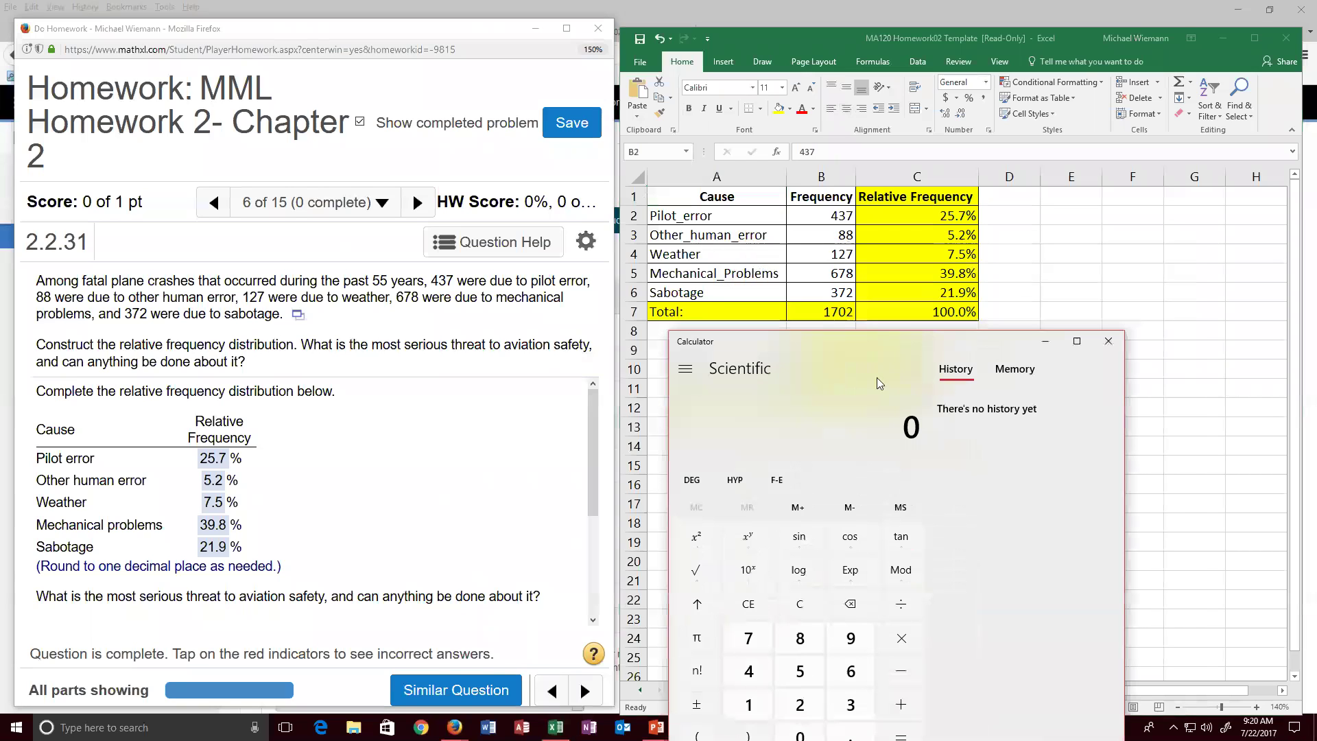
text(437)
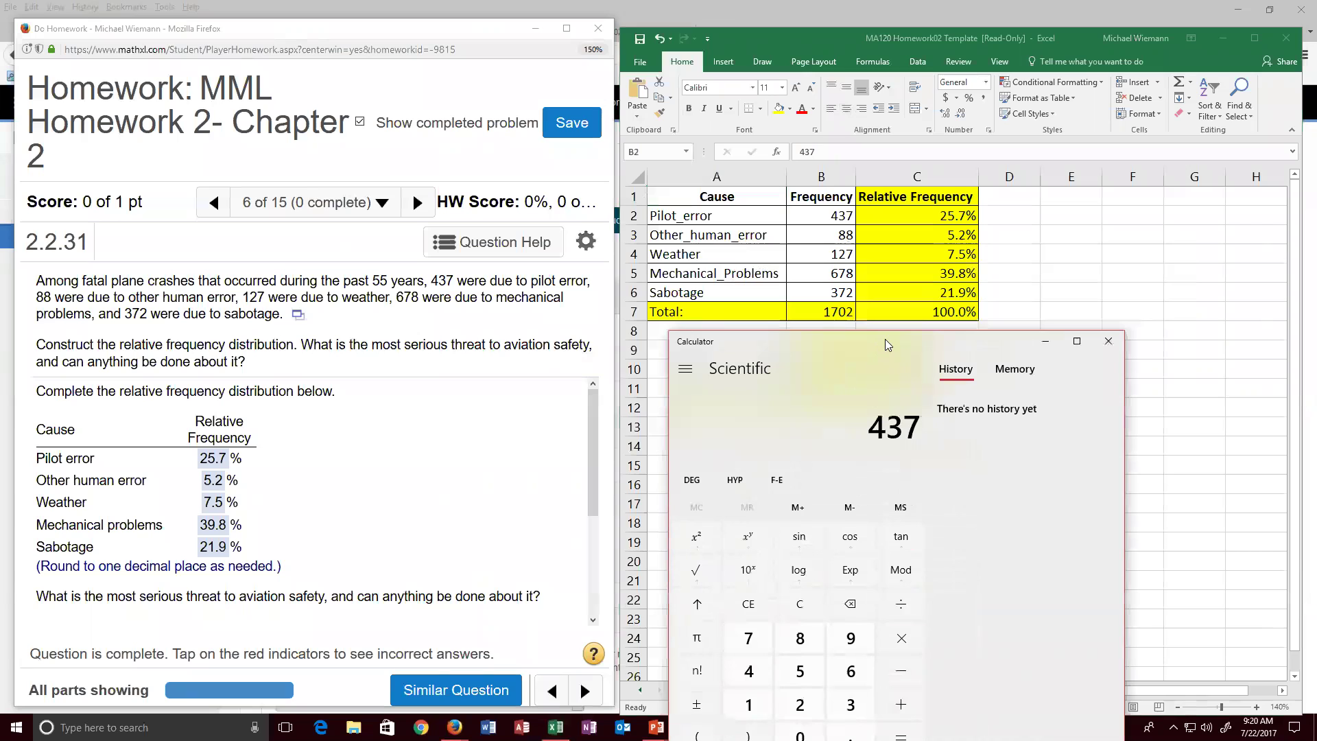
key(slash)
text(1702)
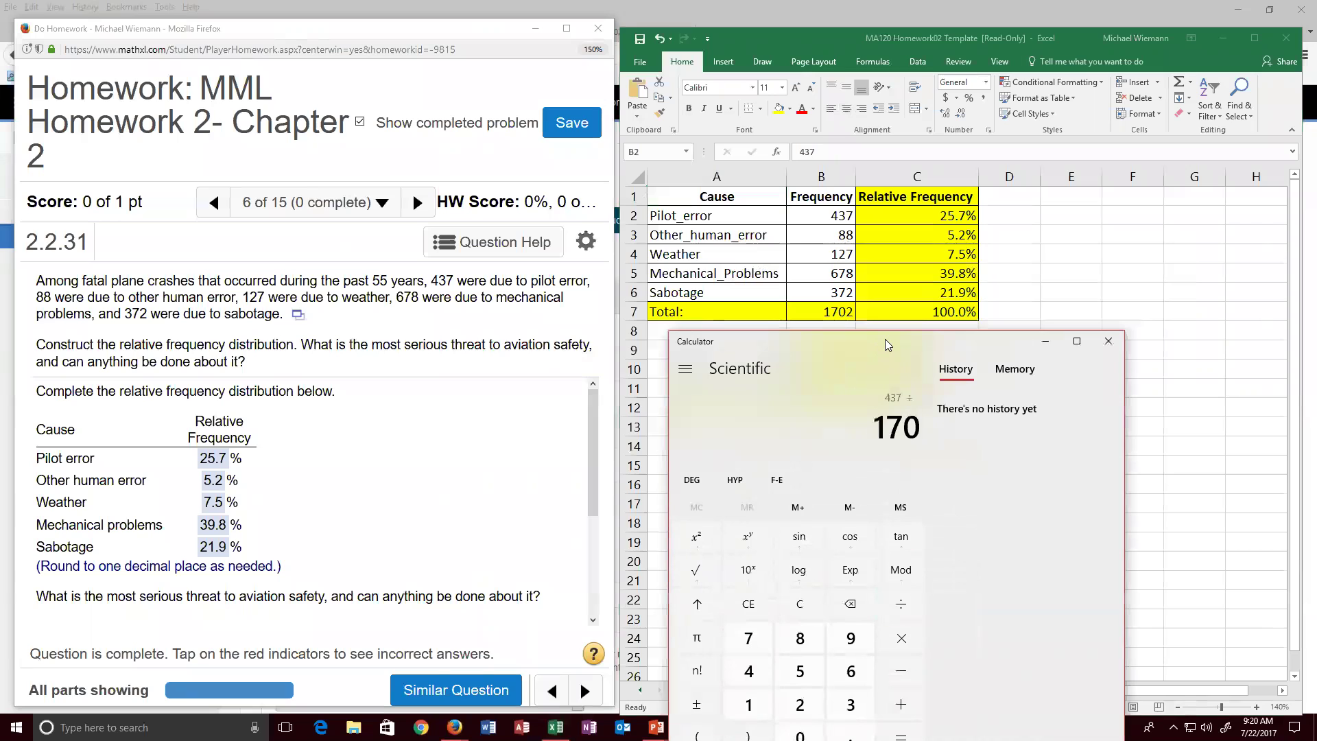
key(Return)
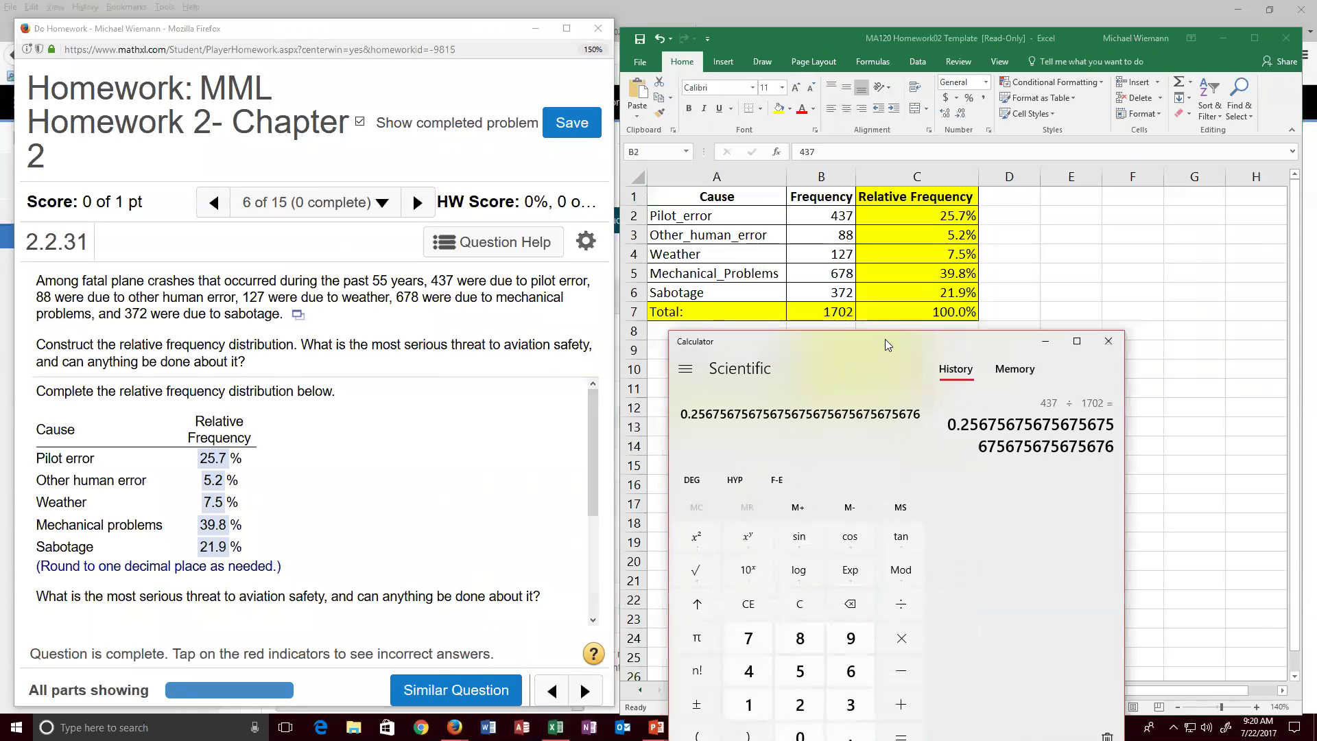
key(asterisk)
text(100)
key(Return)
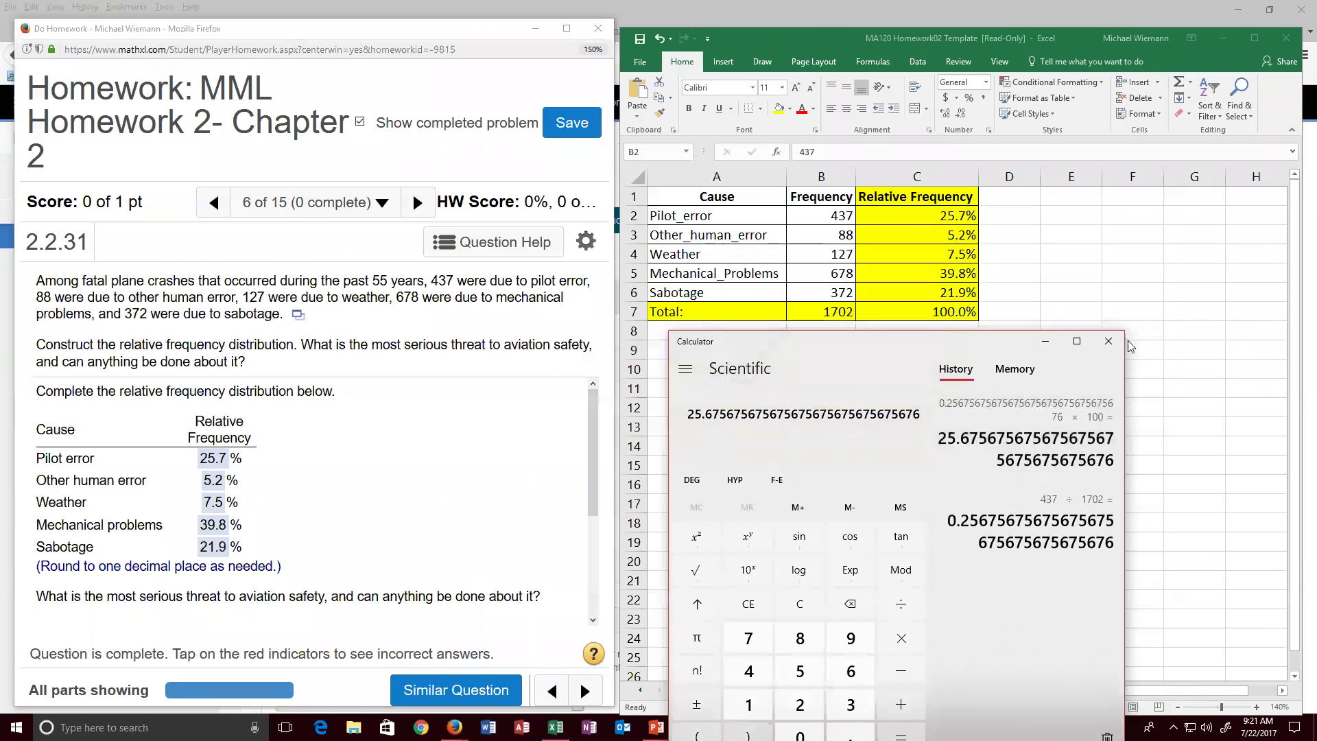
click(1109, 341)
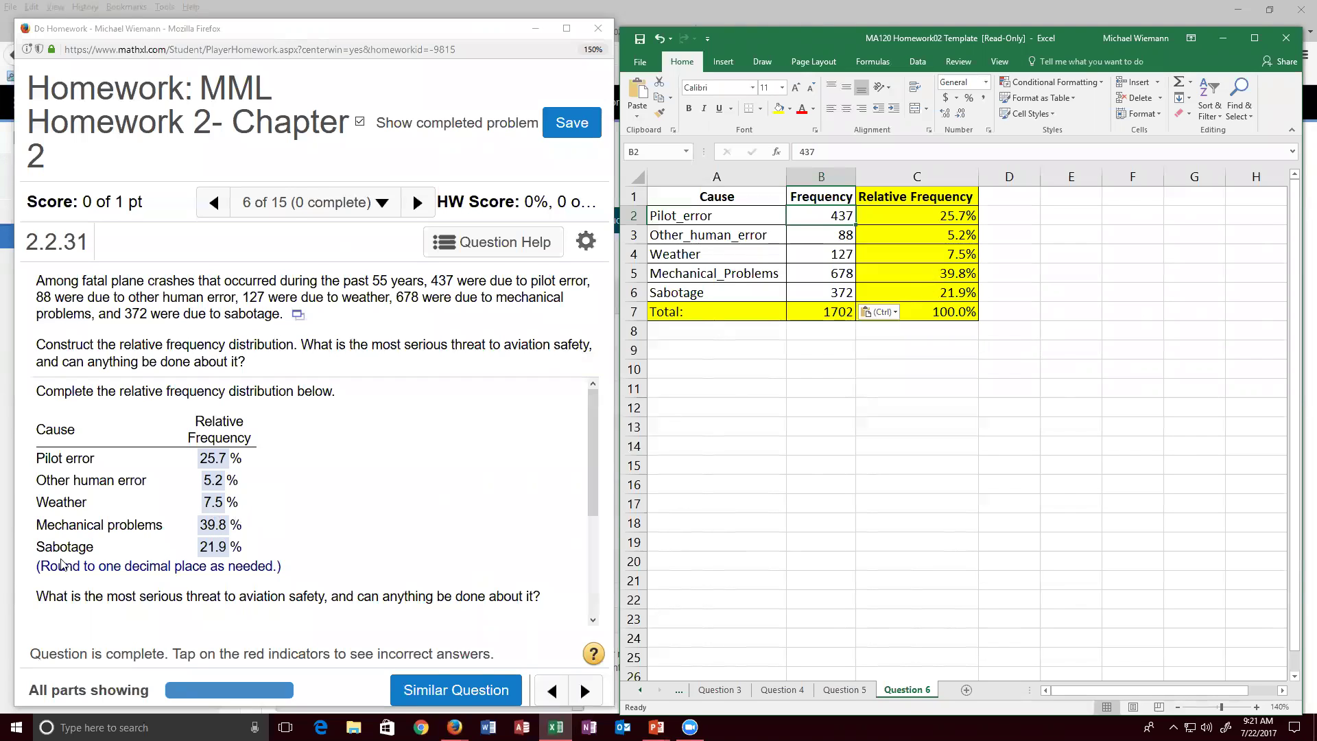
Step: Check the Sabotage formula in C6, review question 2.2.31's answer choices, and highlight the Mechanical_Problems row A5:C5 as the most serious threat
click(952, 291)
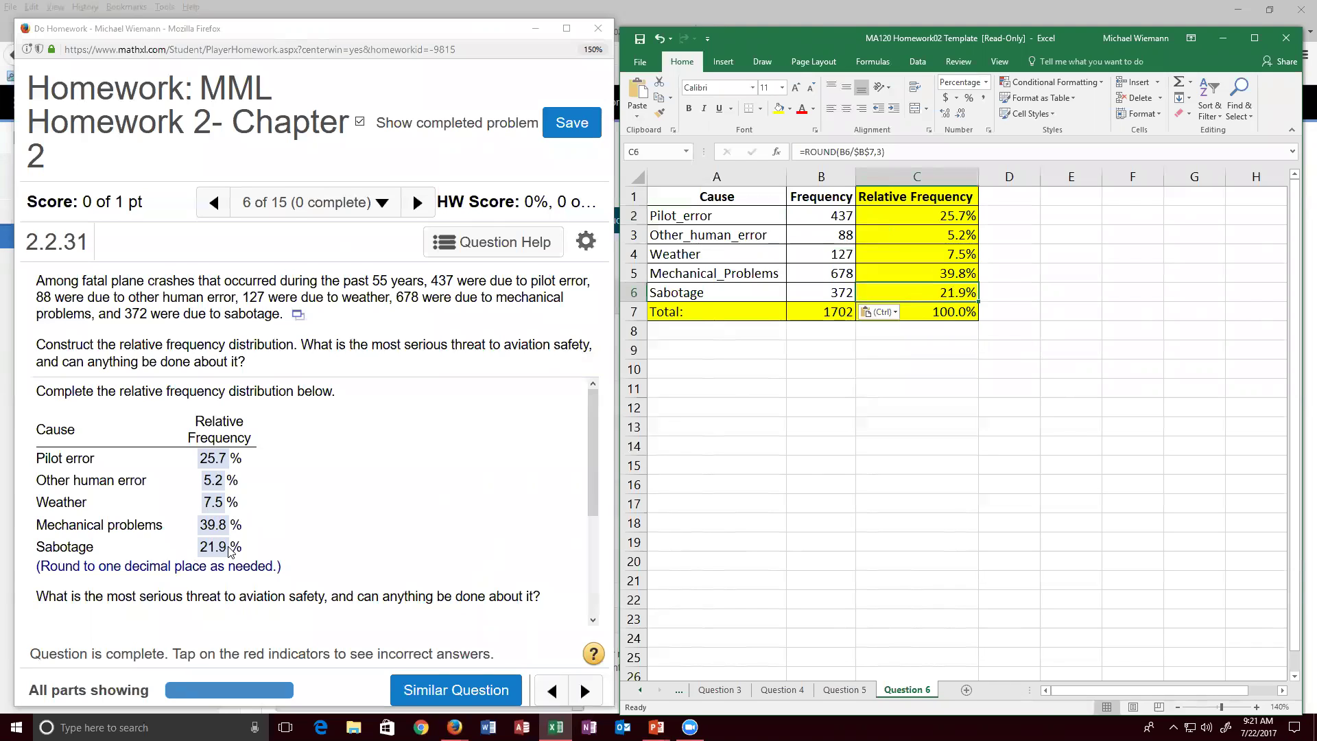
click(590, 489)
drag(589, 489, 588, 605)
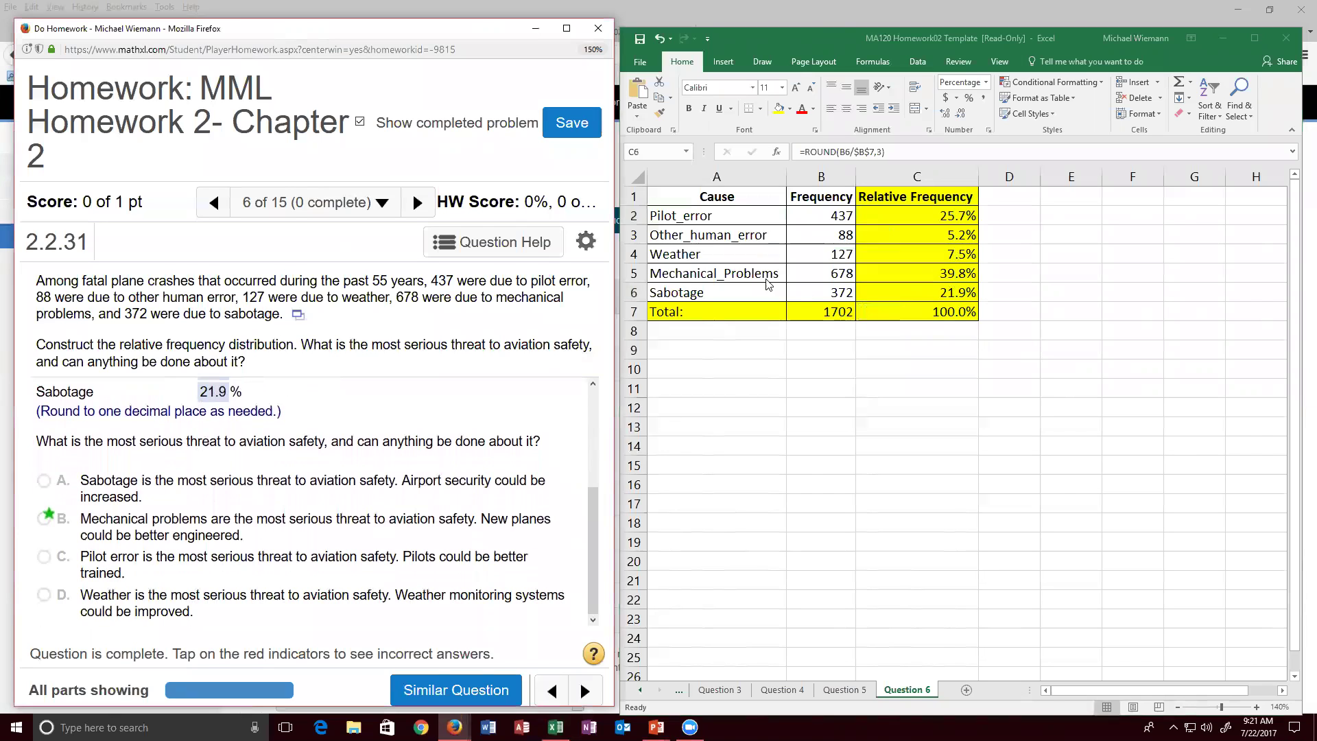
key(alt+Tab)
drag(717, 276, 922, 272)
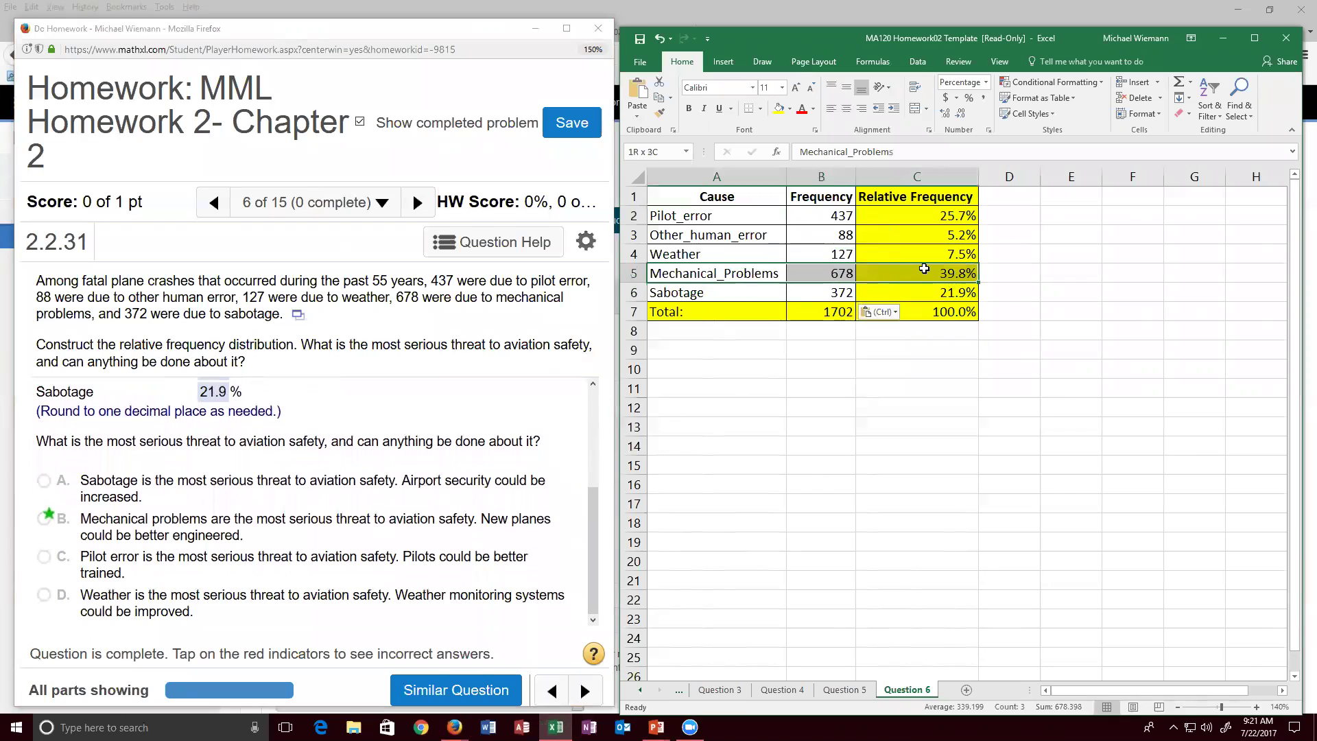
drag(698, 275, 905, 274)
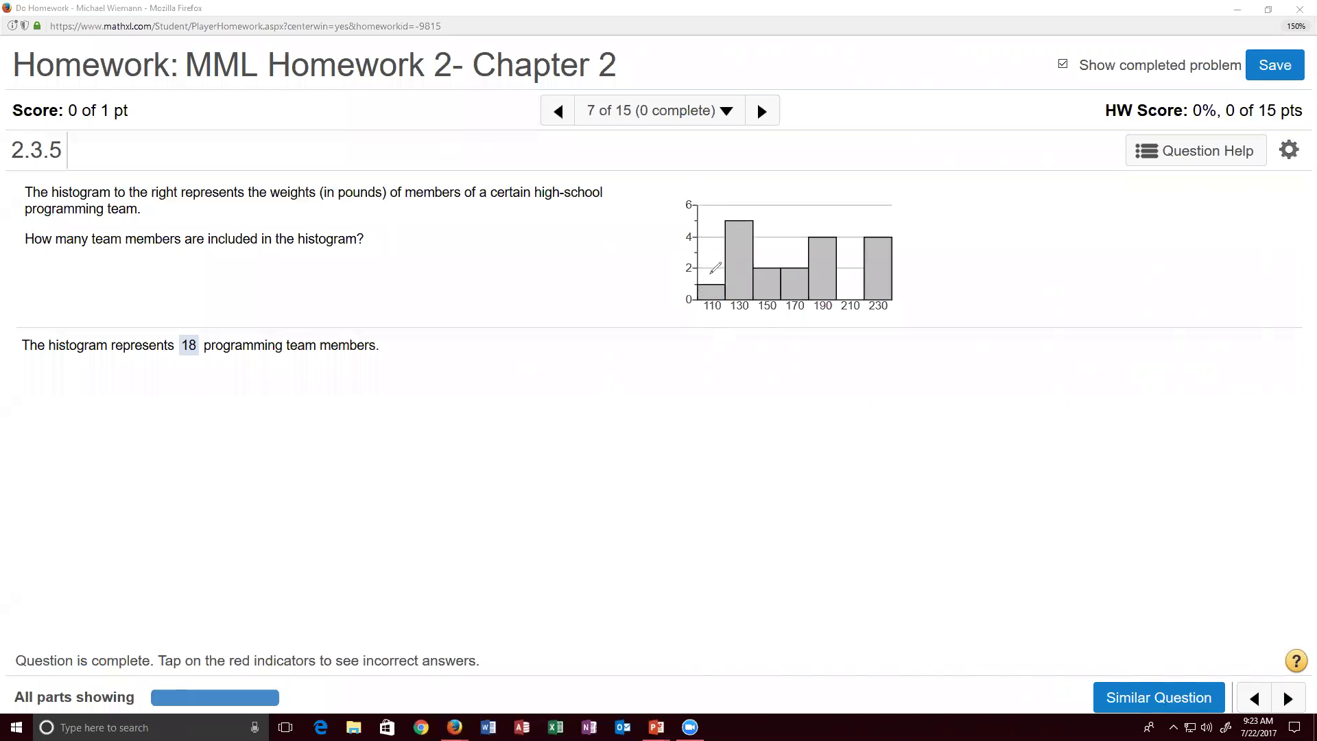
Step: Annotate question 2.3.5's histogram bars from 110 to 190 with the frequencies 1, 5, 2, 2 and 4, and mark the empty 210 class
drag(714, 272, 715, 282)
drag(740, 201, 749, 193)
drag(760, 254, 803, 263)
drag(824, 218, 829, 236)
drag(852, 284, 848, 292)
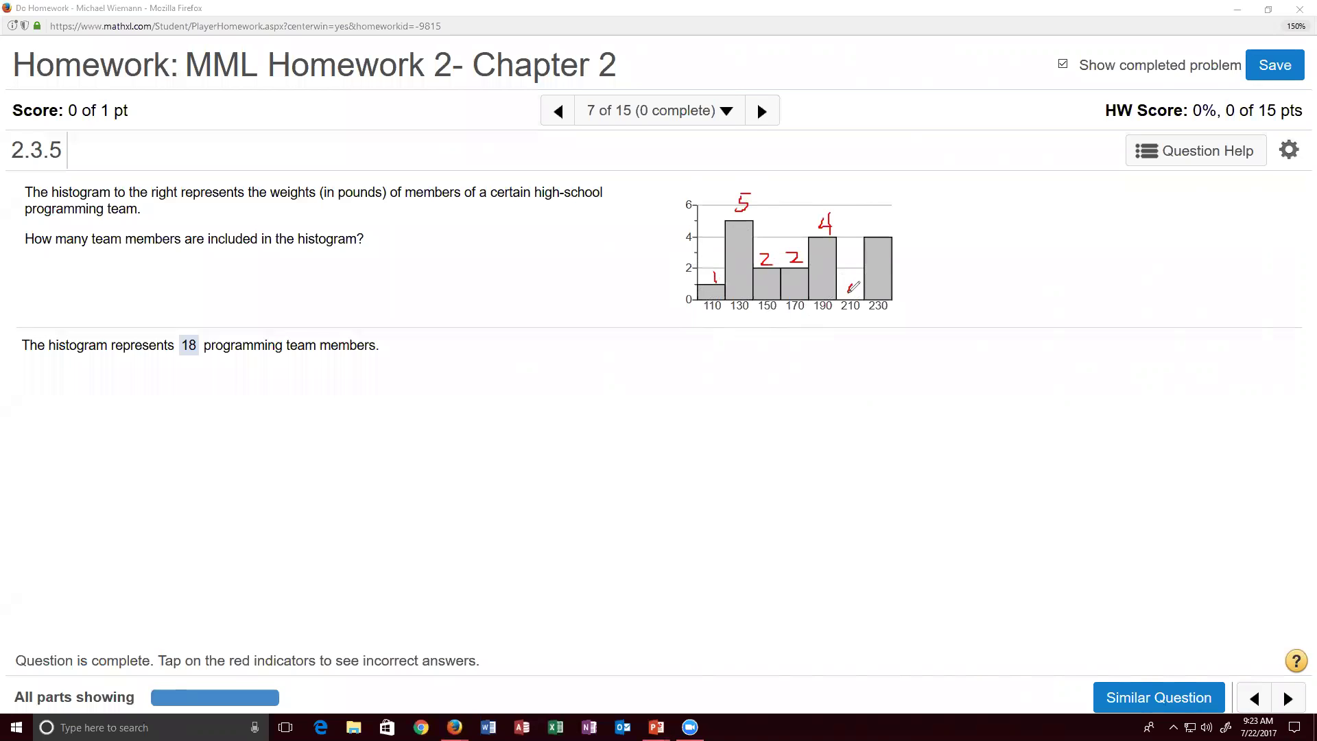